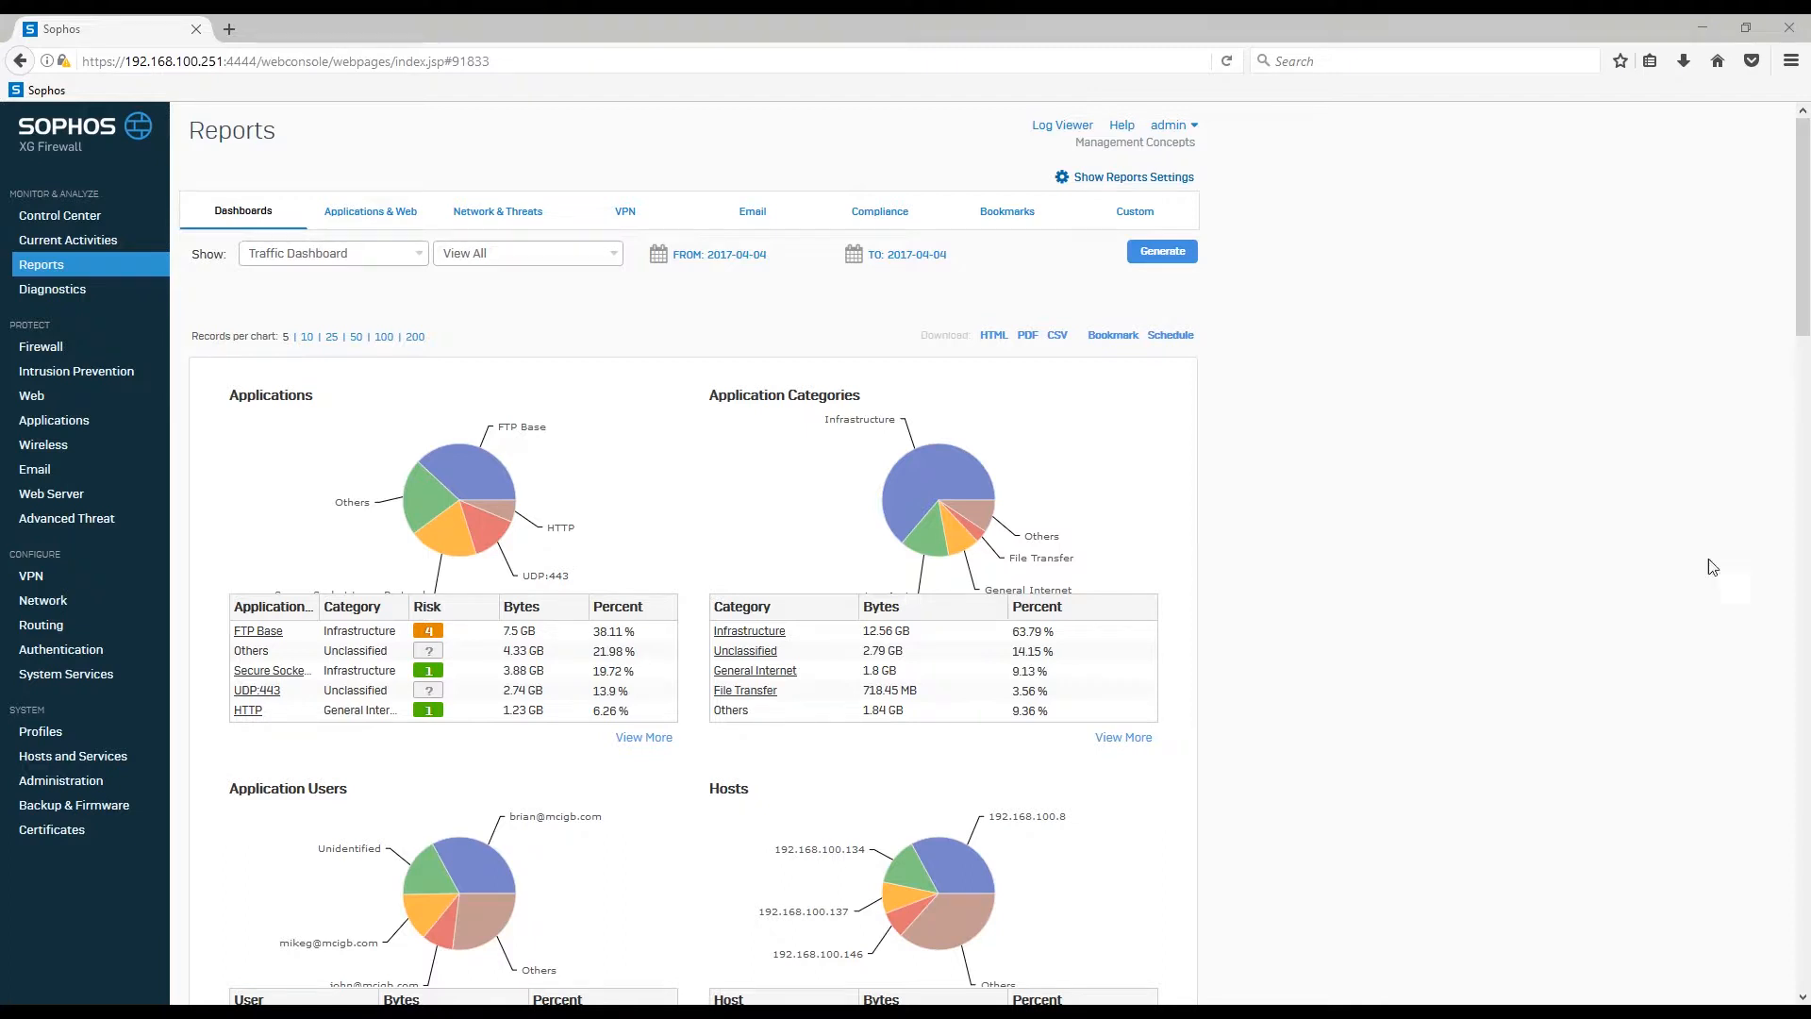
left_click(727, 255)
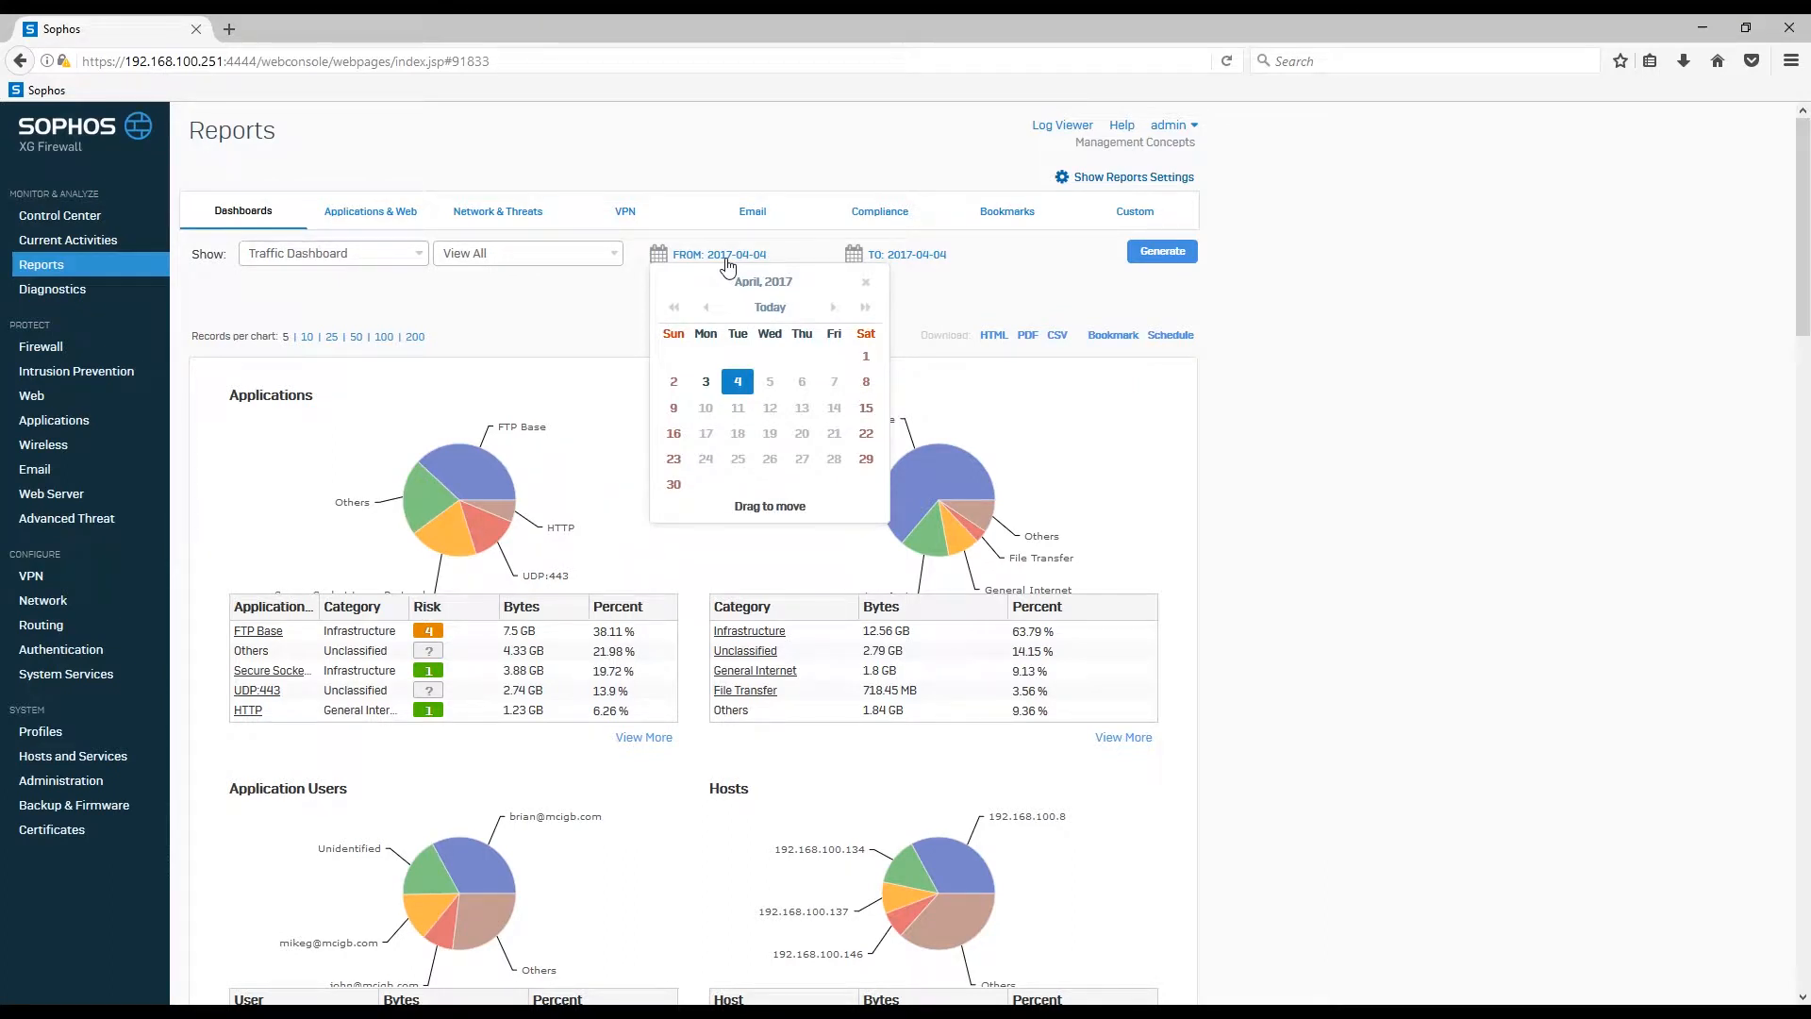
left_click(895, 256)
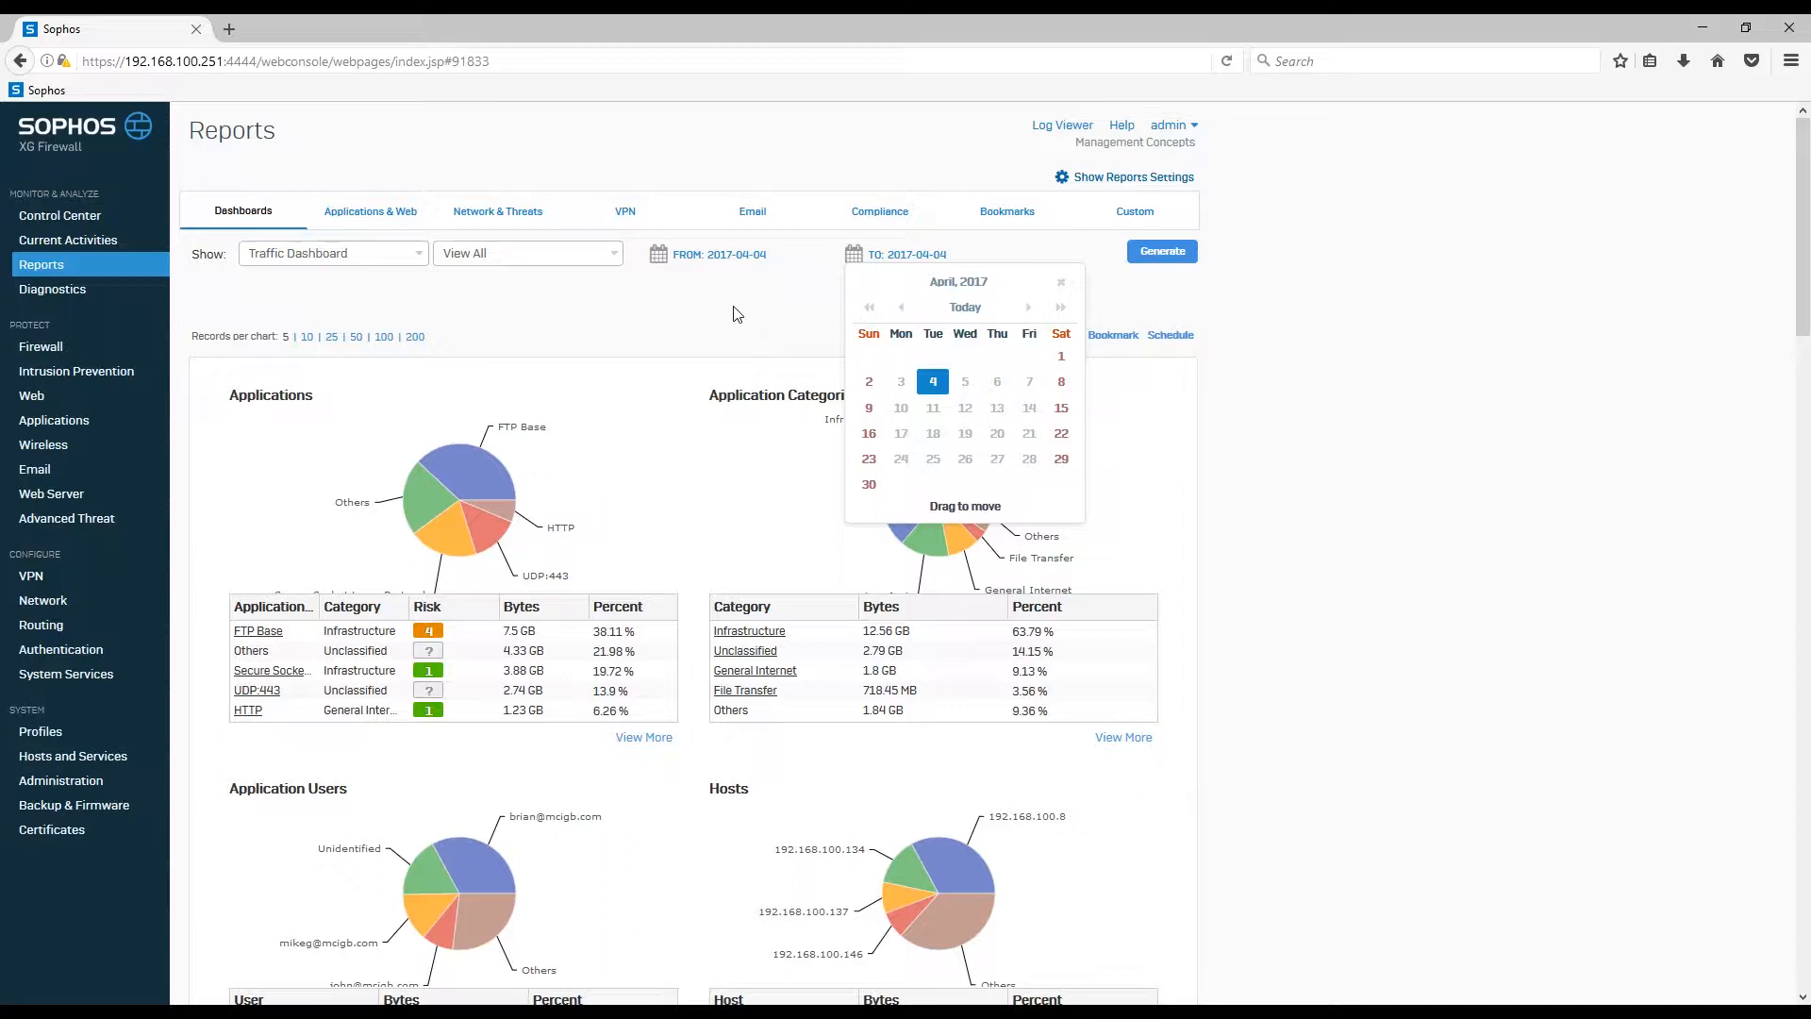
left_click(779, 311)
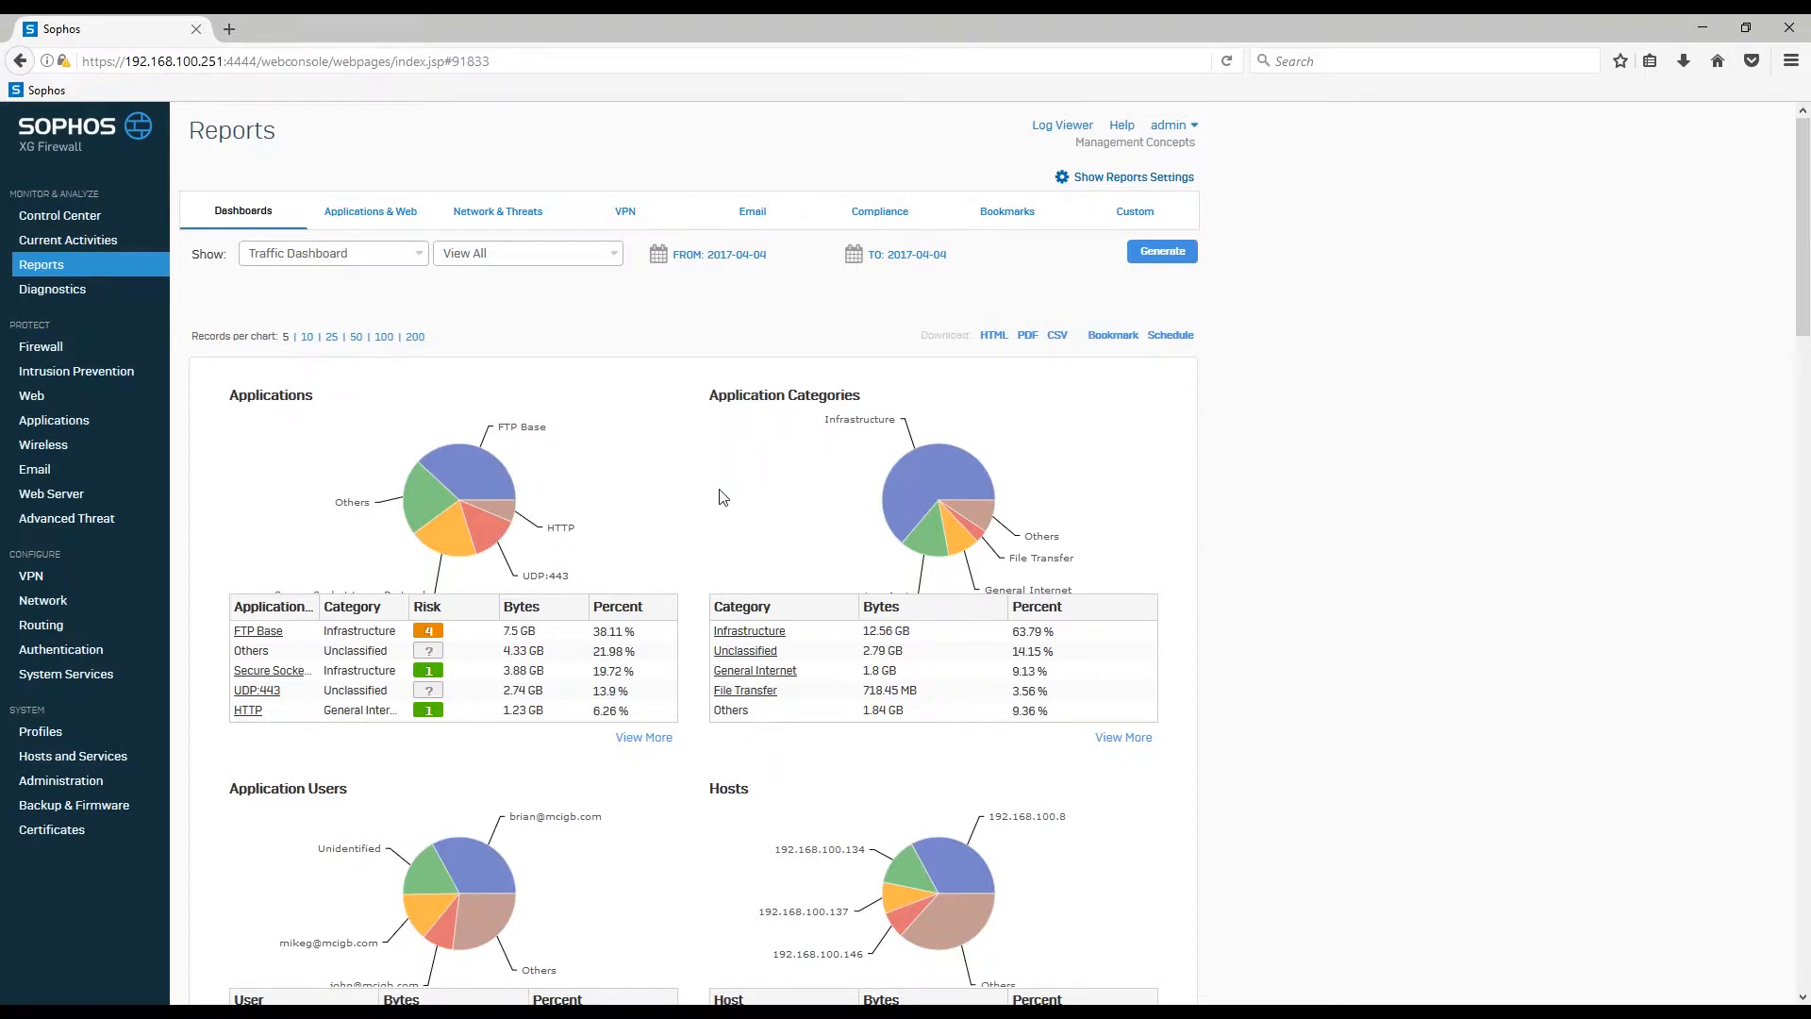
scroll(715, 562, "down", 10)
scroll(703, 576, "down", 2)
scroll(703, 577, "up", 8)
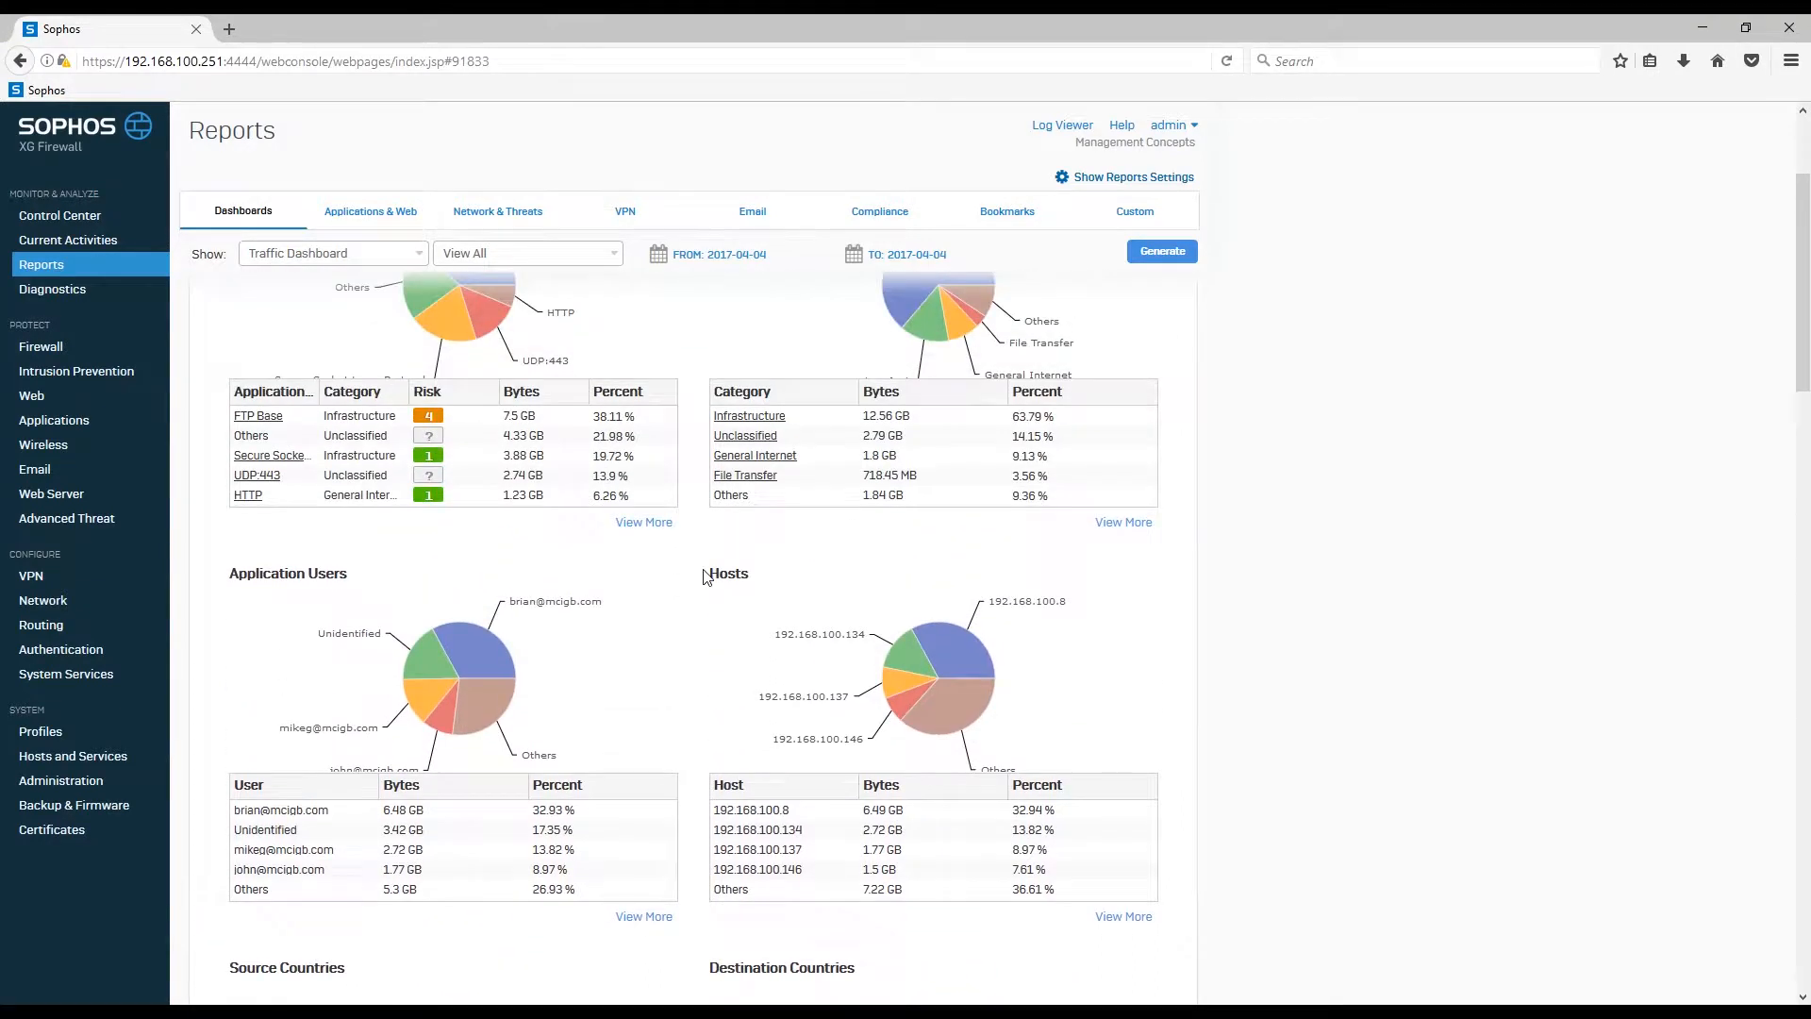
scroll(703, 576, "up", 2)
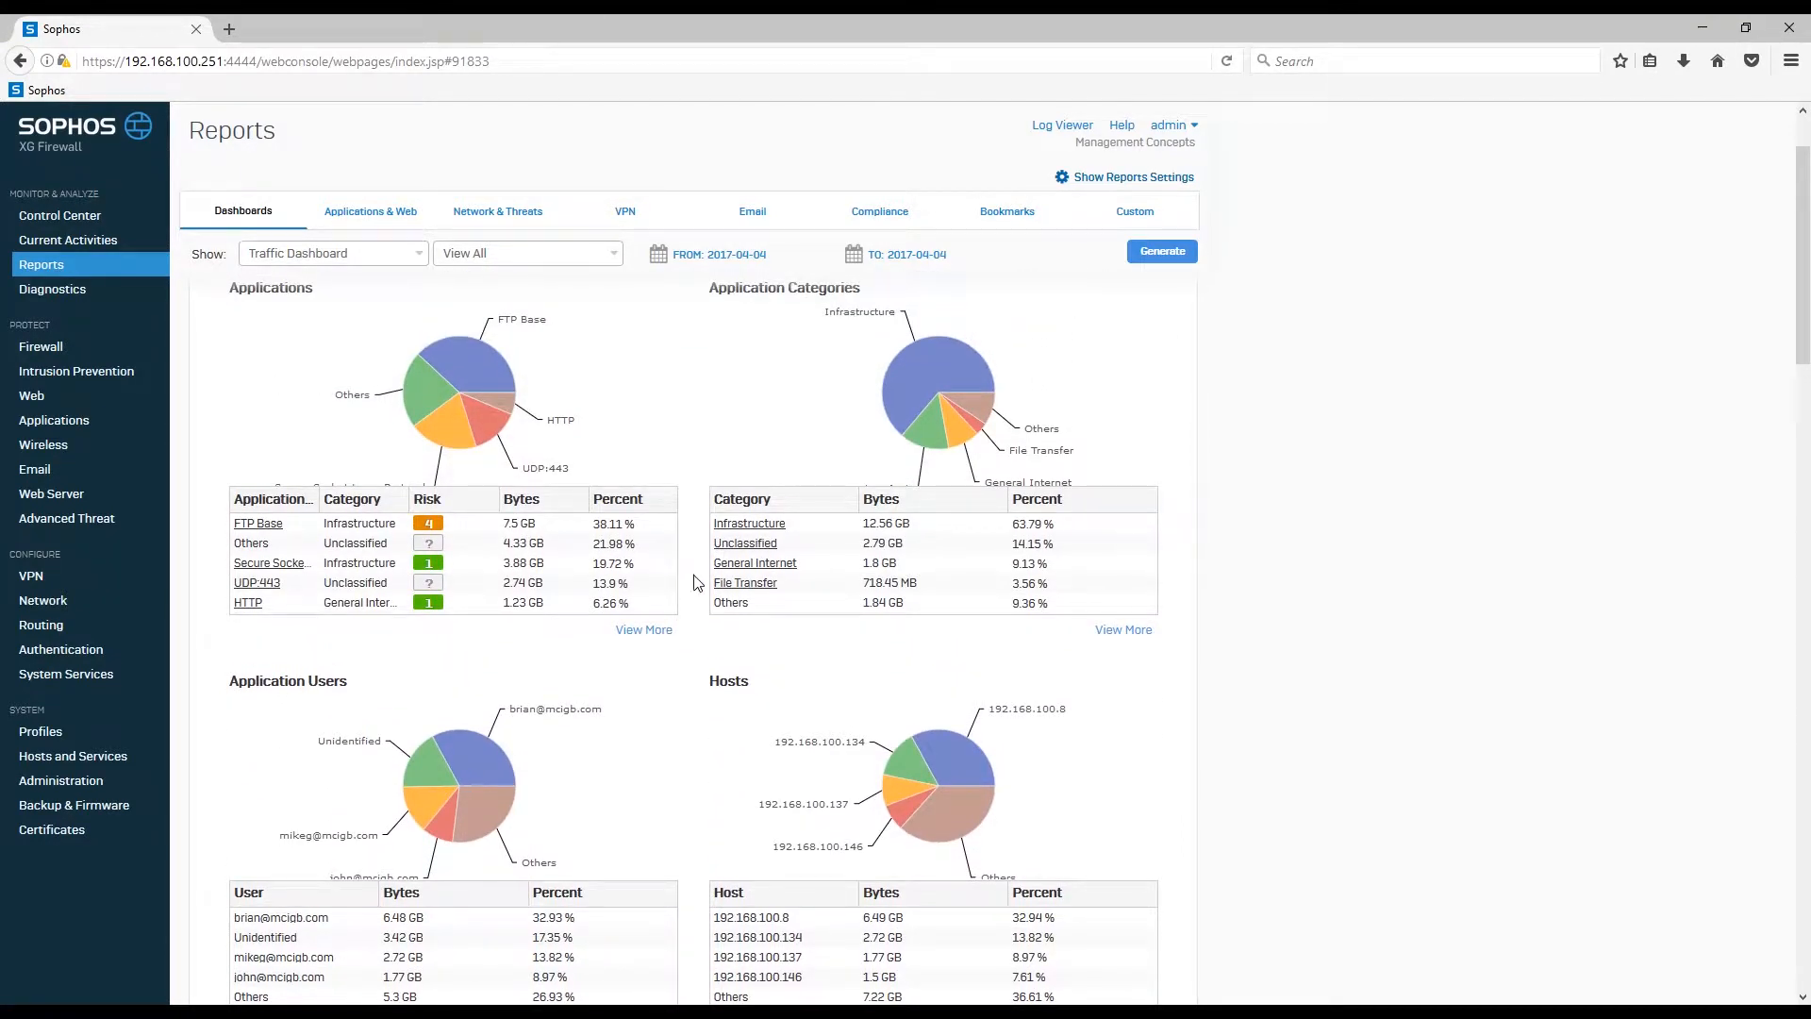
scroll(691, 604, "down", 2)
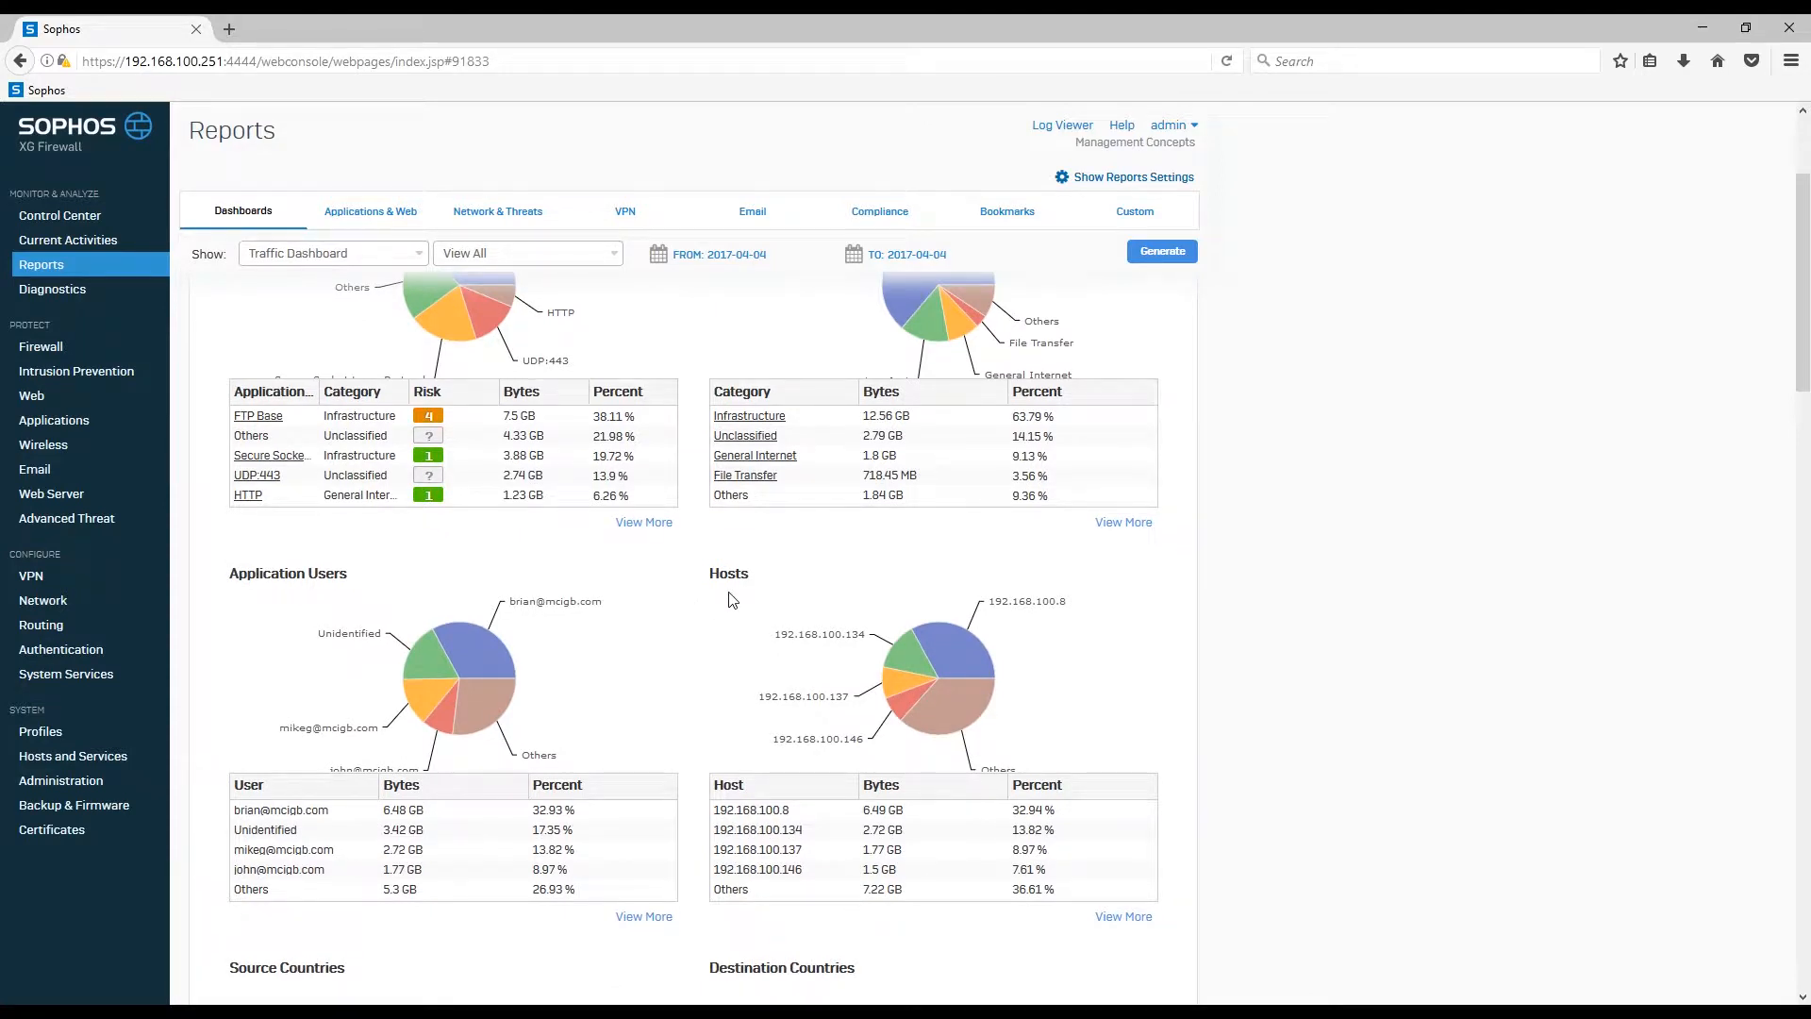
left_click_drag(707, 571, 755, 577)
left_click(758, 575)
scroll(695, 671, "up", 3)
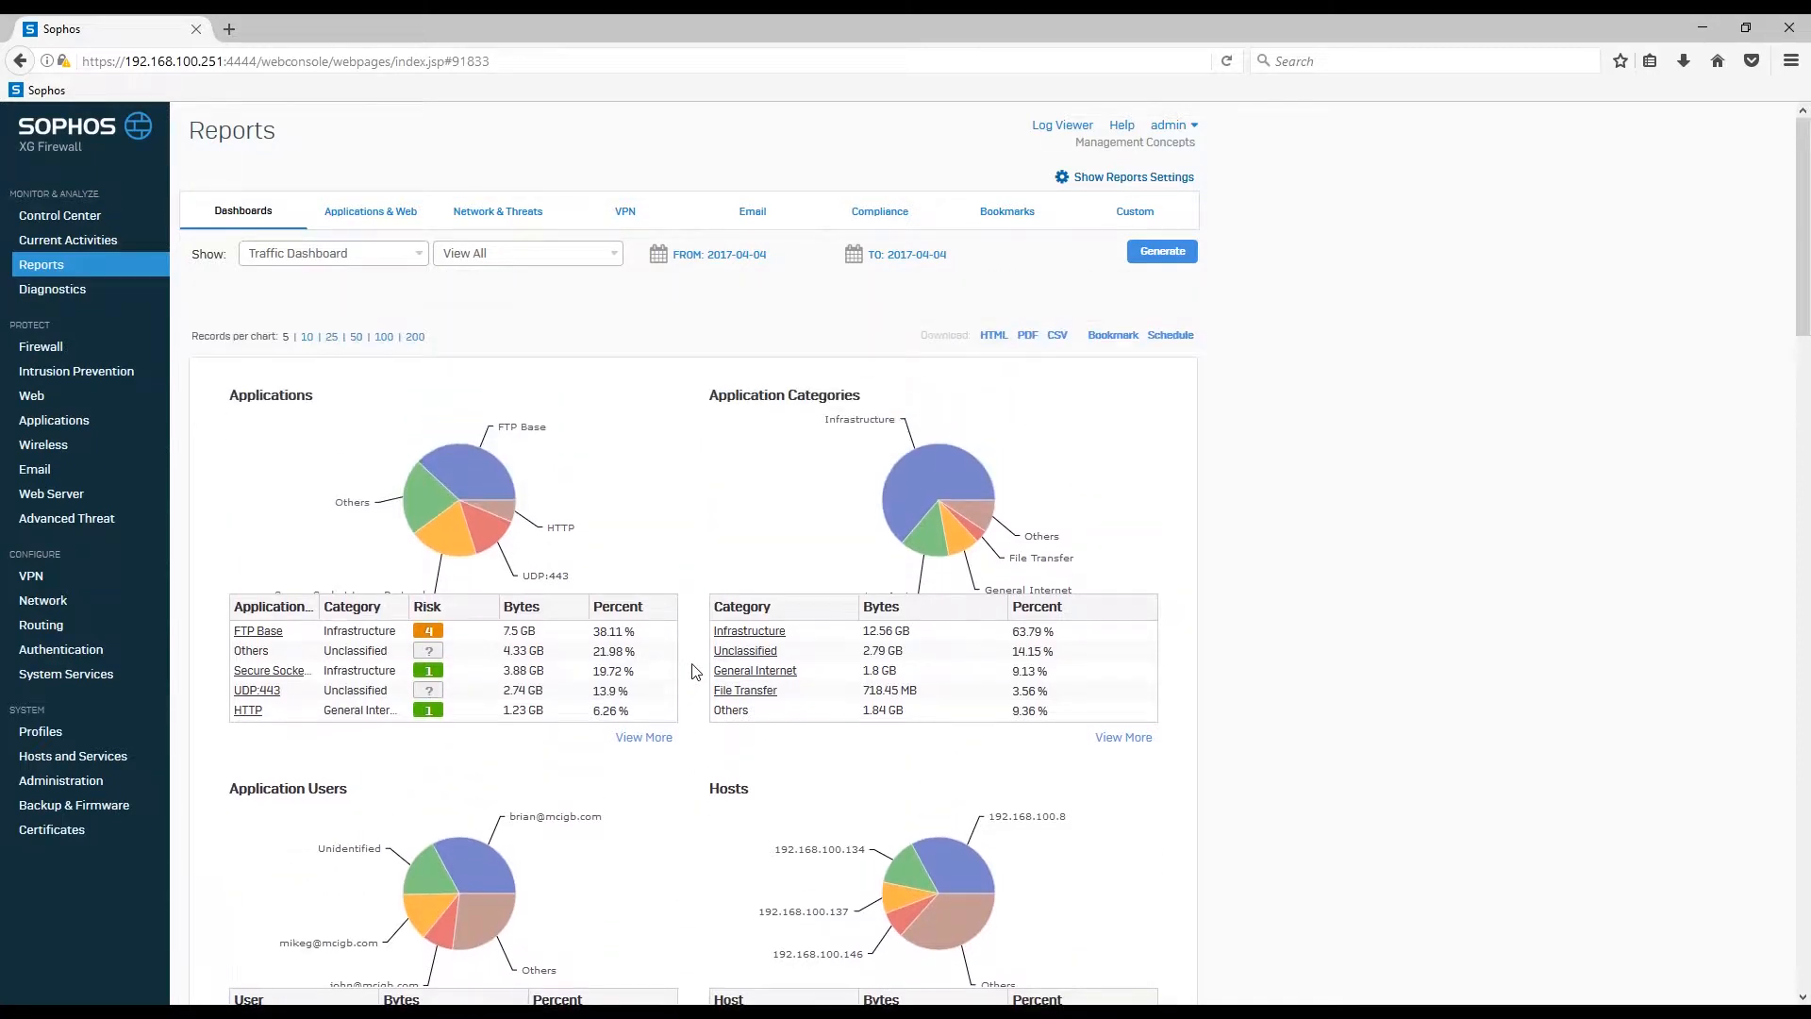
Step: Switch the report to the Security Dashboard and scroll through its high-risk application and web charts
left_click(421, 257)
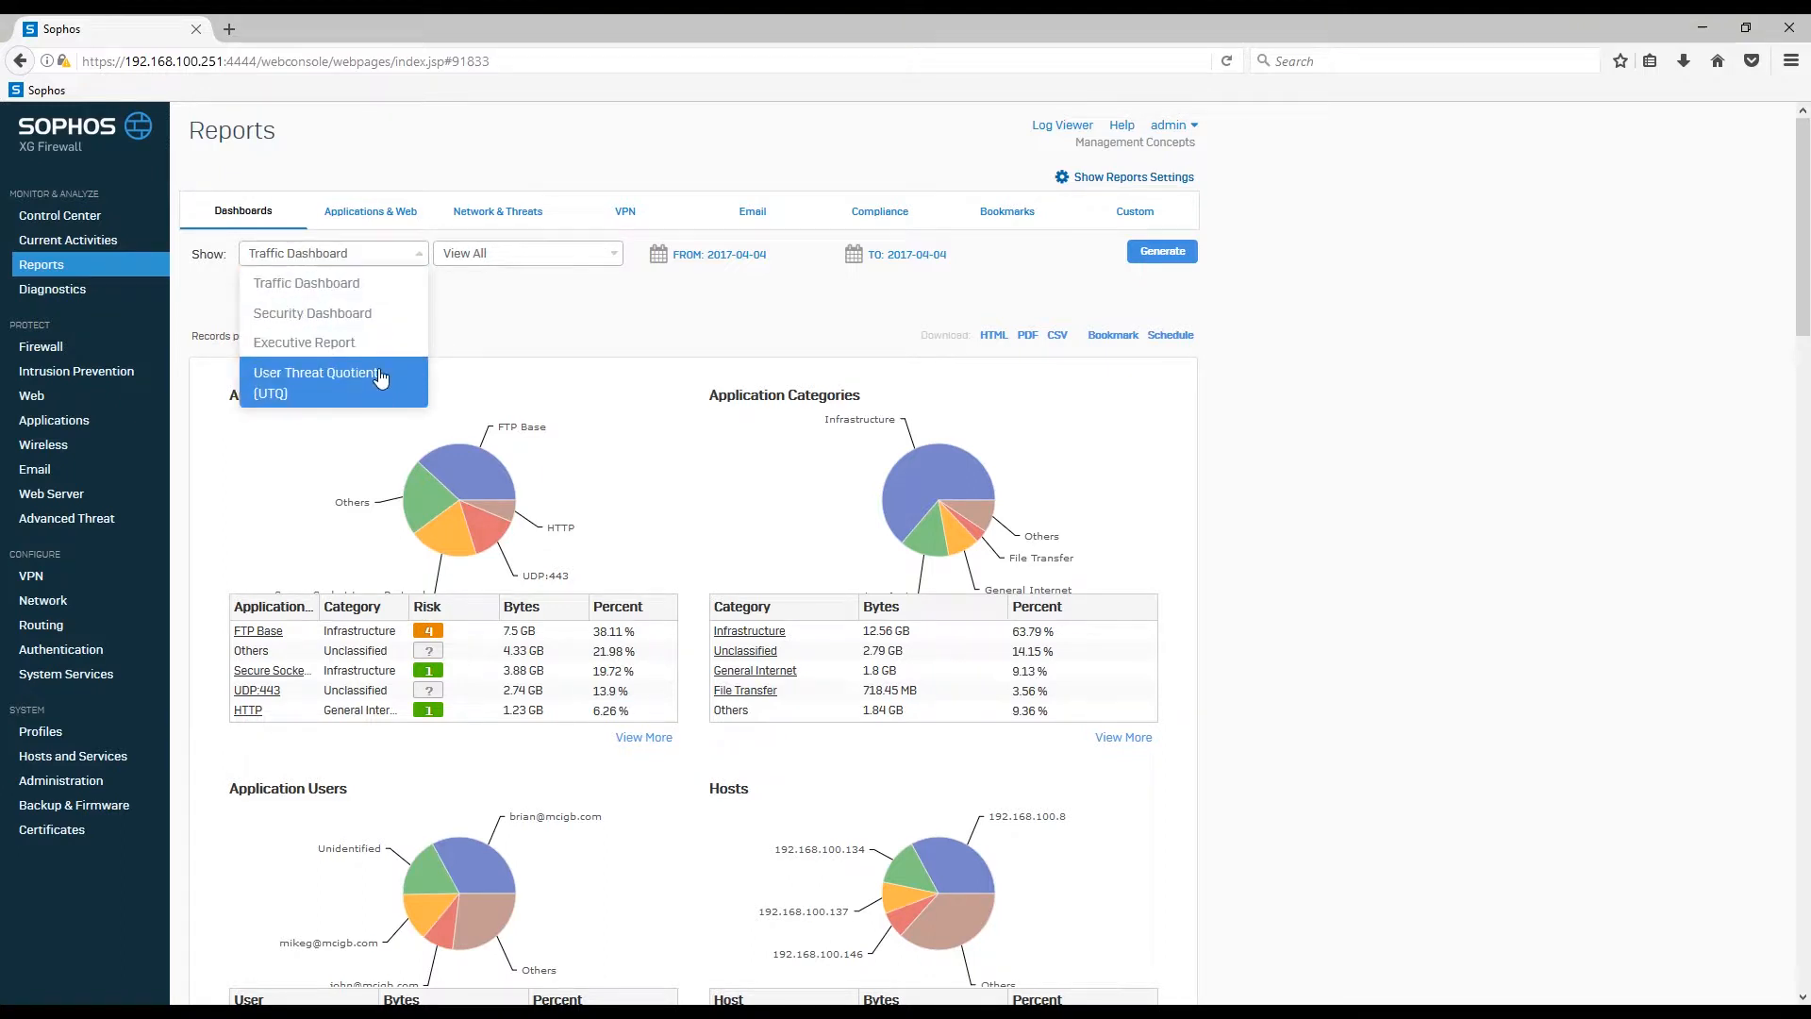
left_click(389, 316)
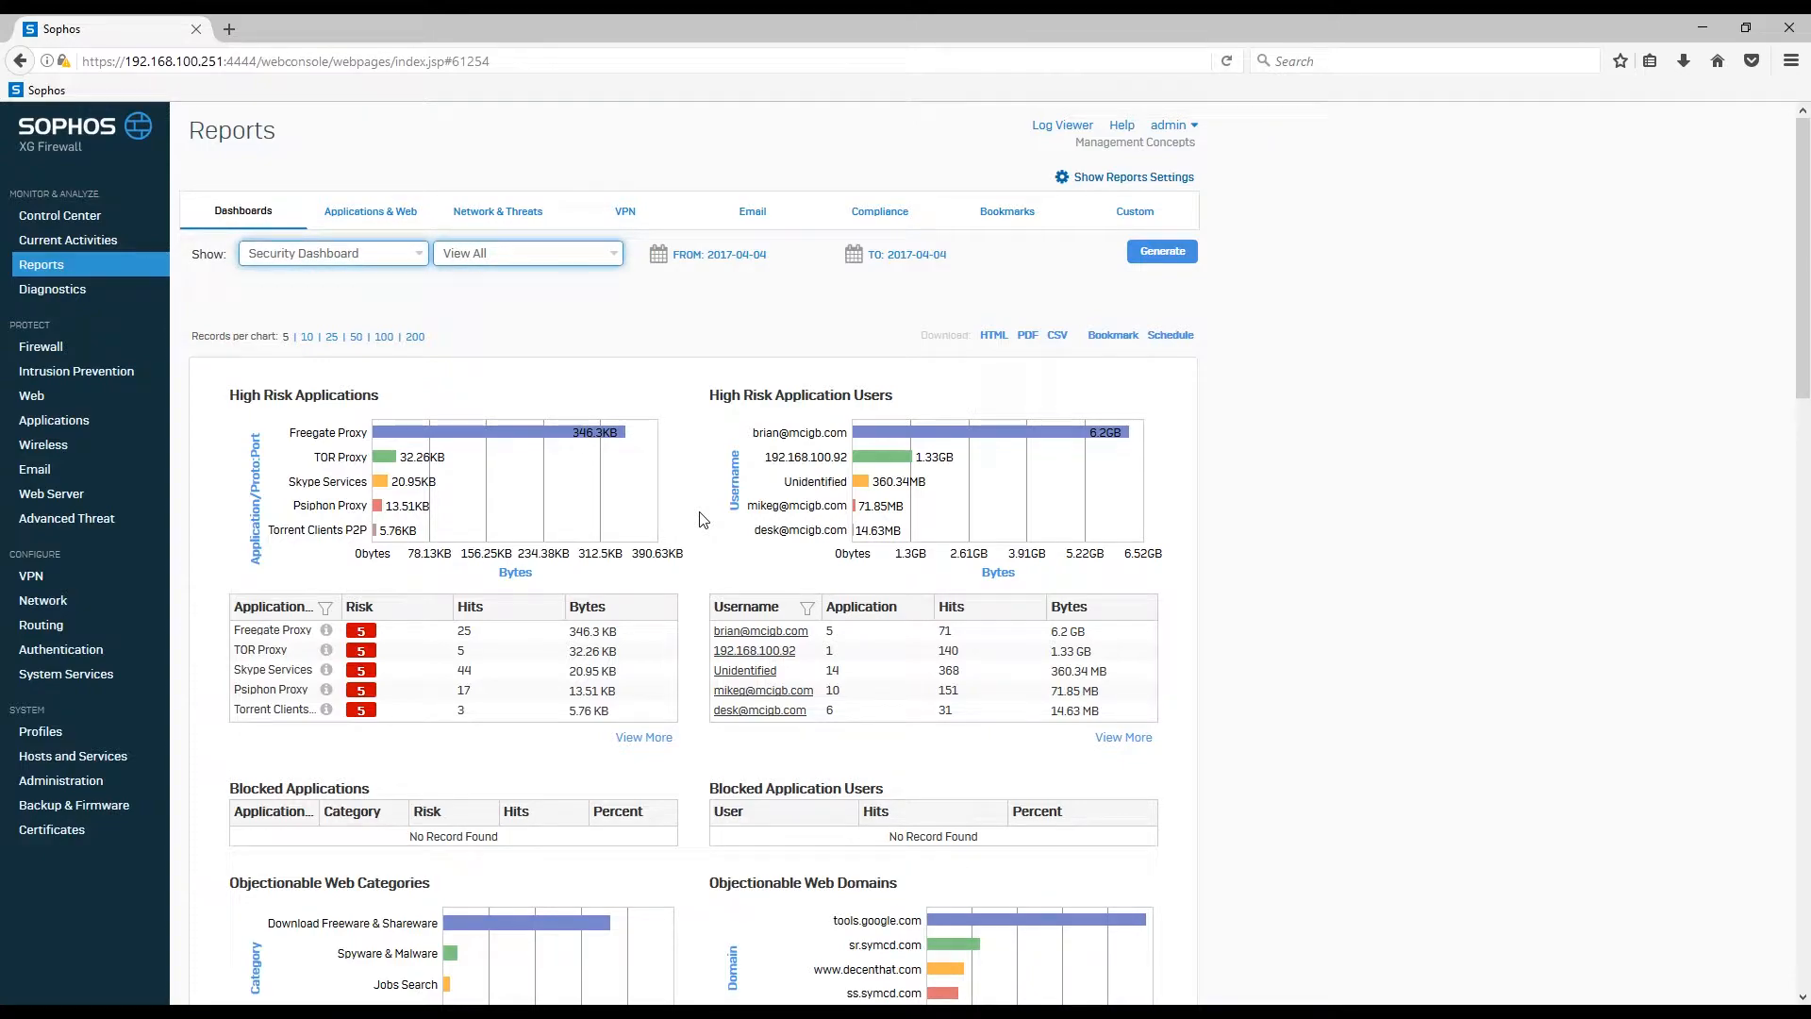
scroll(700, 514, "down", 2)
scroll(701, 519, "down", 8)
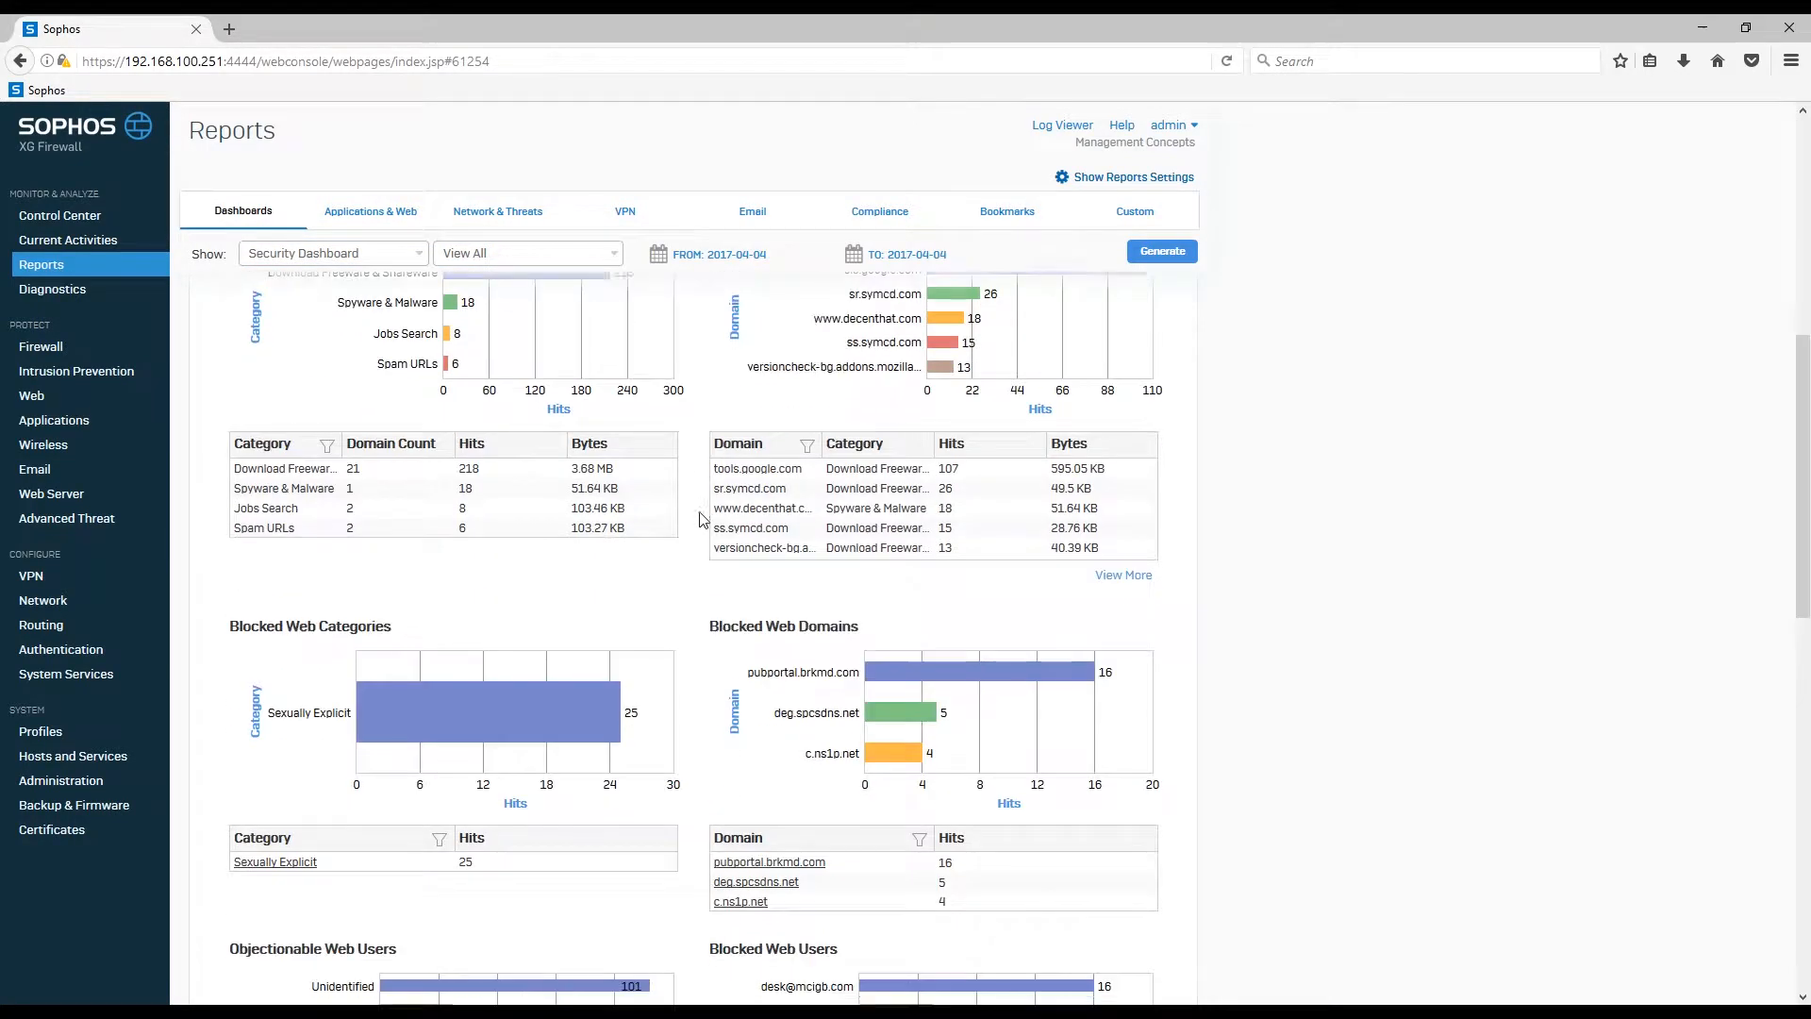
scroll(701, 519, "up", 10)
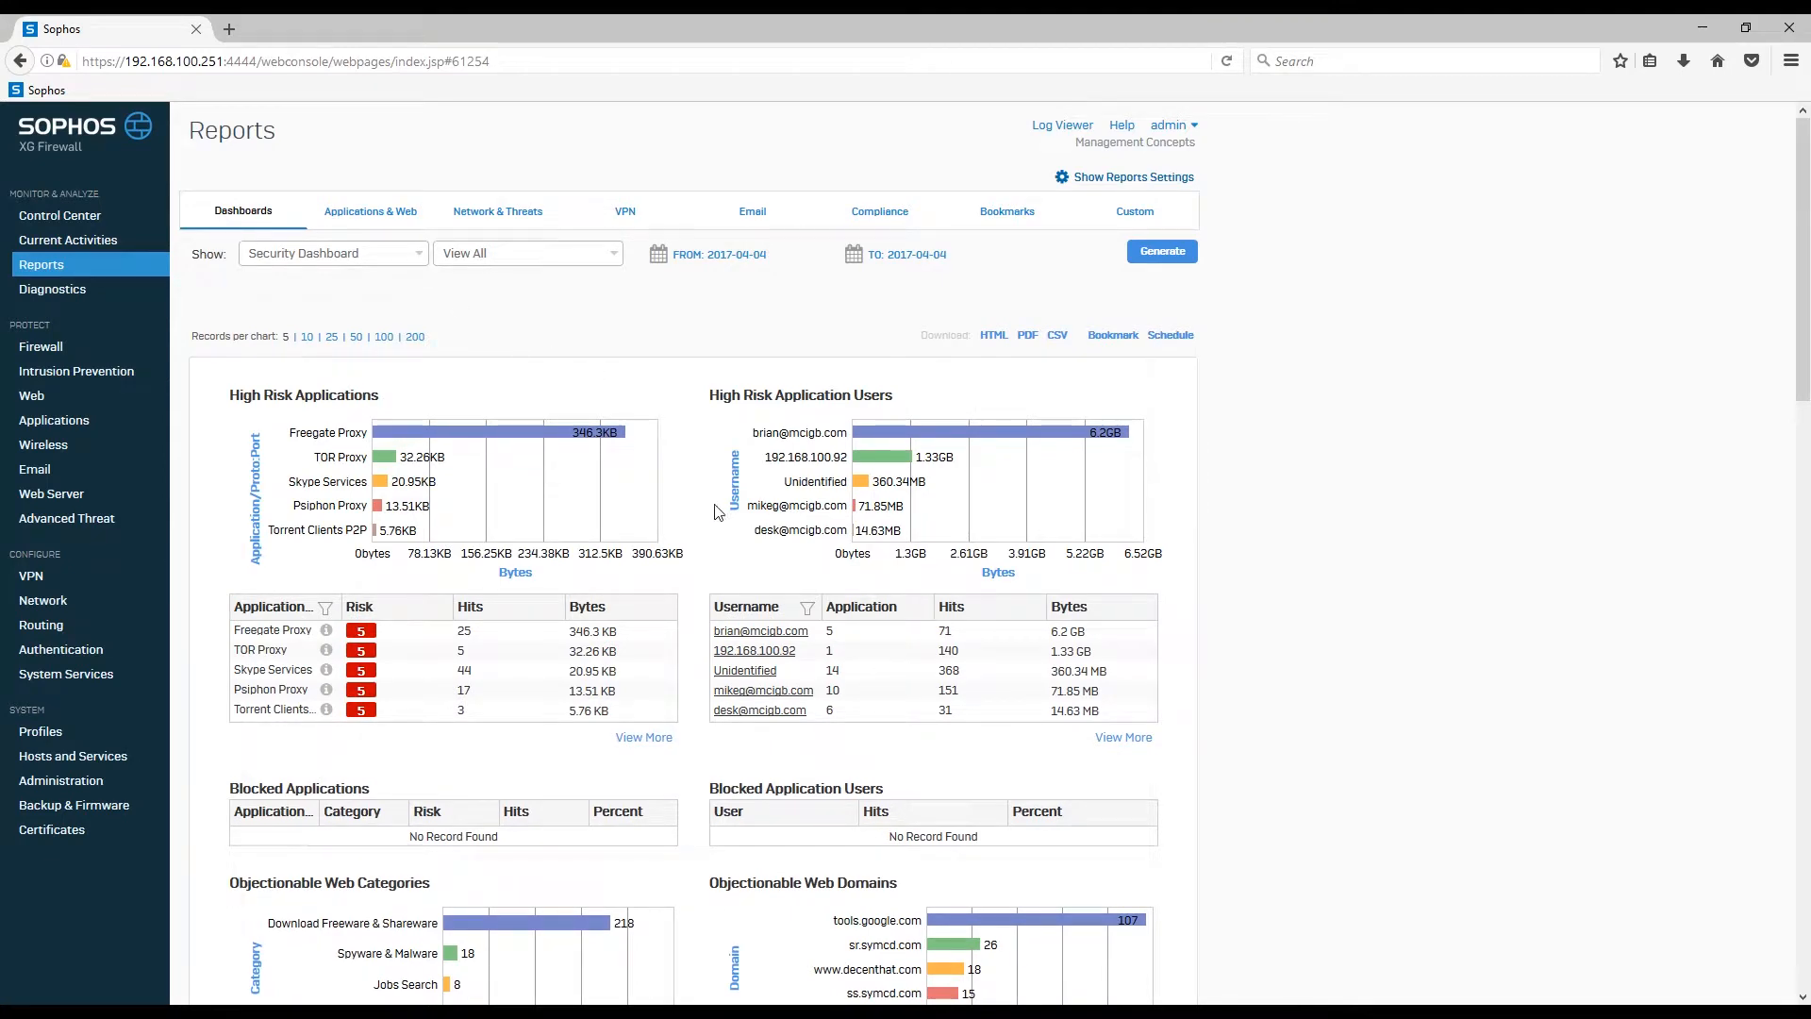
scroll(707, 547, "down", 1)
scroll(707, 651, "down", 6)
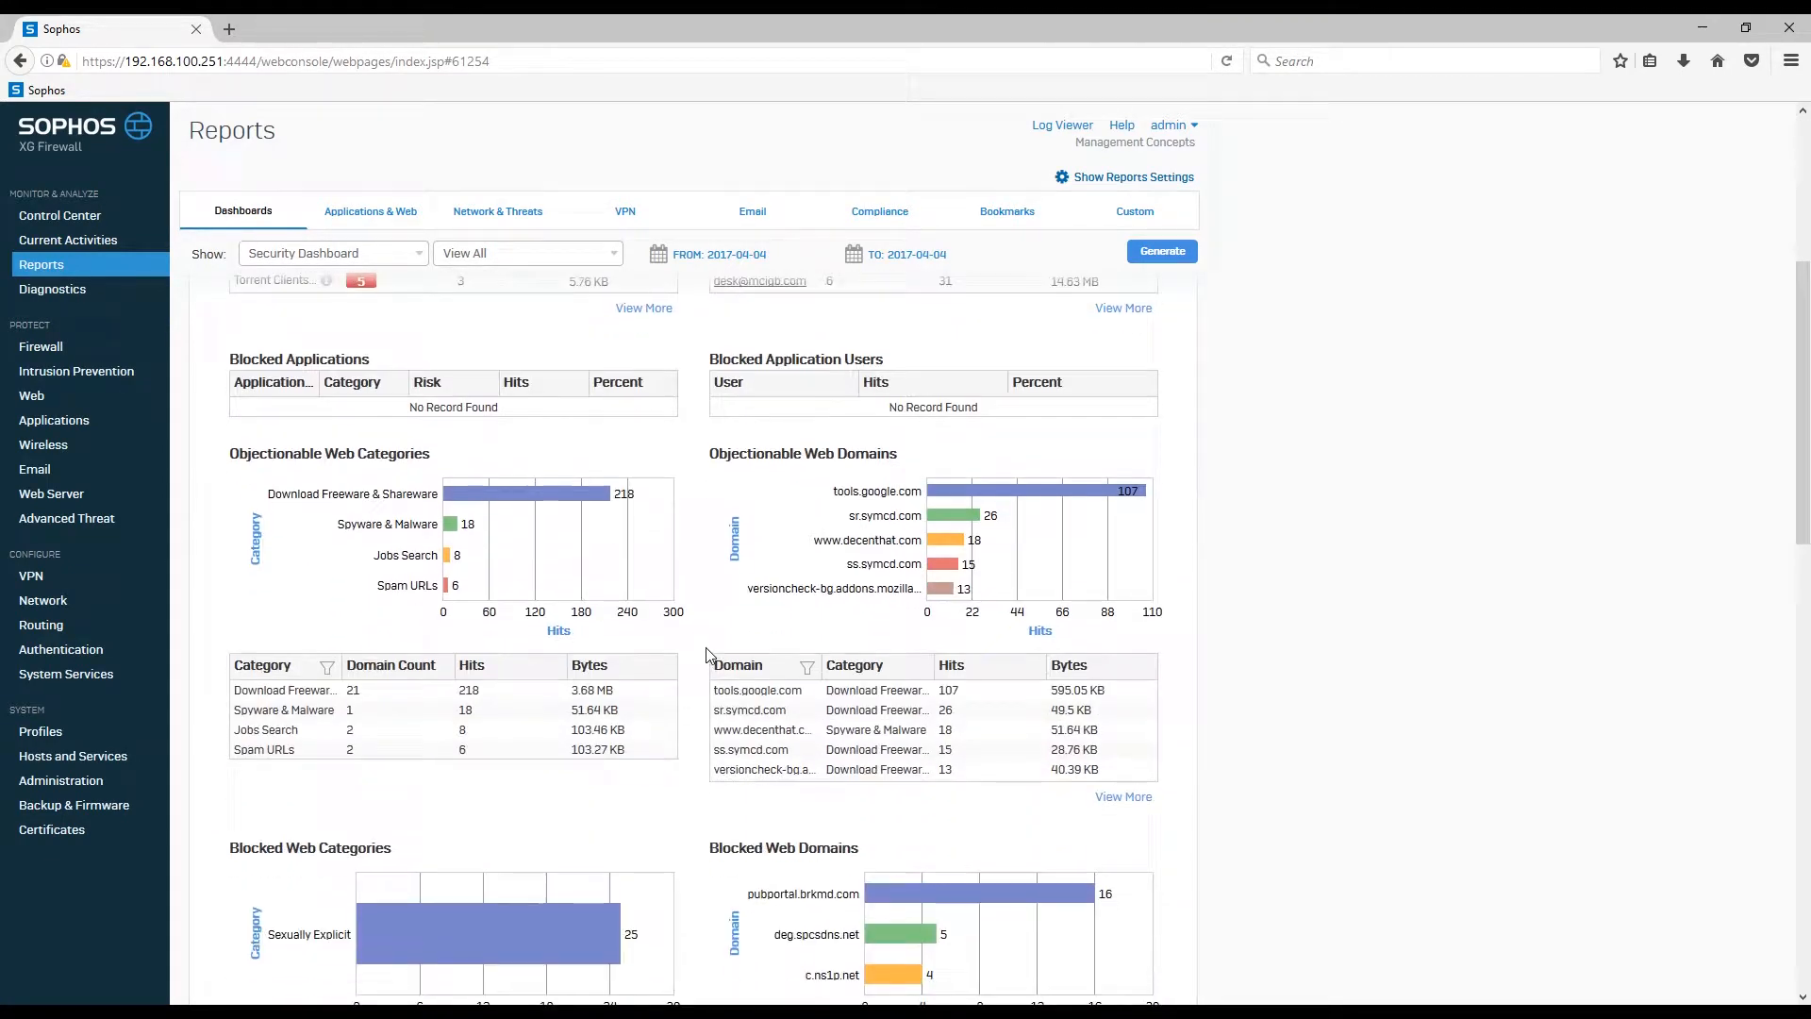
scroll(707, 658, "down", 1)
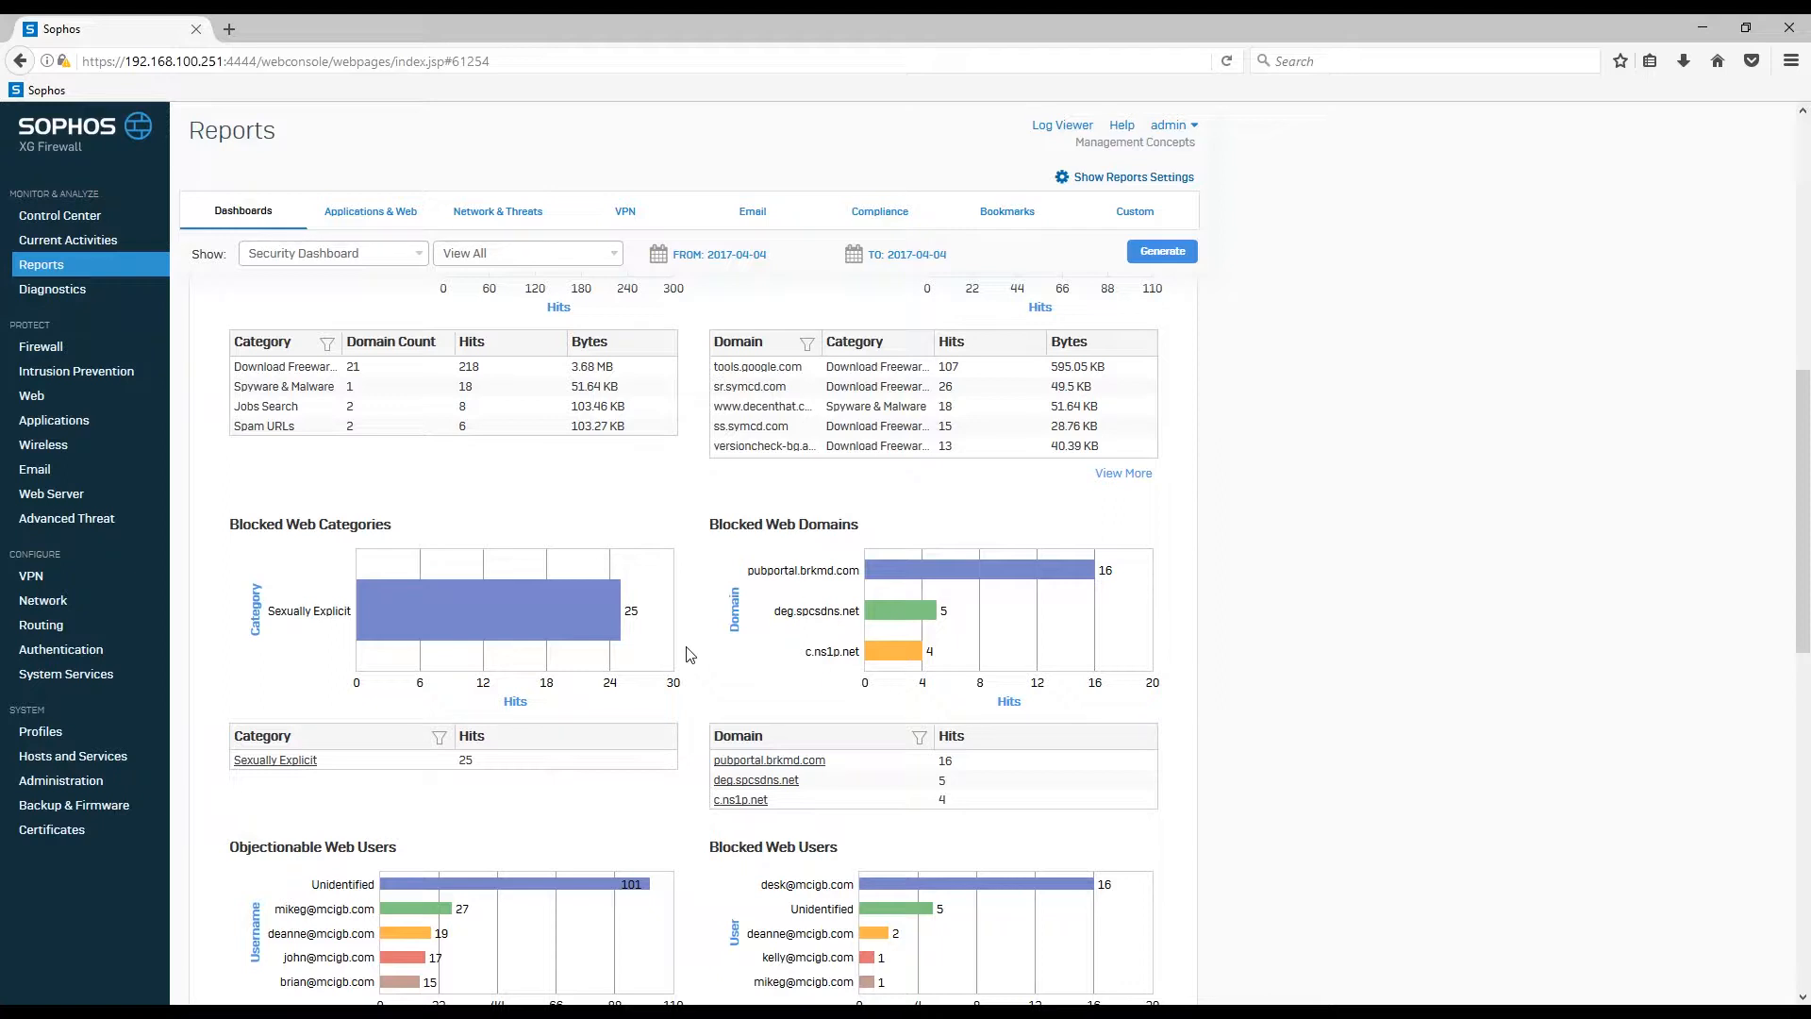
scroll(689, 654, "up", 5)
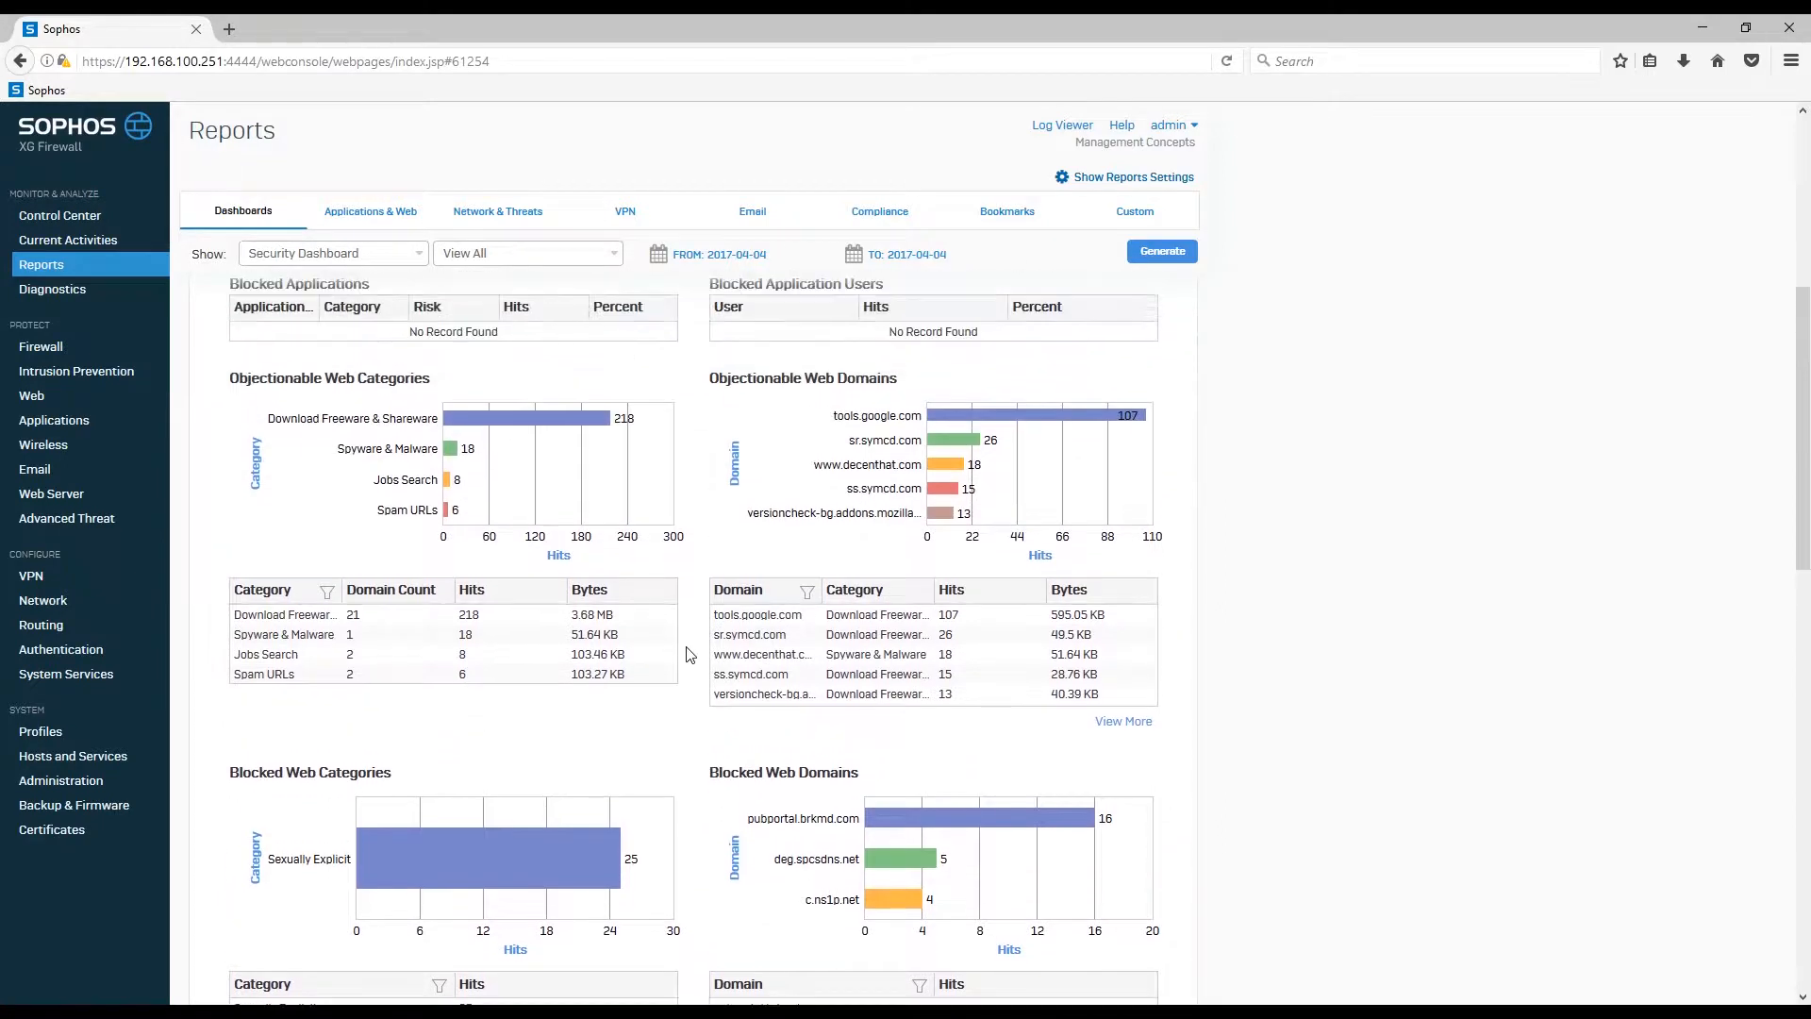
scroll(689, 653, "up", 5)
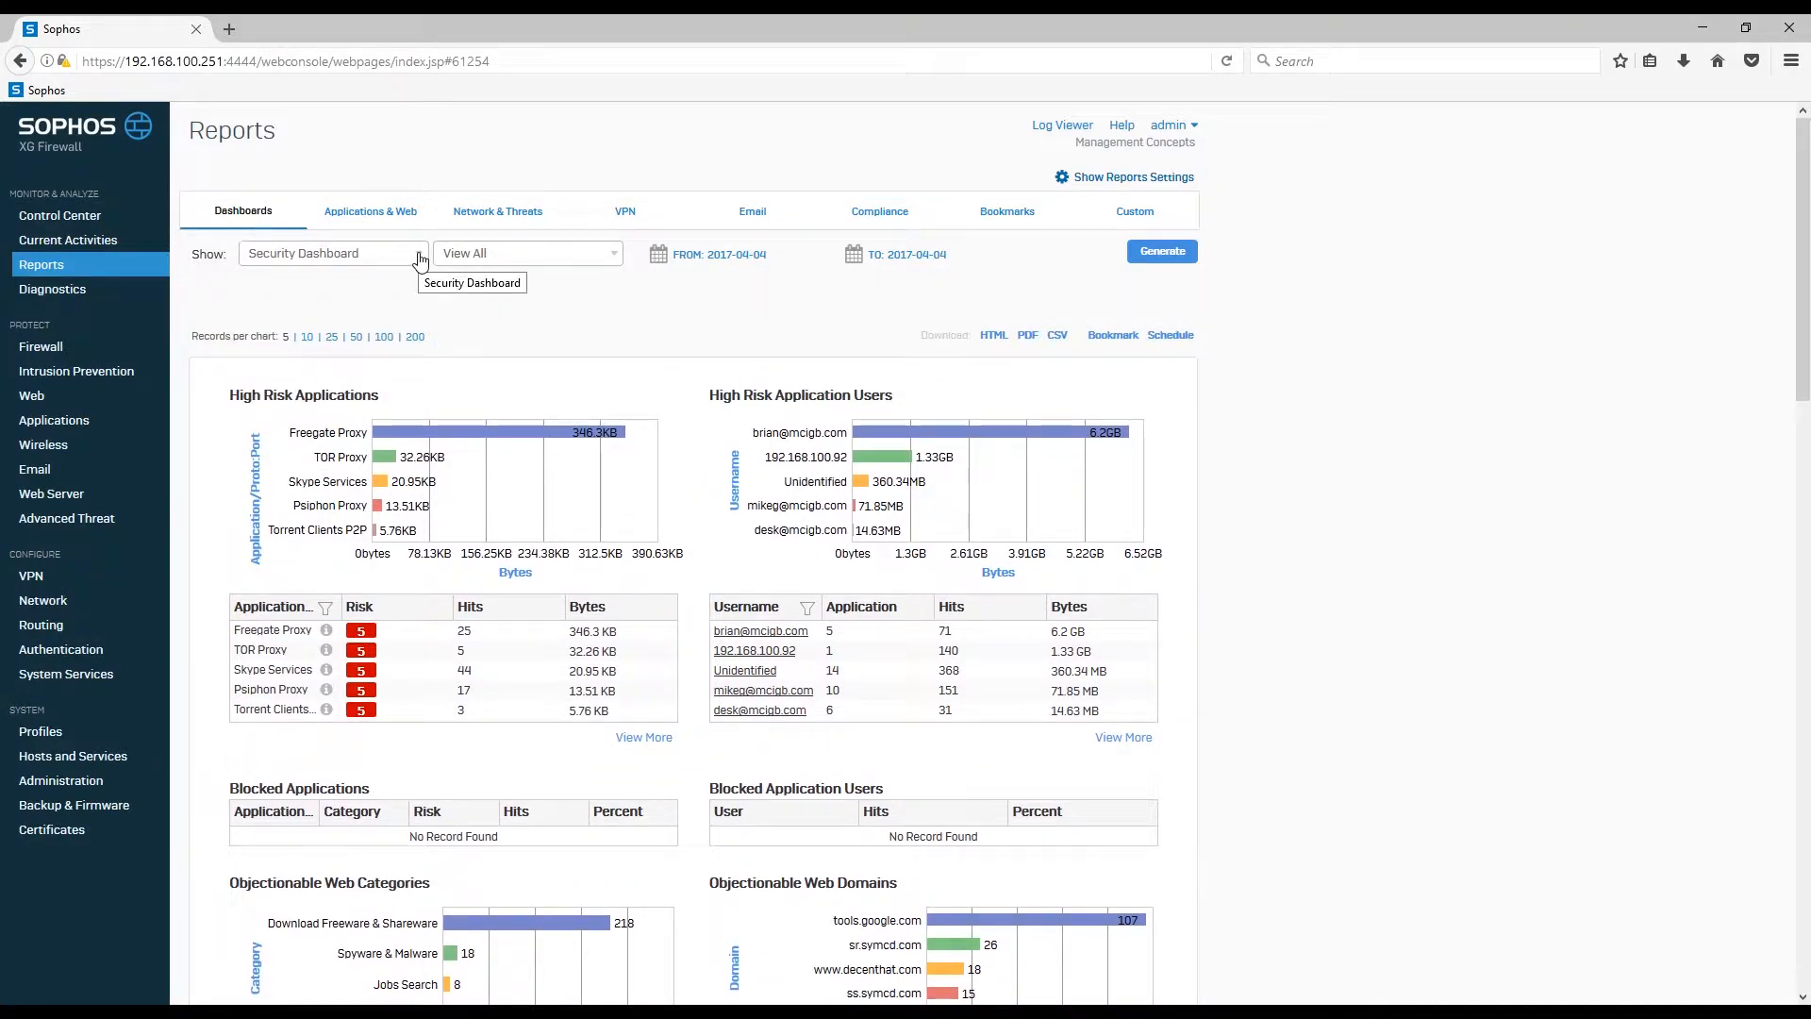
Step: Show the Executive Report for 2017-04-04, dismiss the loading notice, and review its summary counts
left_click(419, 258)
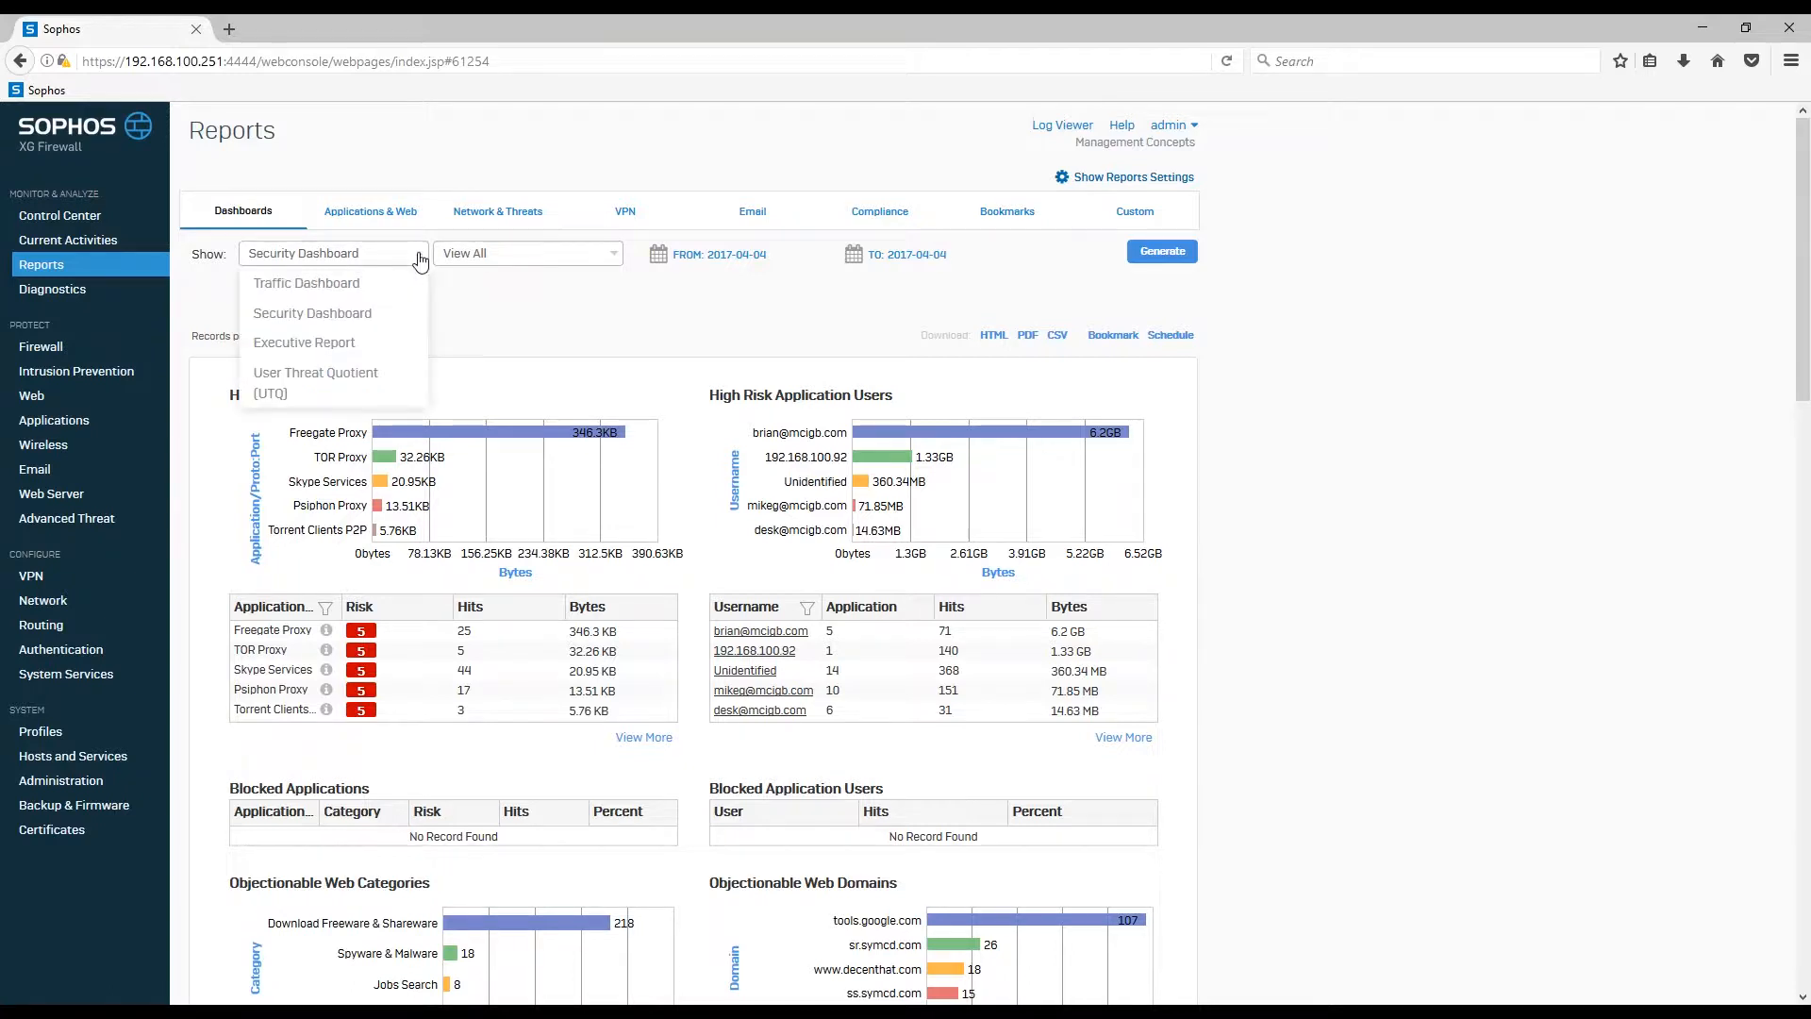
left_click(394, 346)
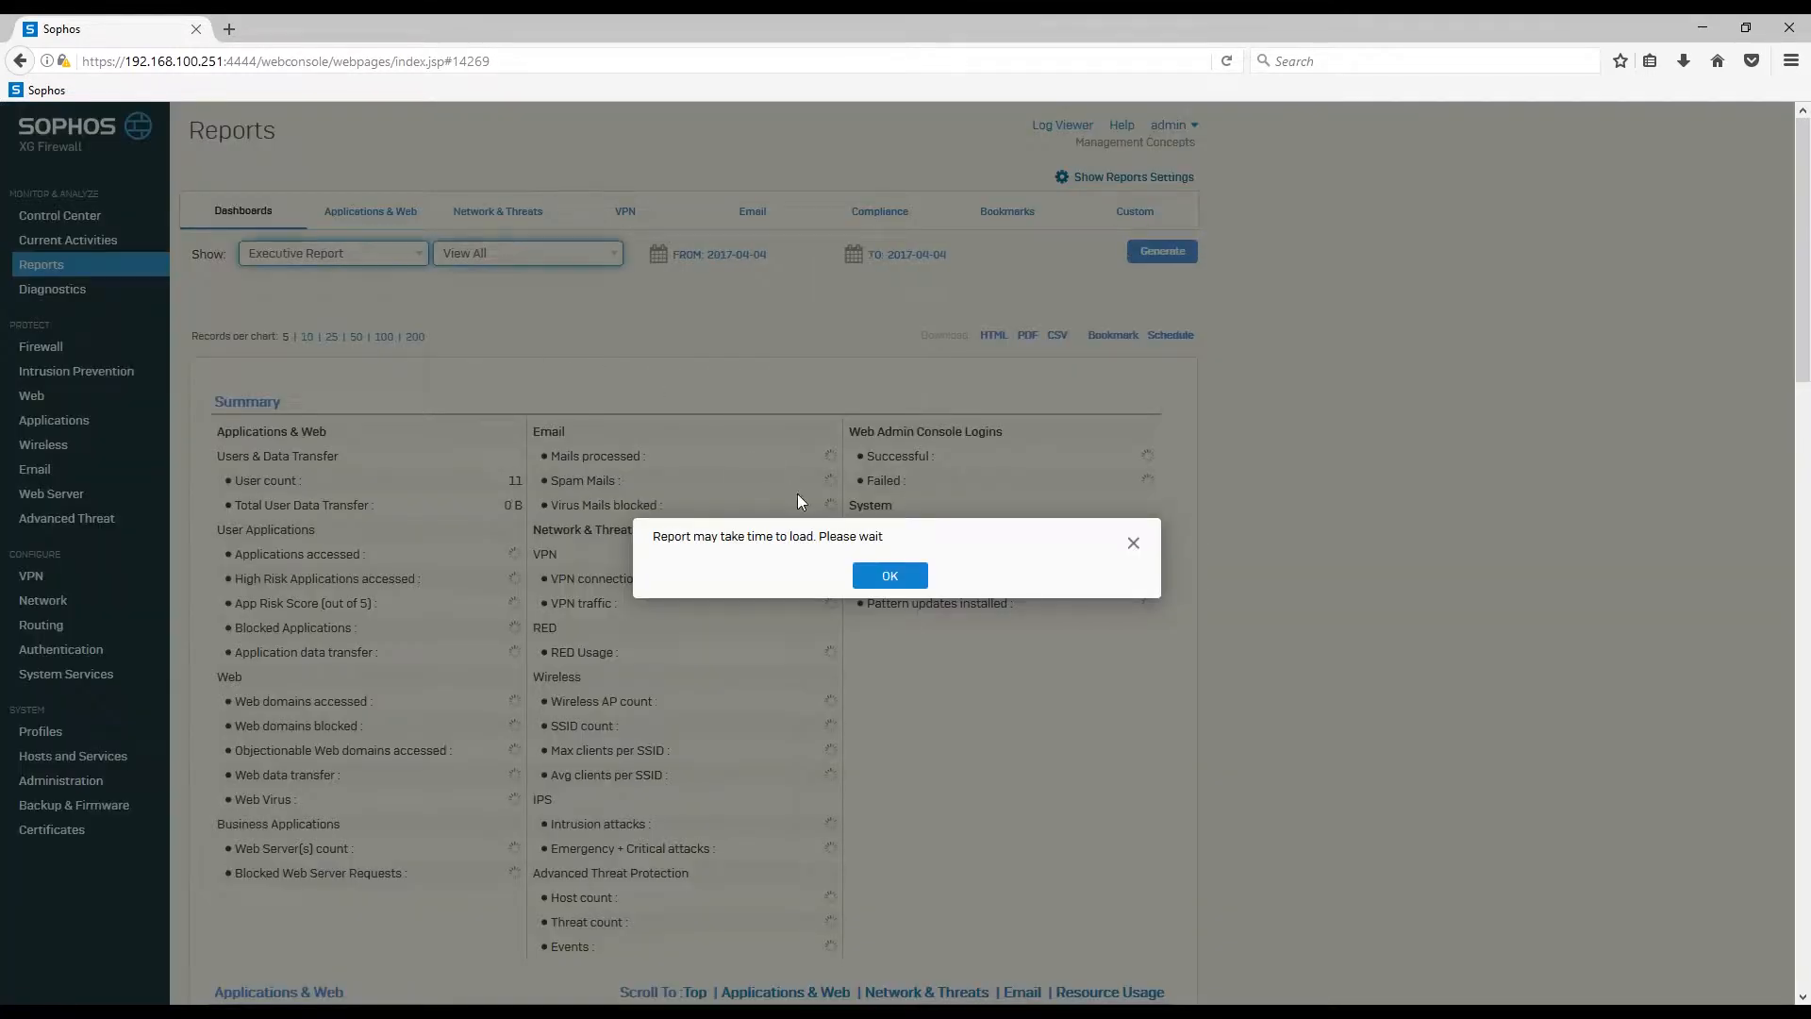
left_click(889, 577)
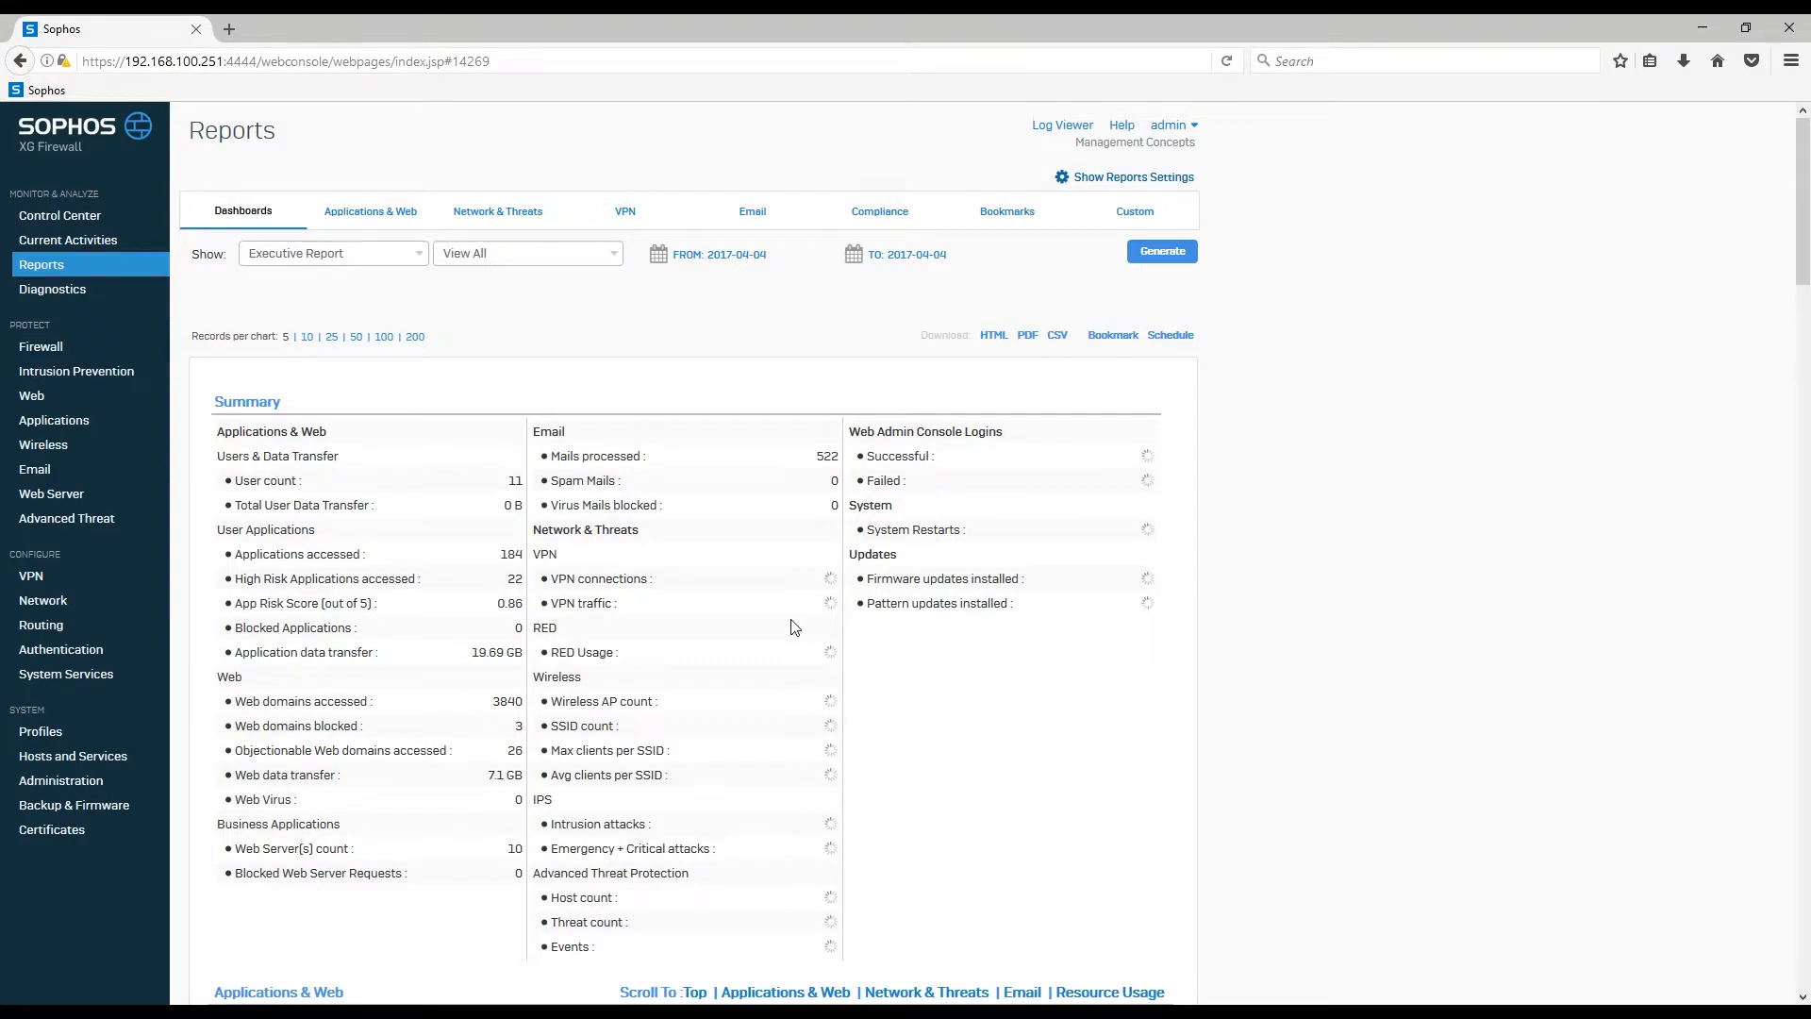
scroll(793, 627, "down", 5)
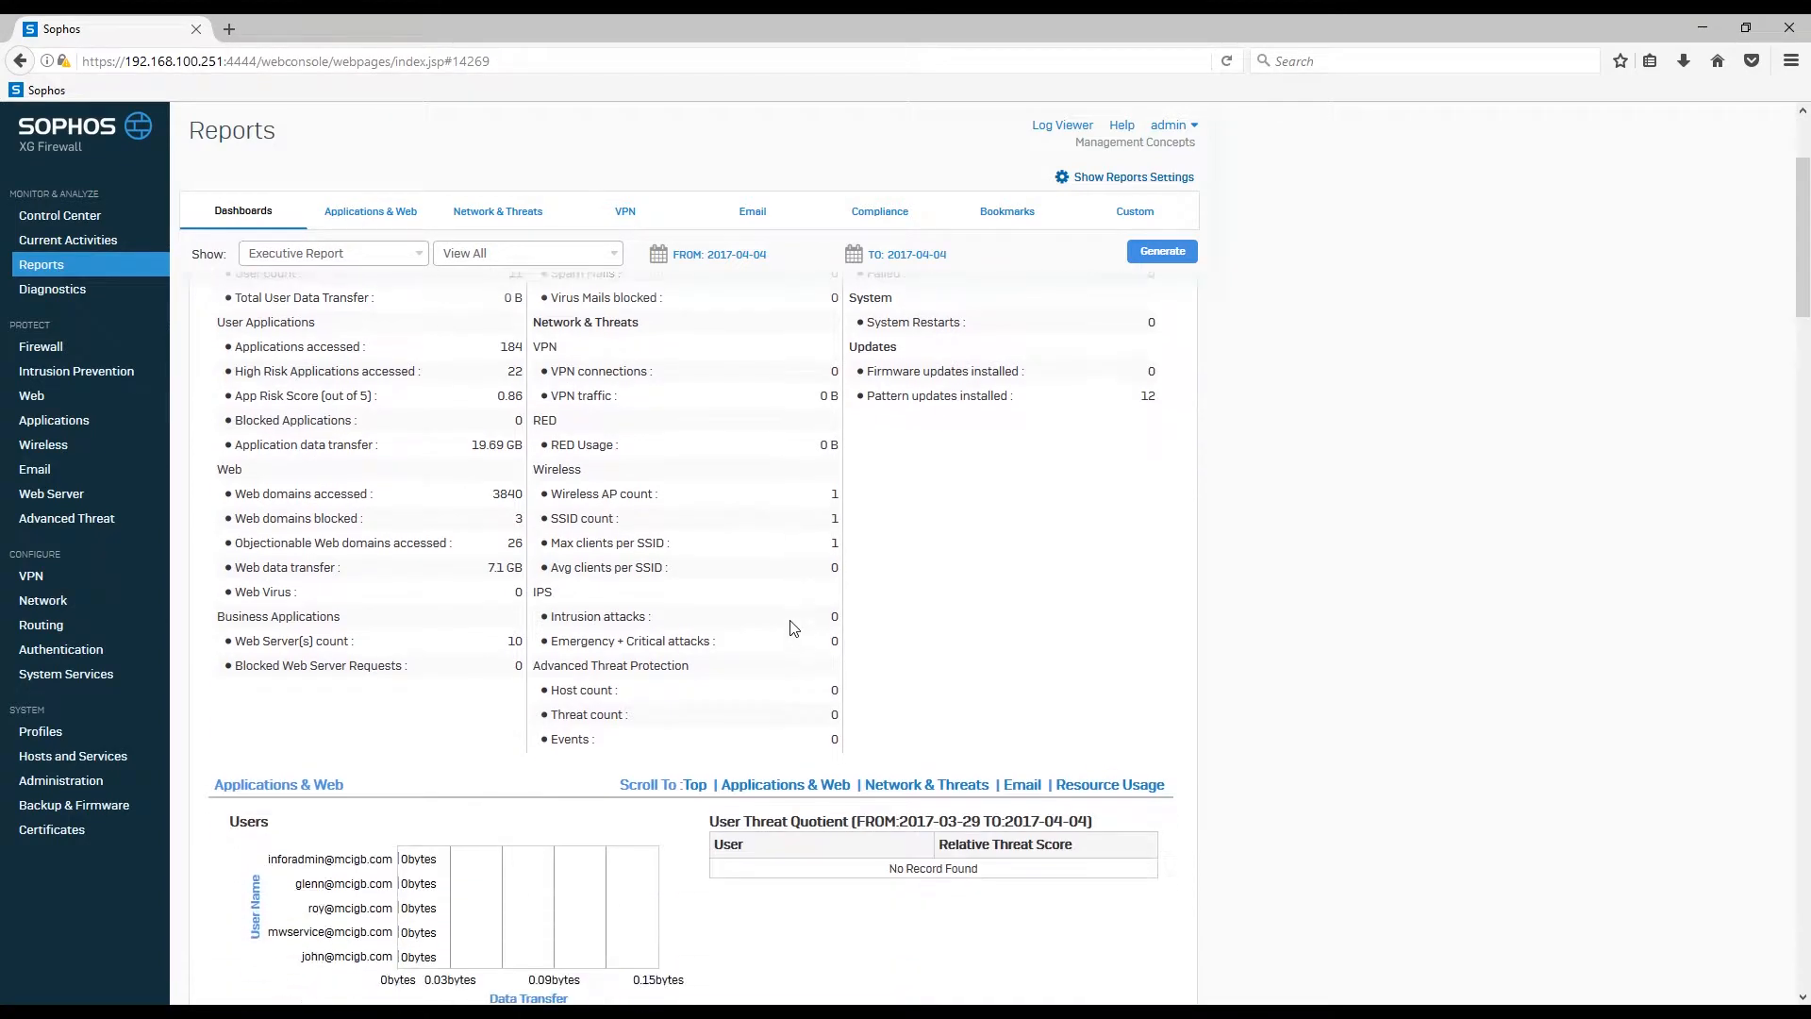
scroll(793, 641, "down", 8)
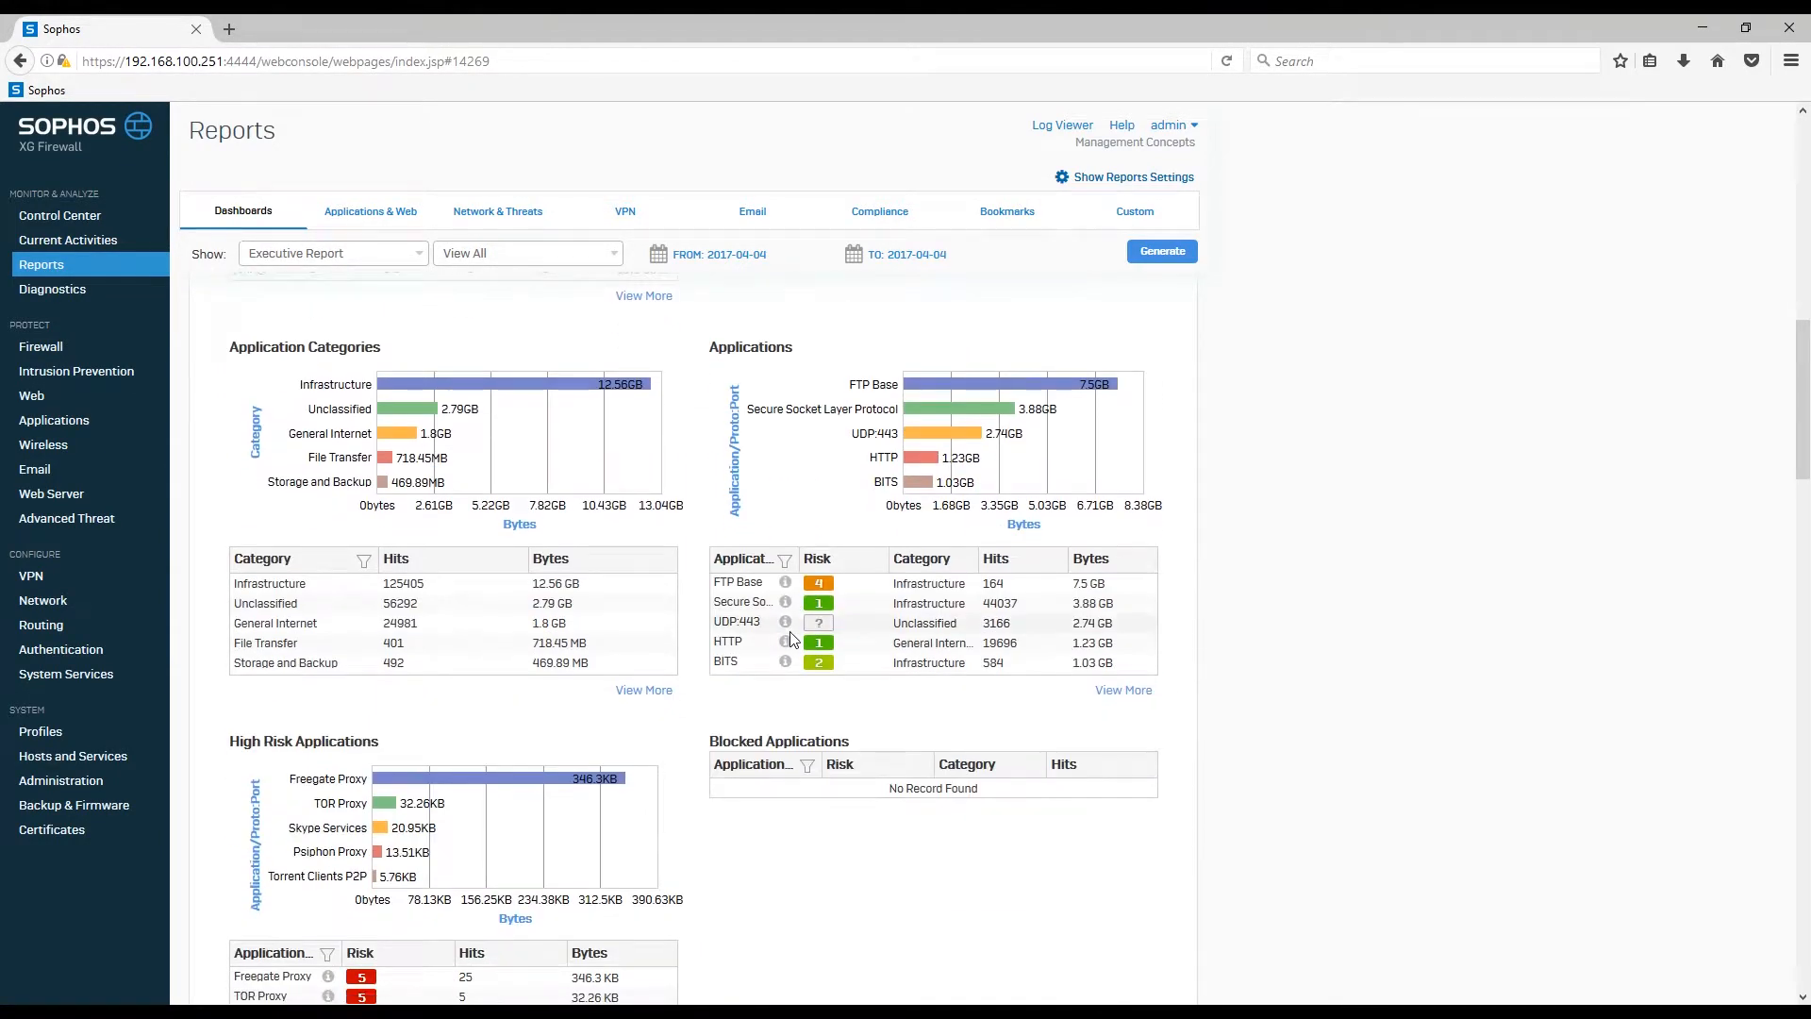
scroll(790, 632, "down", 13)
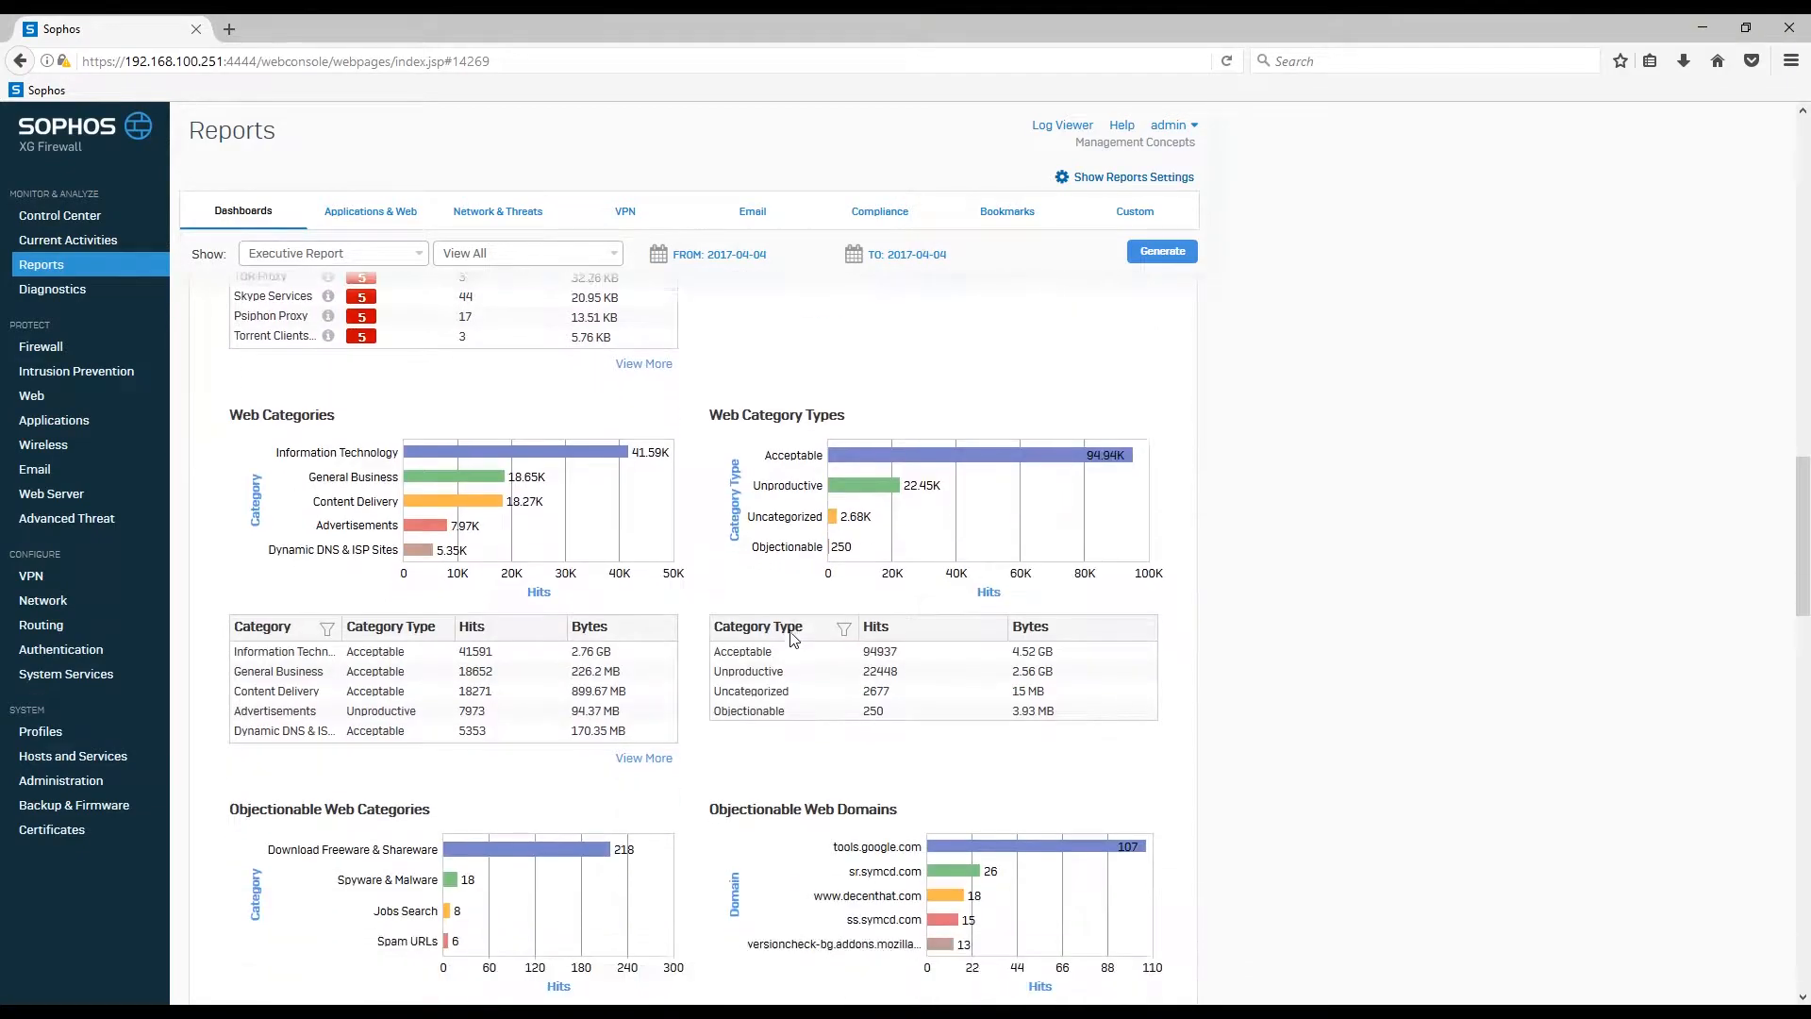
scroll(785, 630, "up", 20)
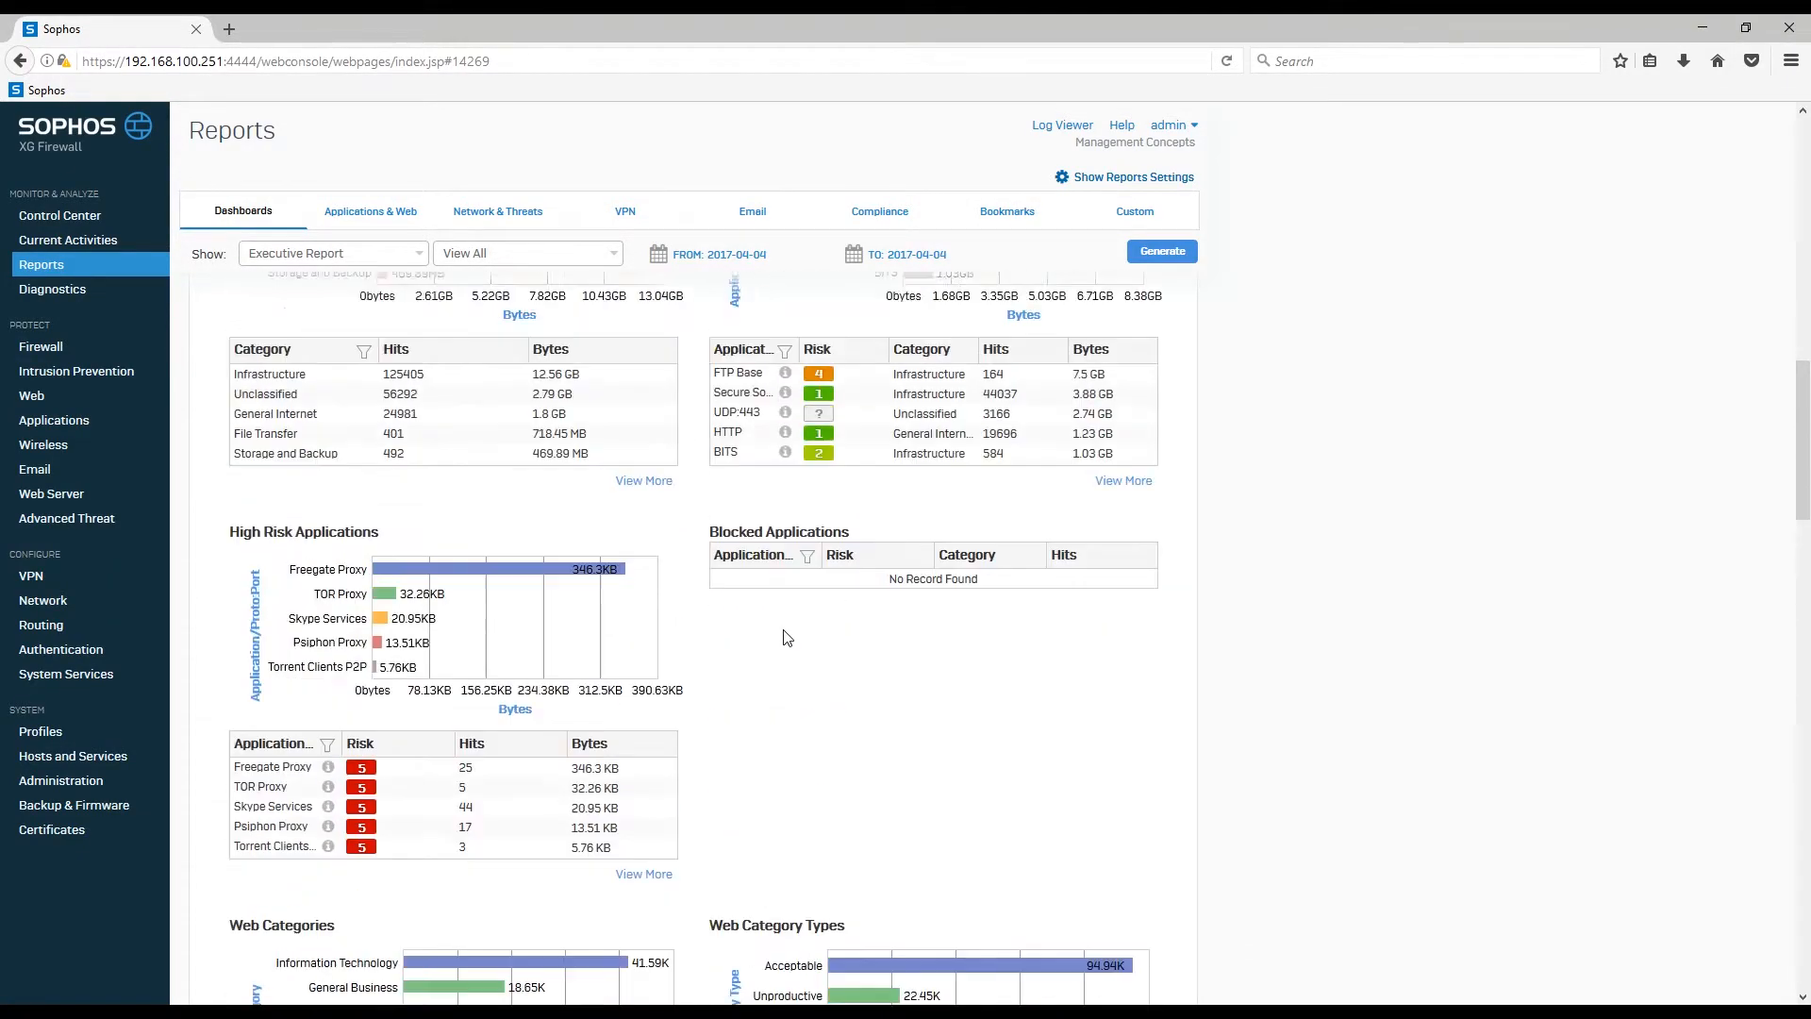
scroll(785, 638, "up", 3)
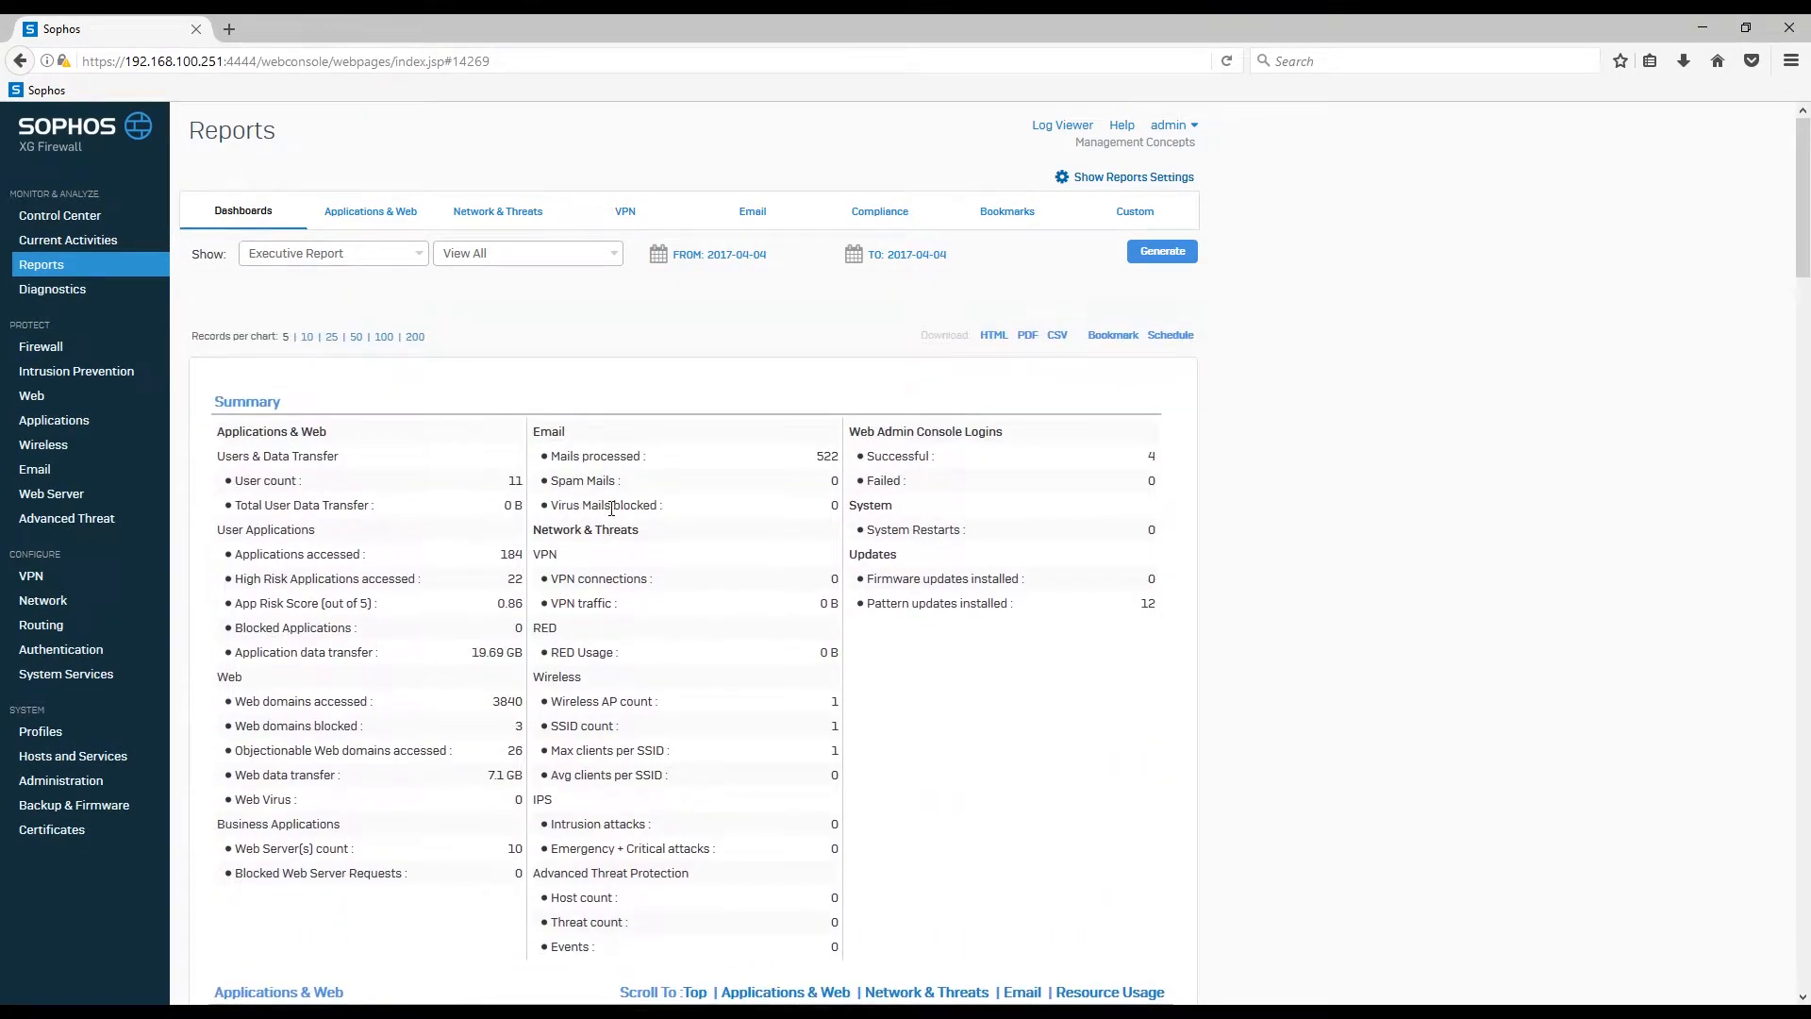
Step: Switch to the User Threat Quotient (UTQ) report, keeping the period at Last 7 Days
left_click(407, 257)
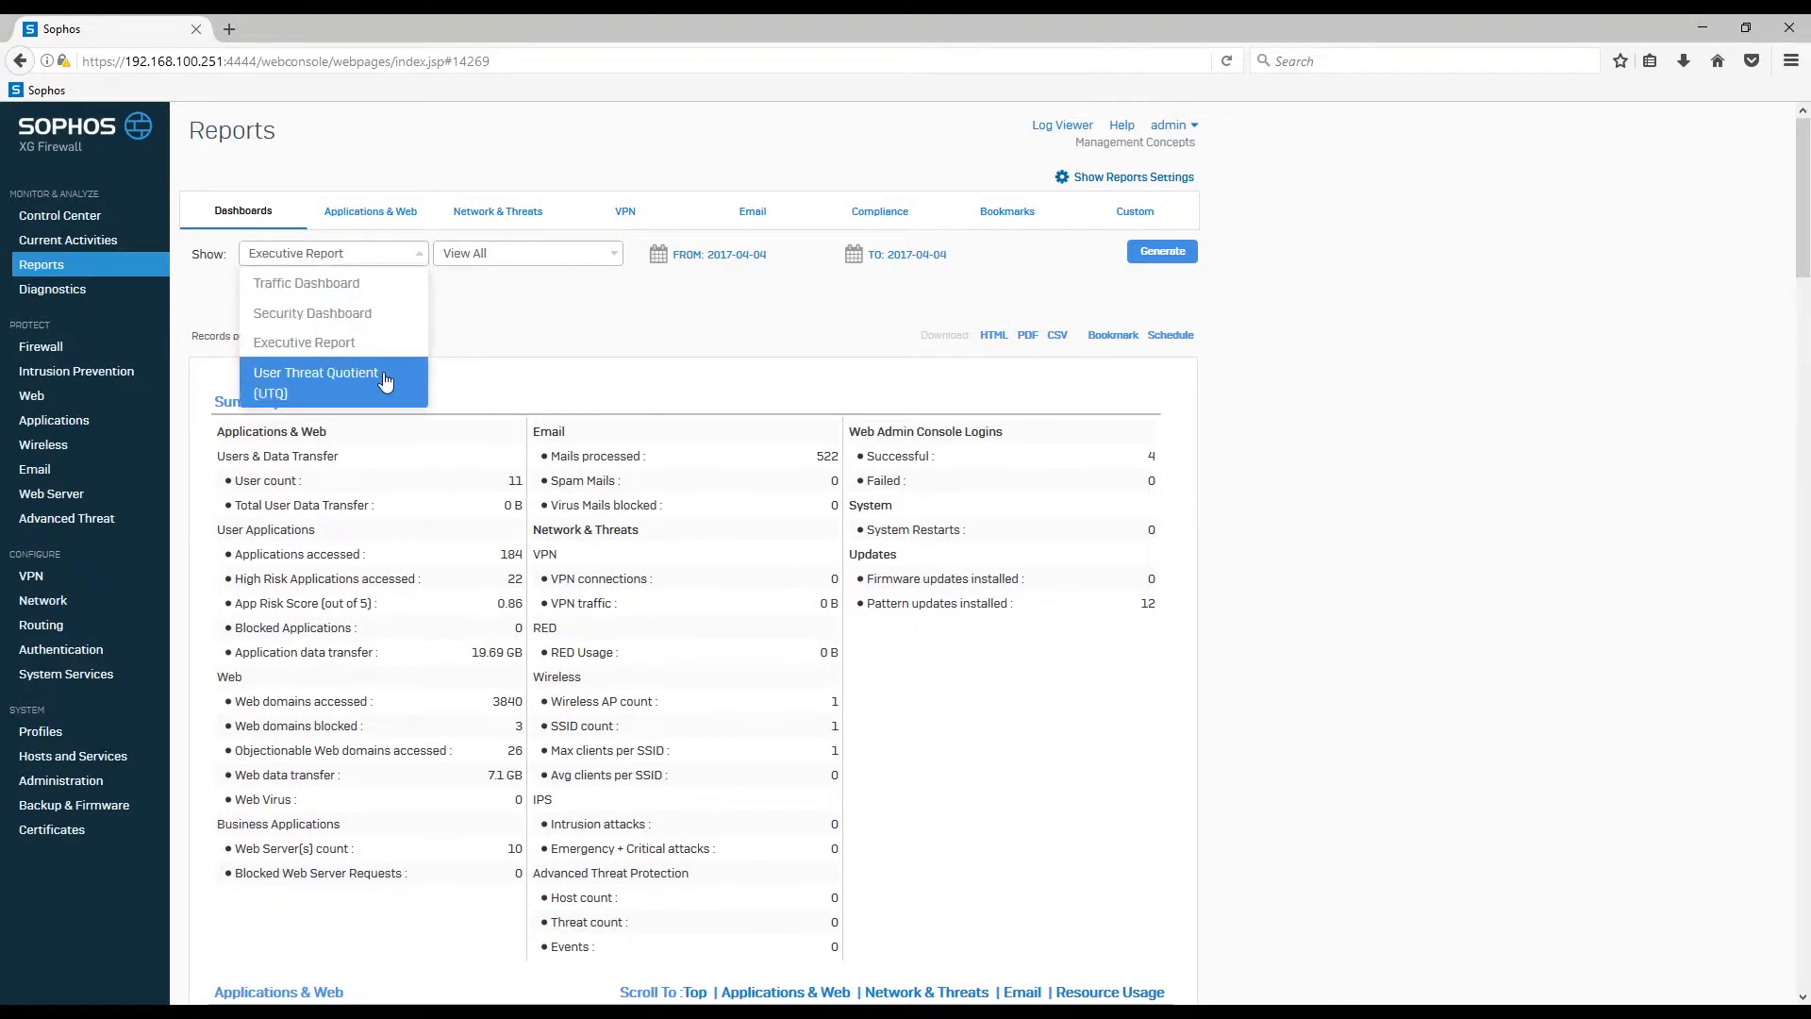
left_click(385, 380)
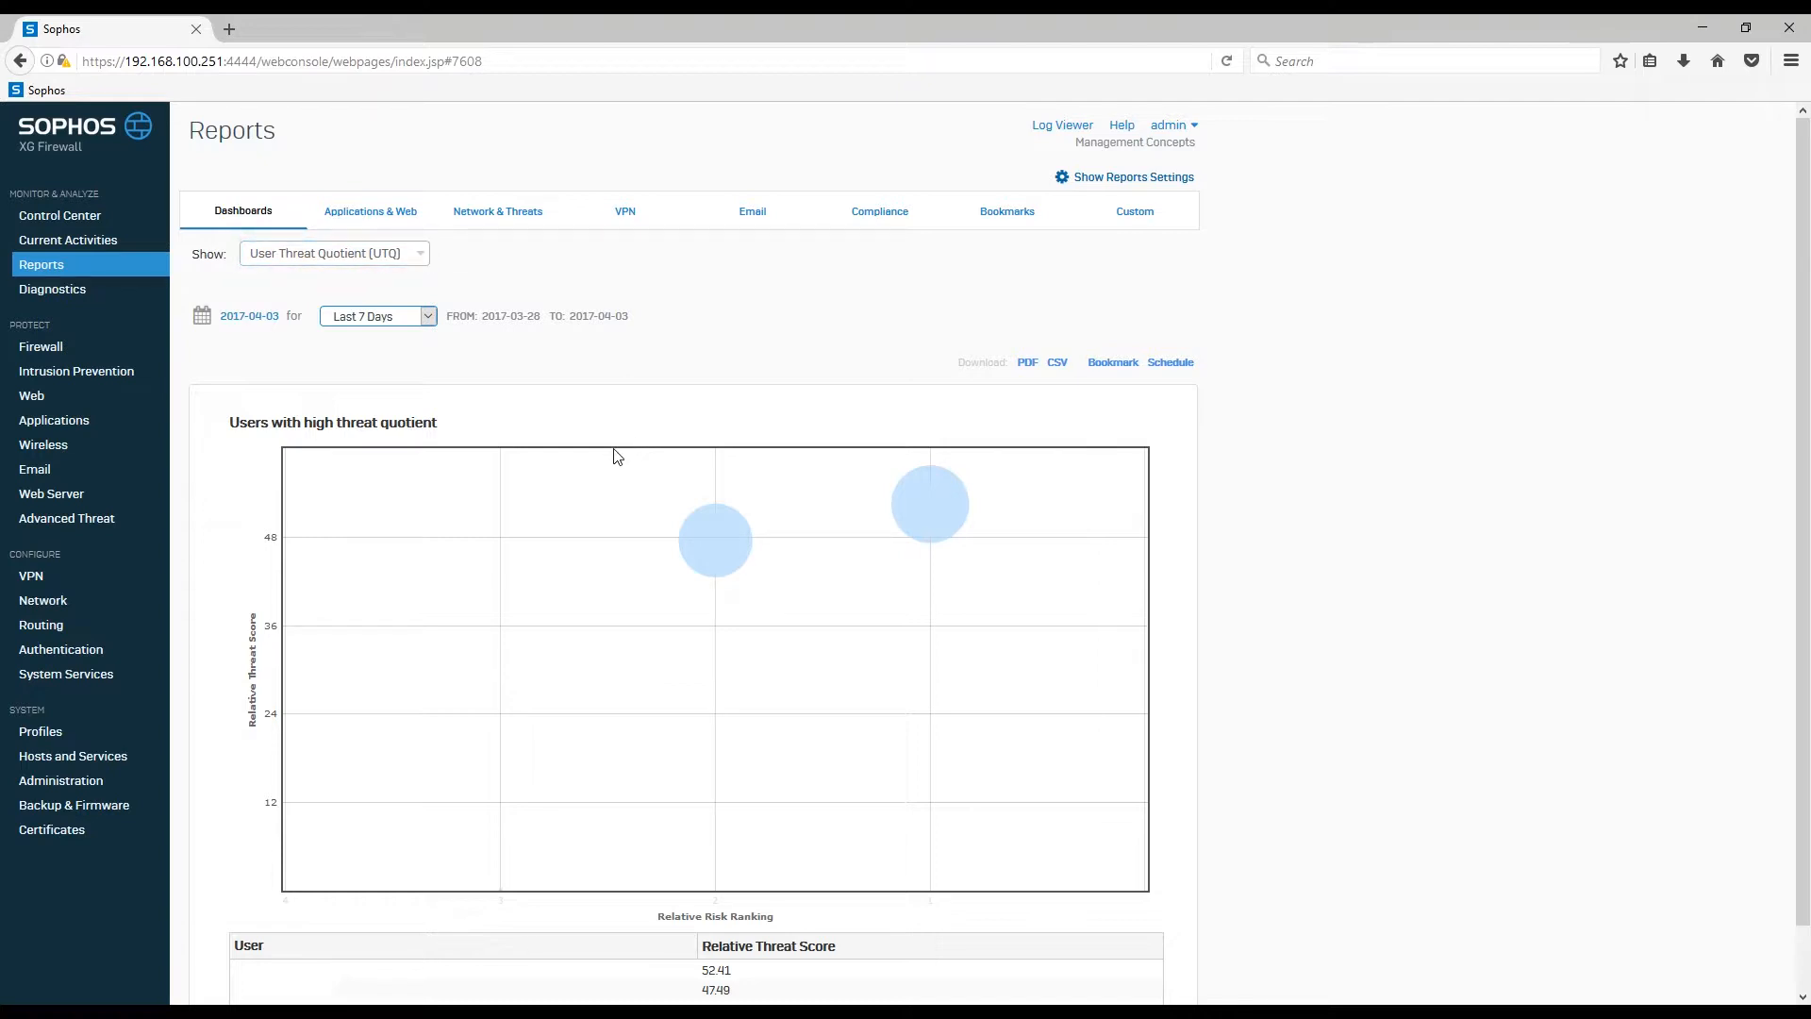
left_click(427, 324)
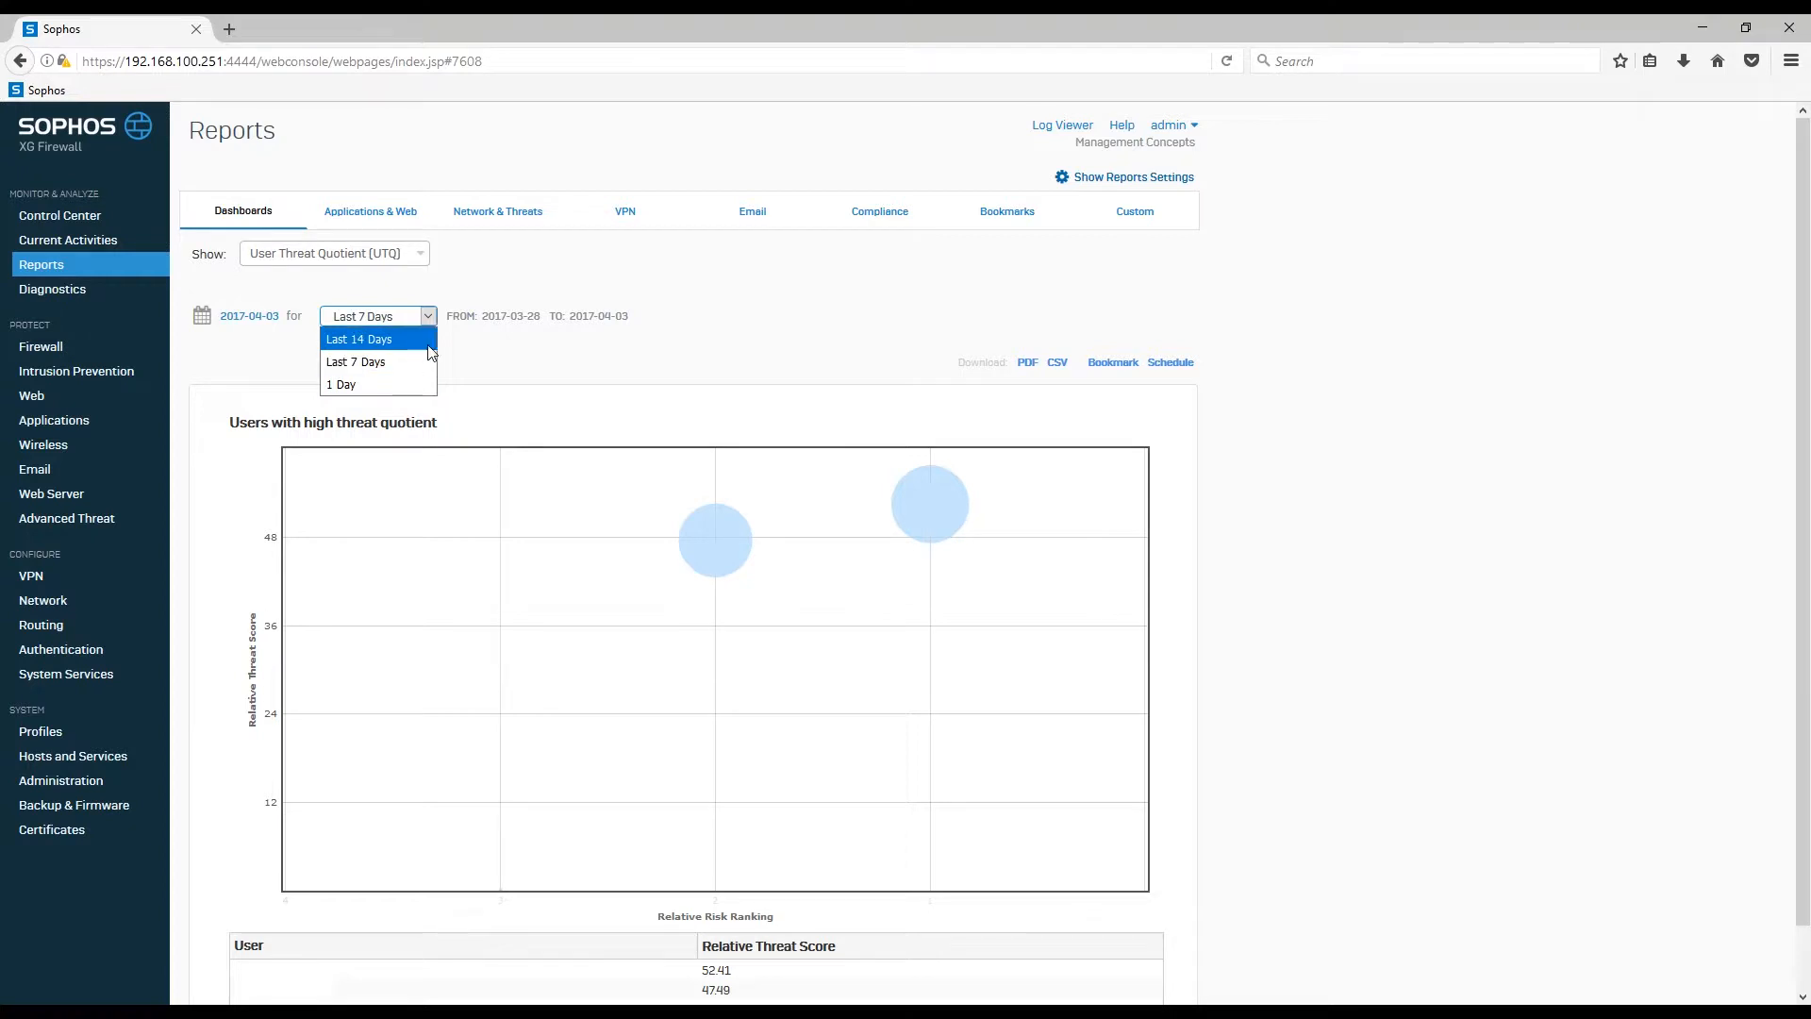
left_click(525, 367)
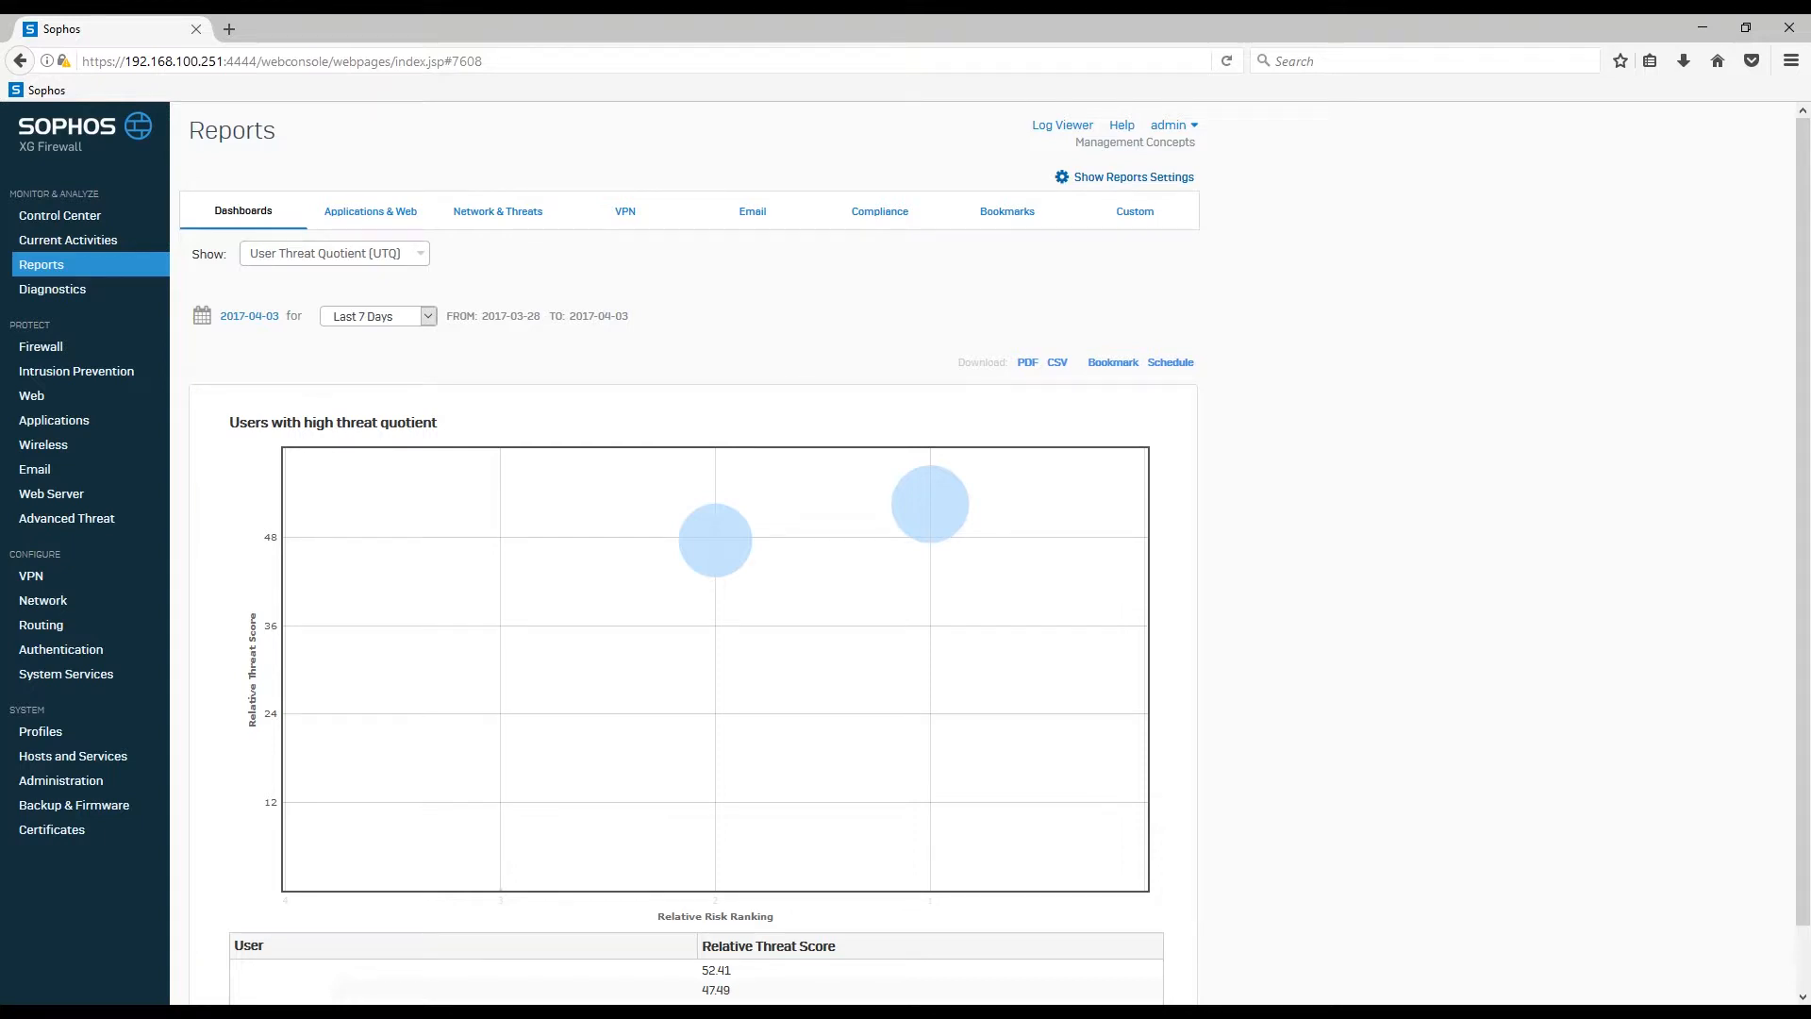
Step: Open the Traffic Dashboard and limit its view to the Application Categories chart
left_click(393, 257)
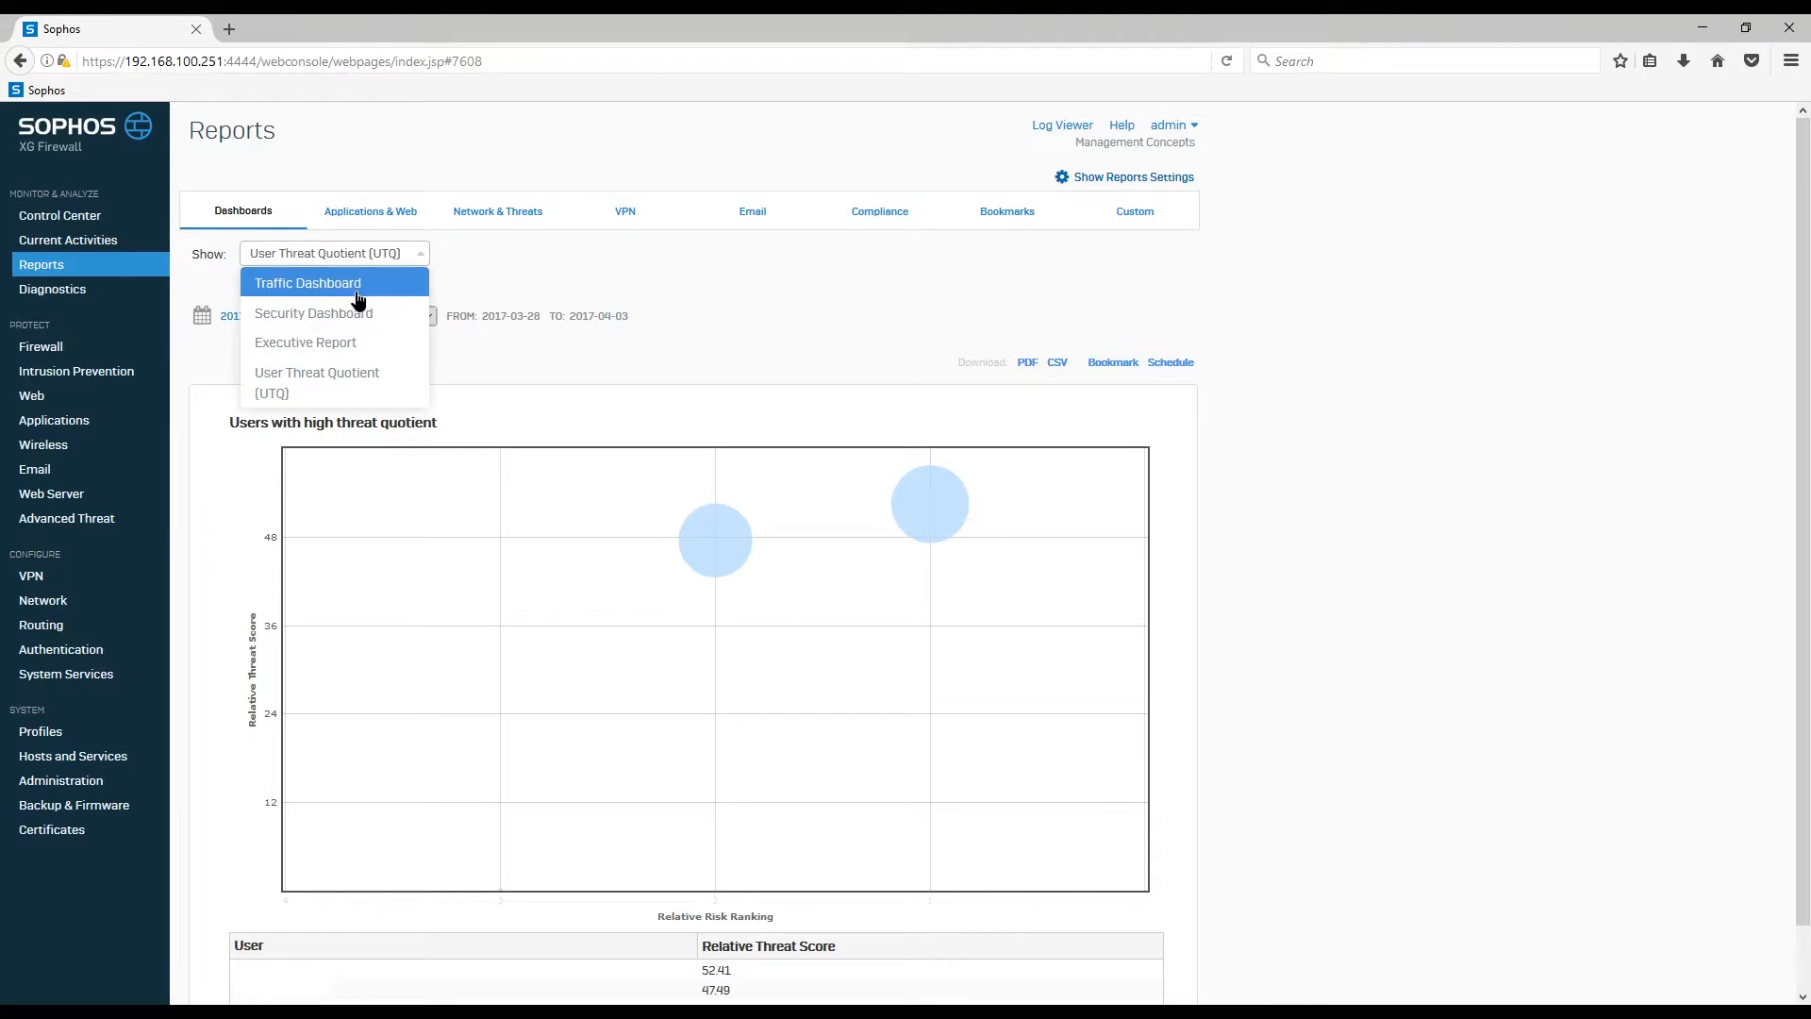
left_click(375, 287)
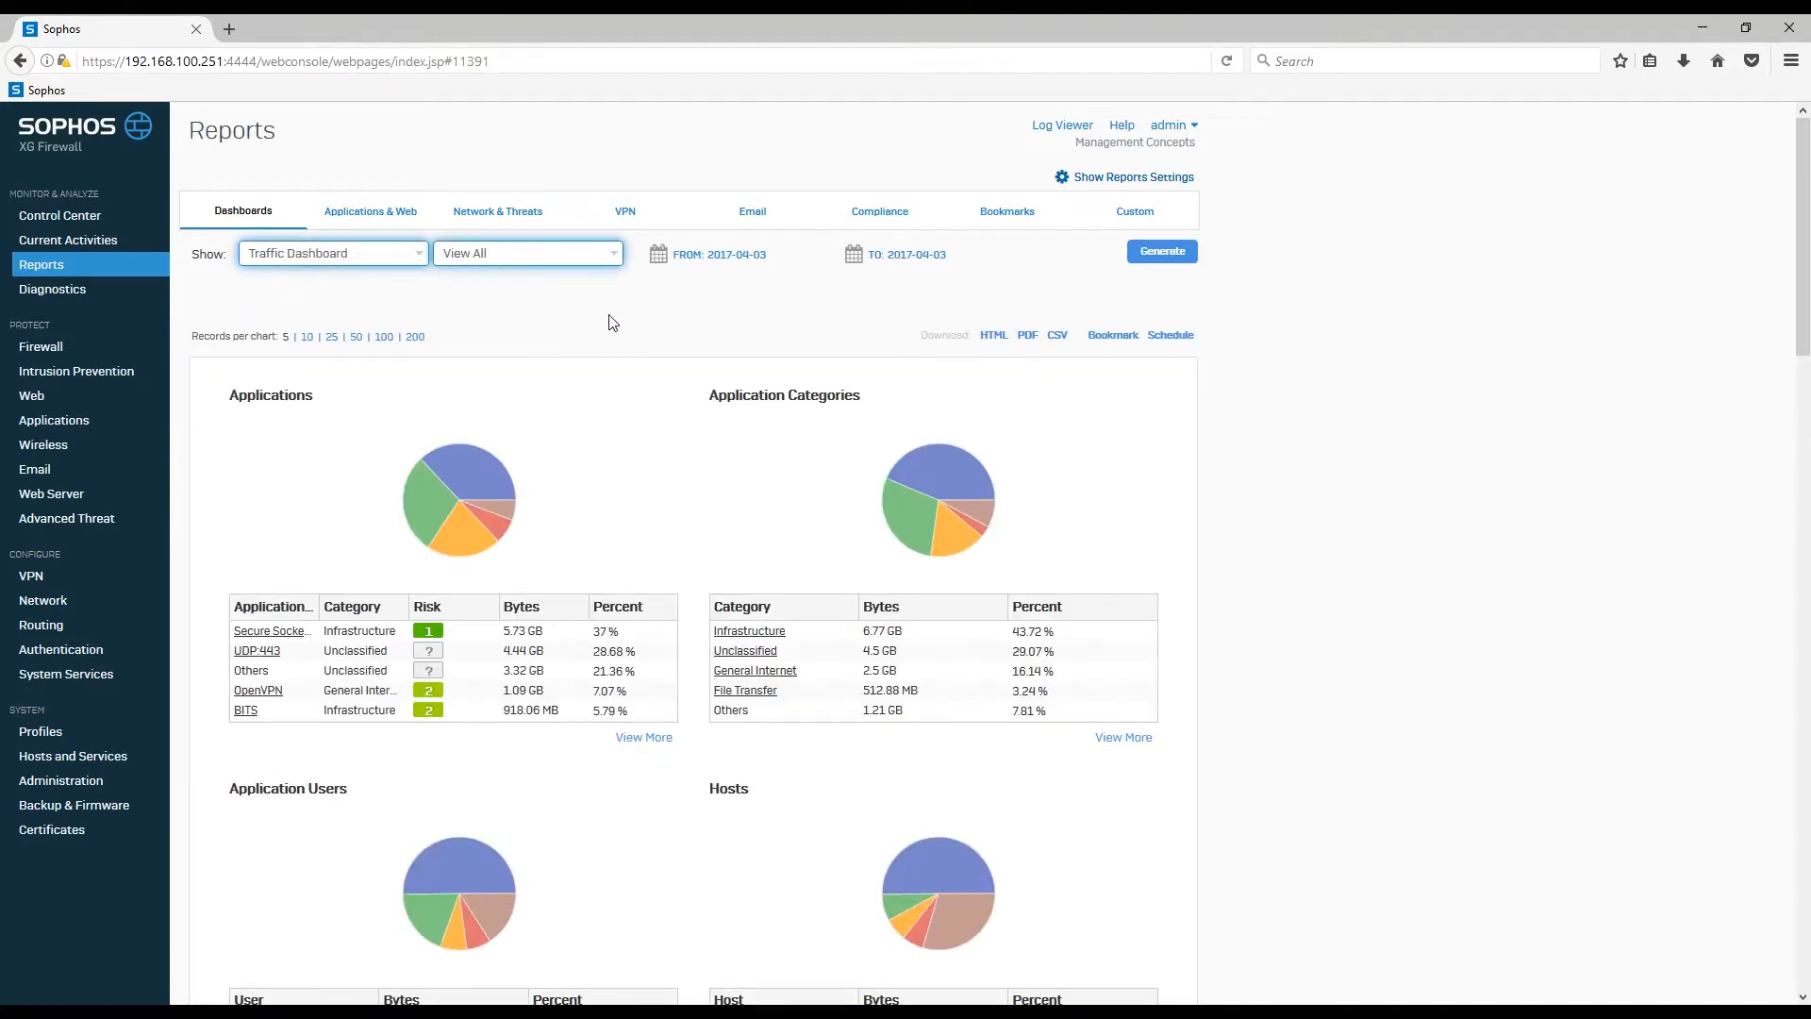
left_click(616, 259)
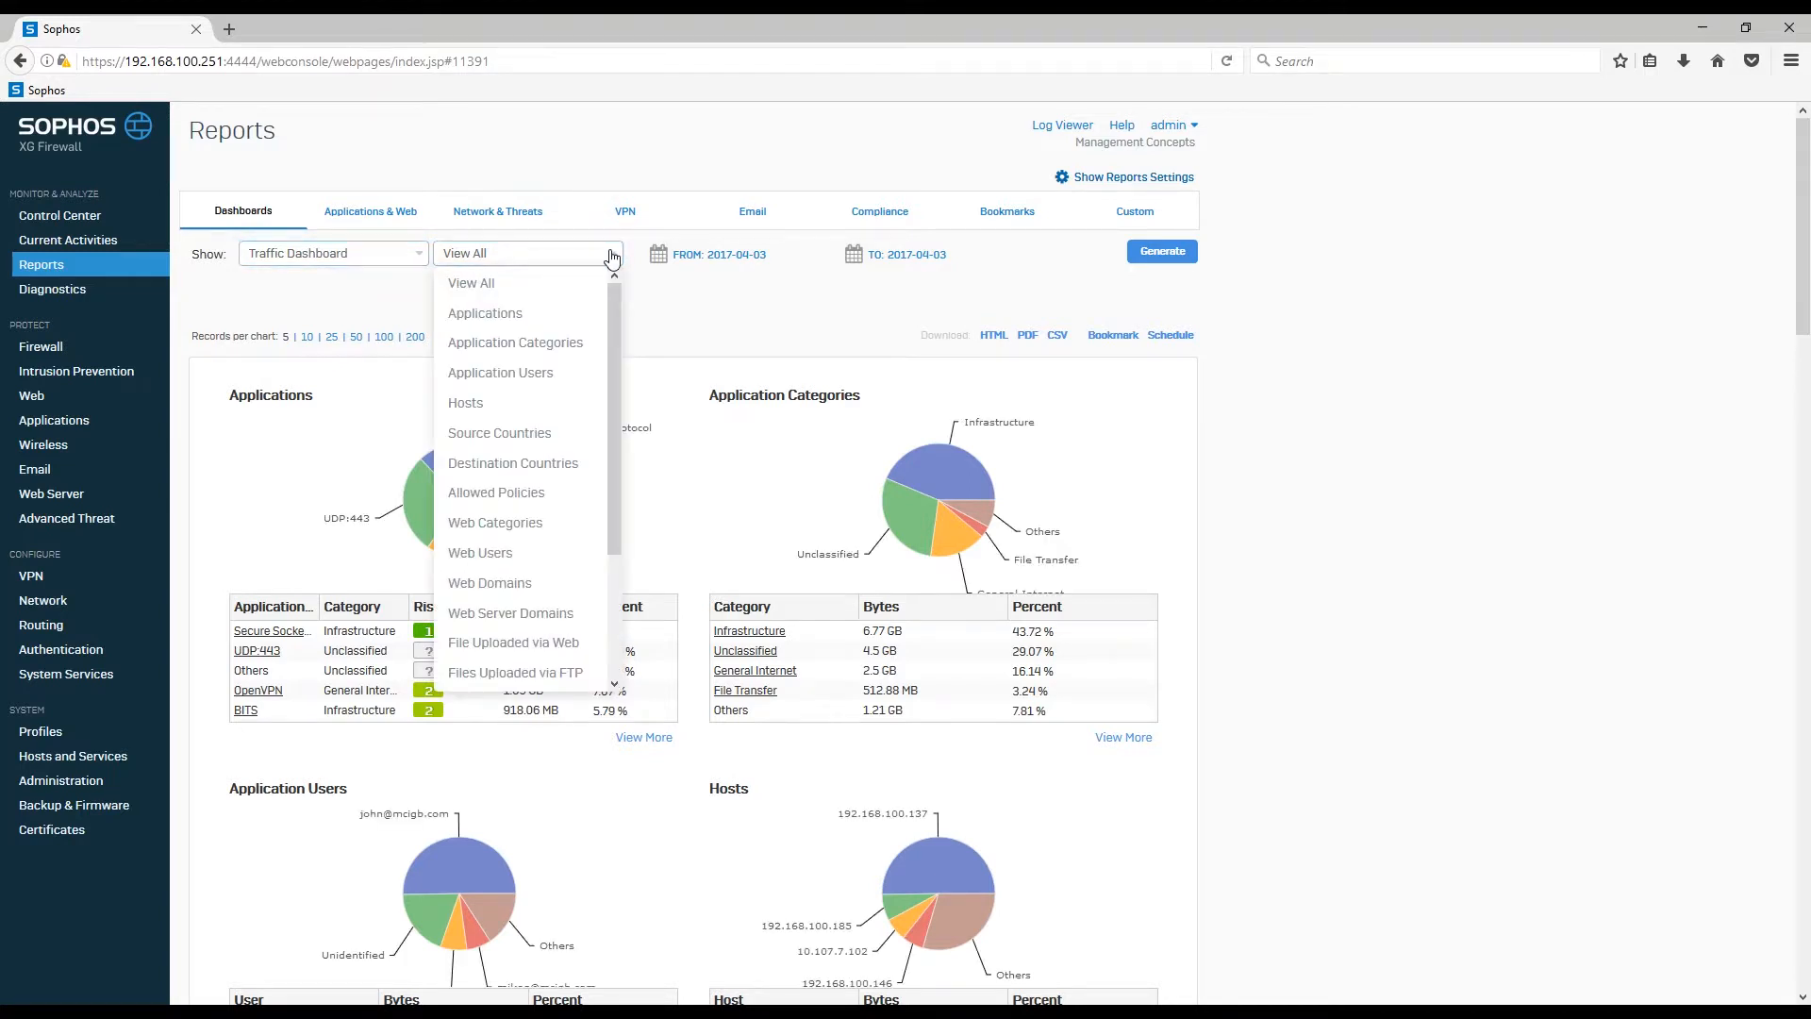
scroll(556, 548, "down", 3)
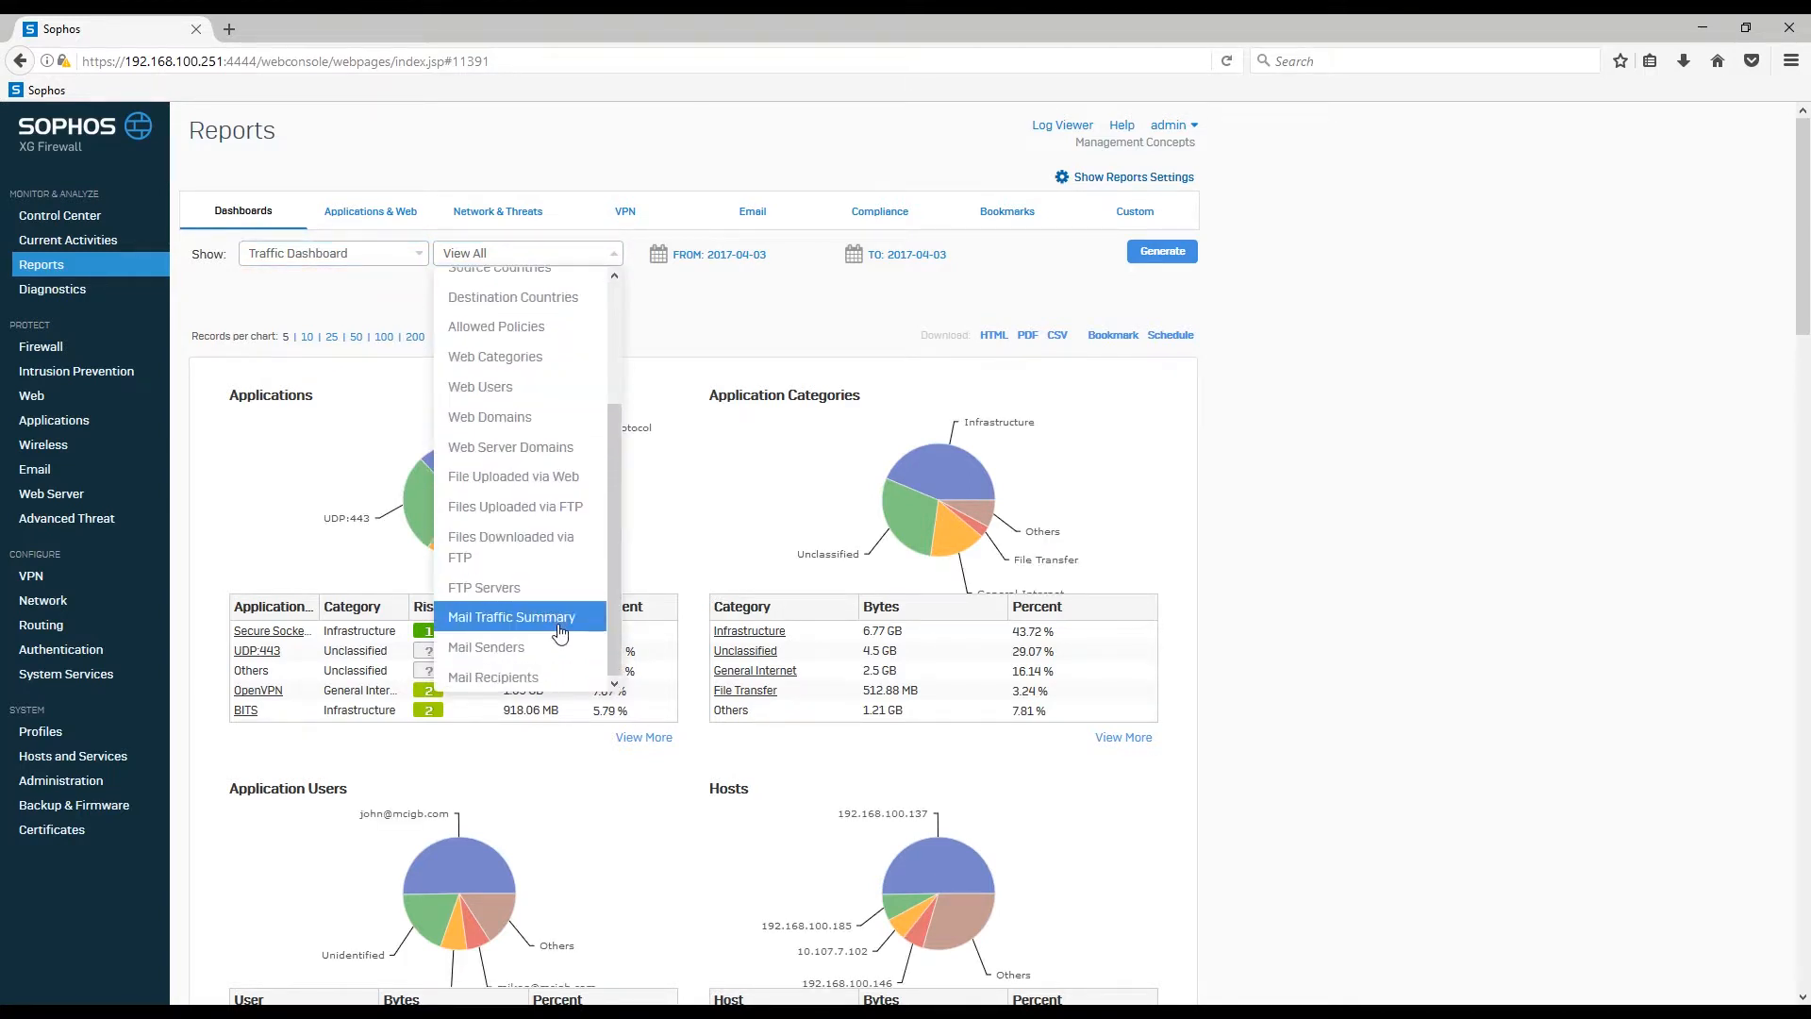
scroll(558, 624, "up", 3)
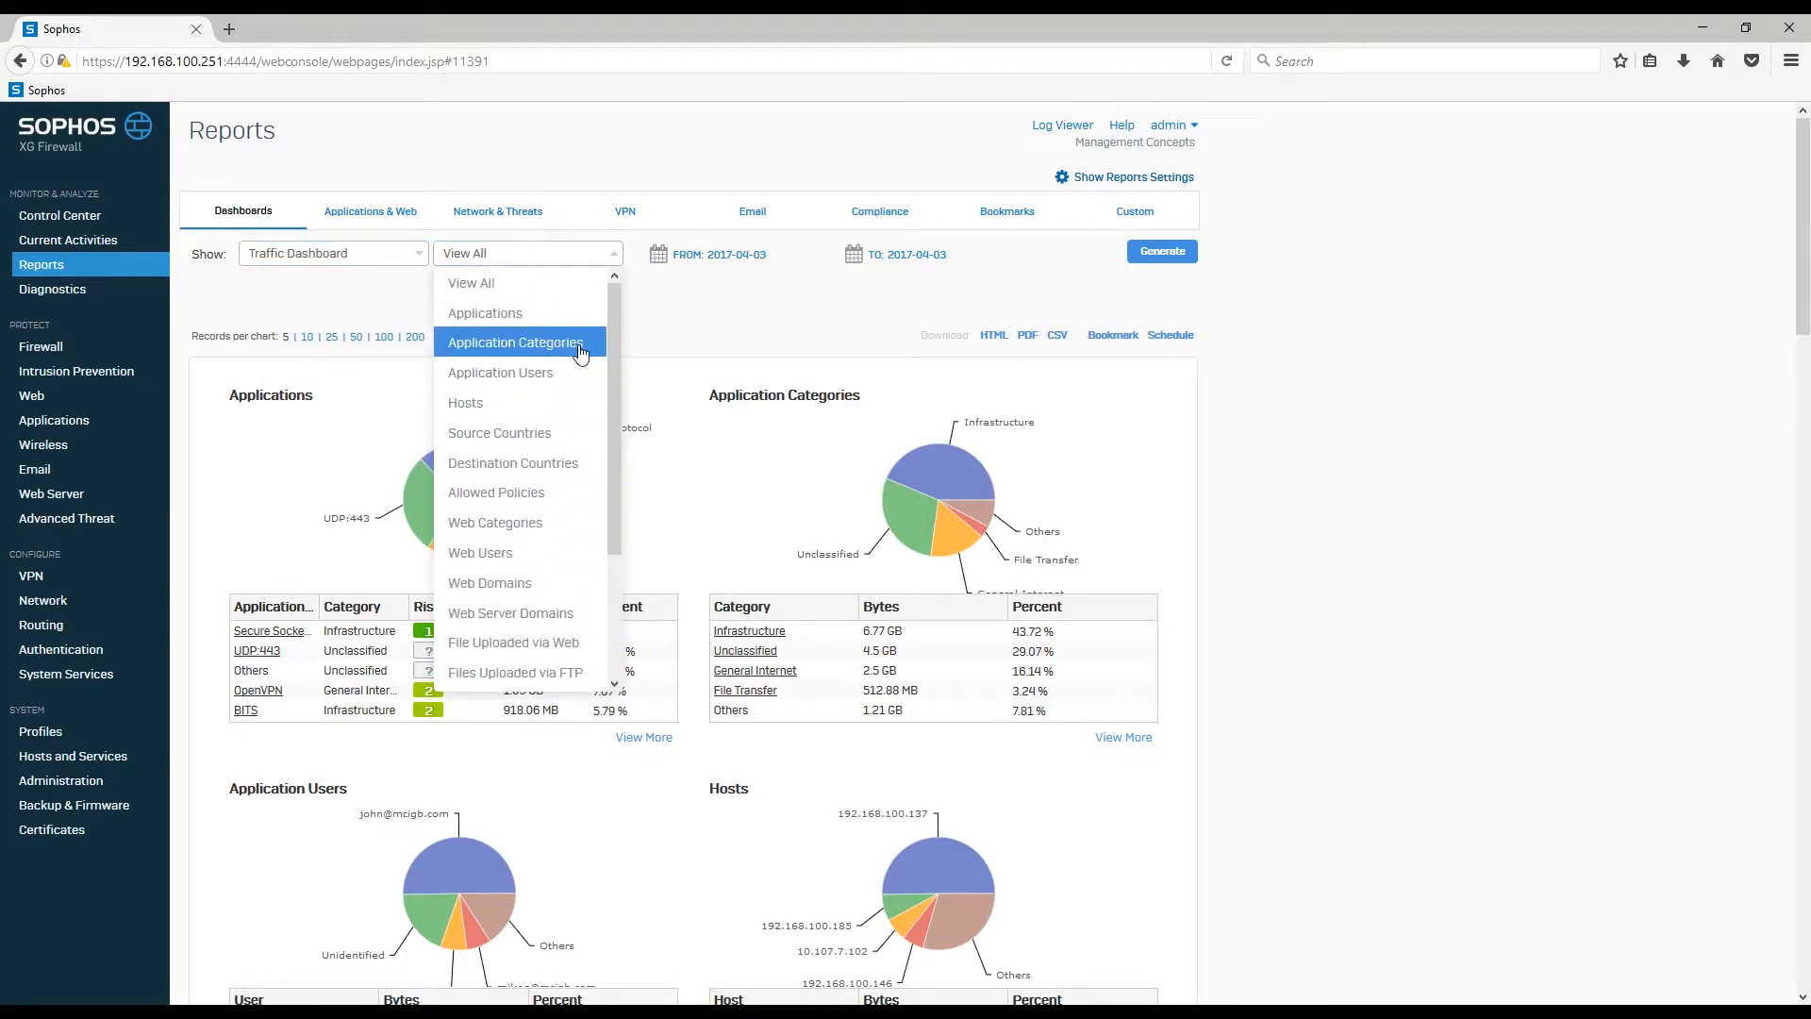
left_click(580, 344)
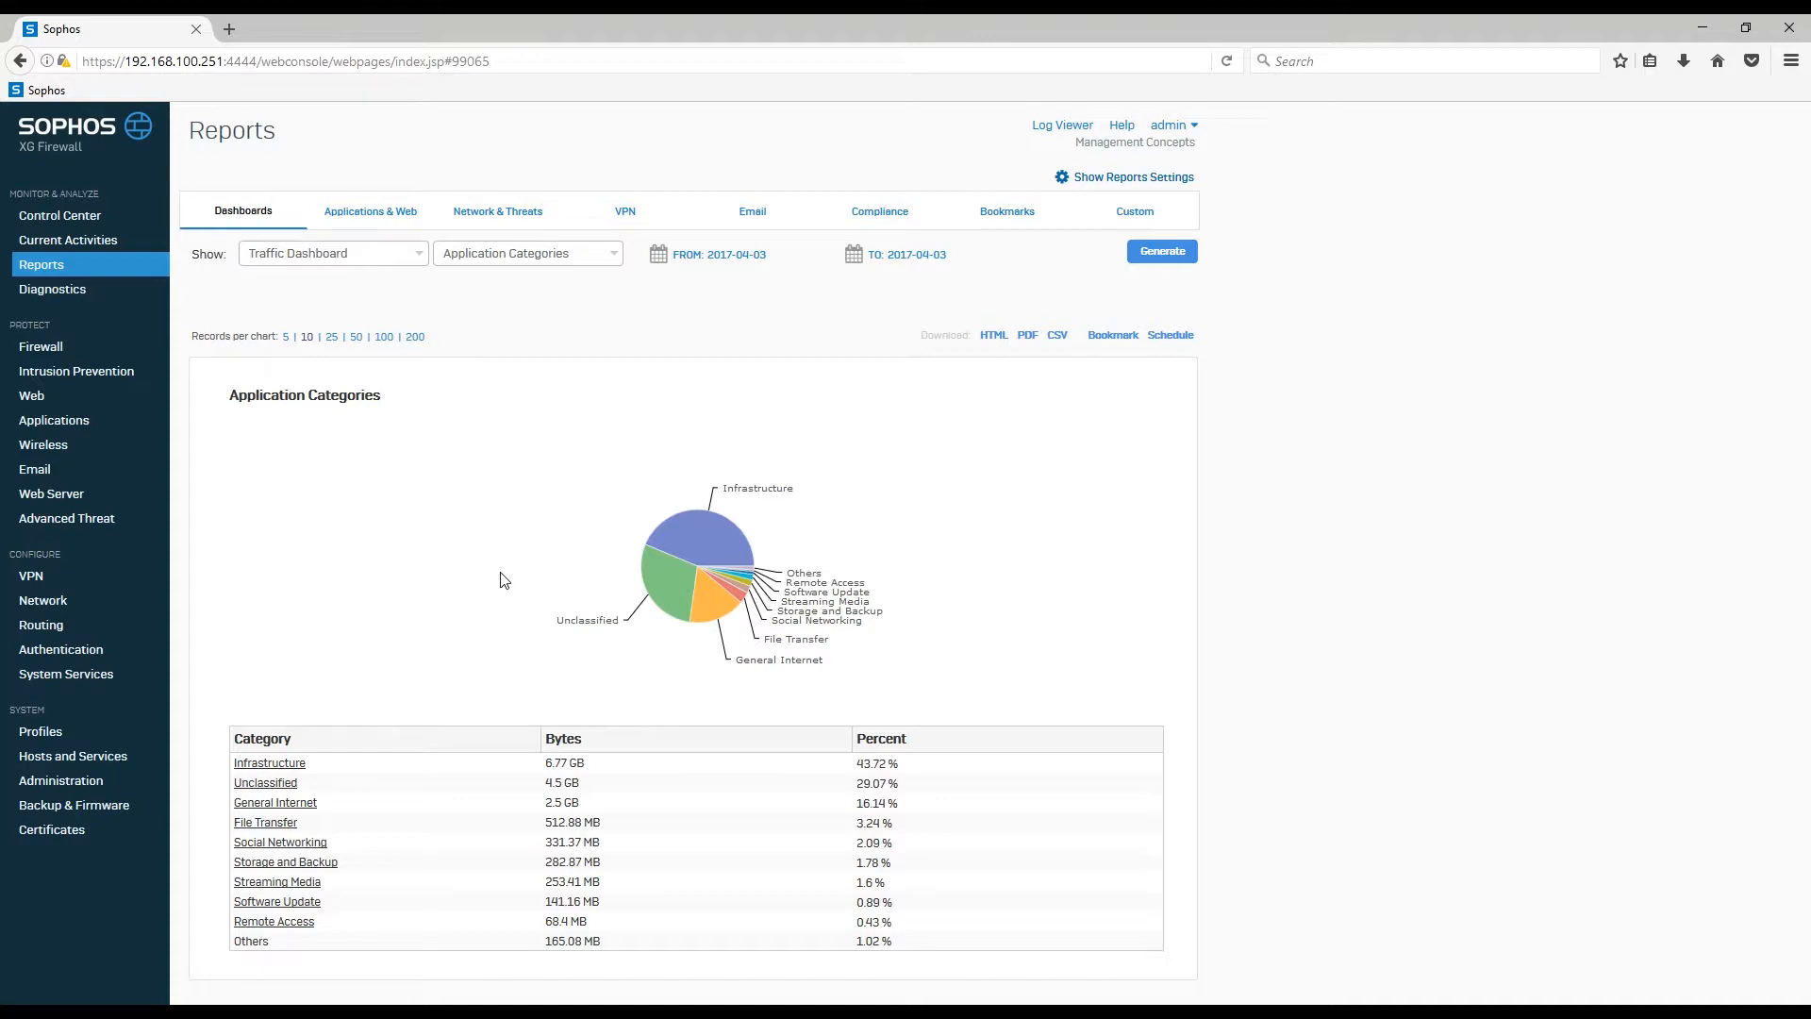
Step: Drill into the Infrastructure category from the Application Categories table
left_click(297, 764)
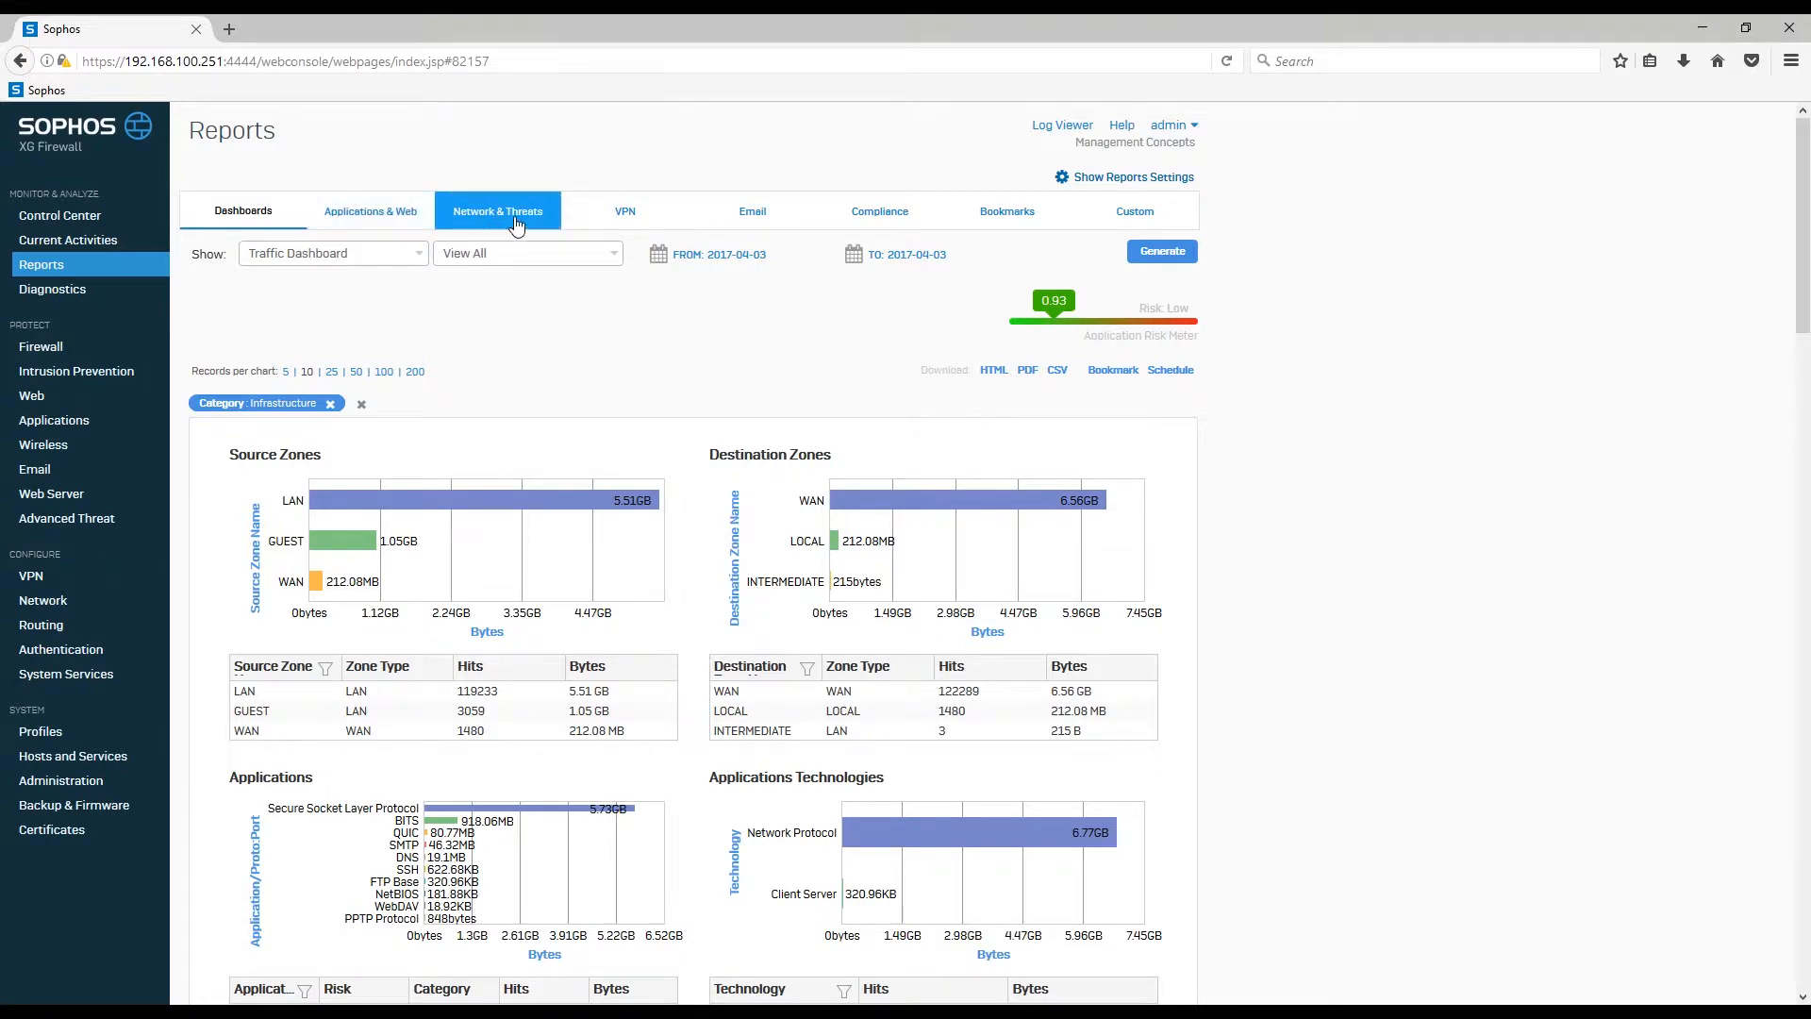
Step: Switch to Applications & Web and scroll through the User App Risks & Usage report
left_click(397, 217)
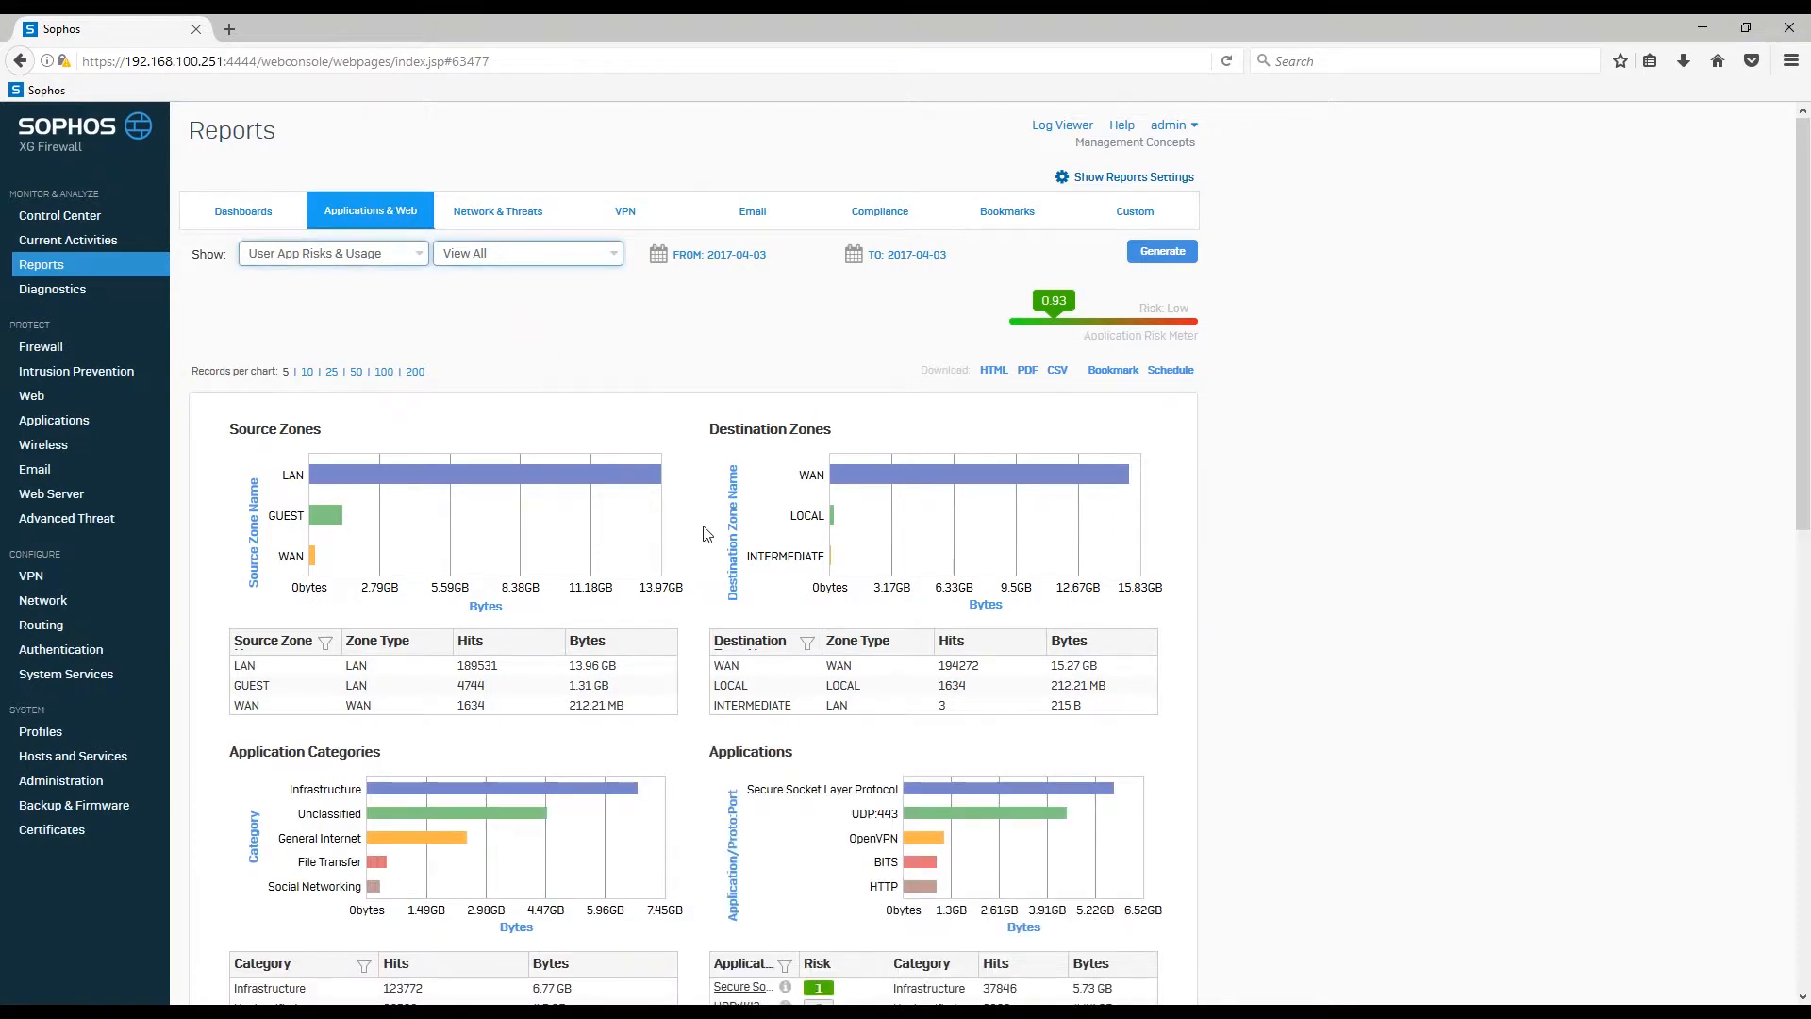
scroll(705, 534, "down", 8)
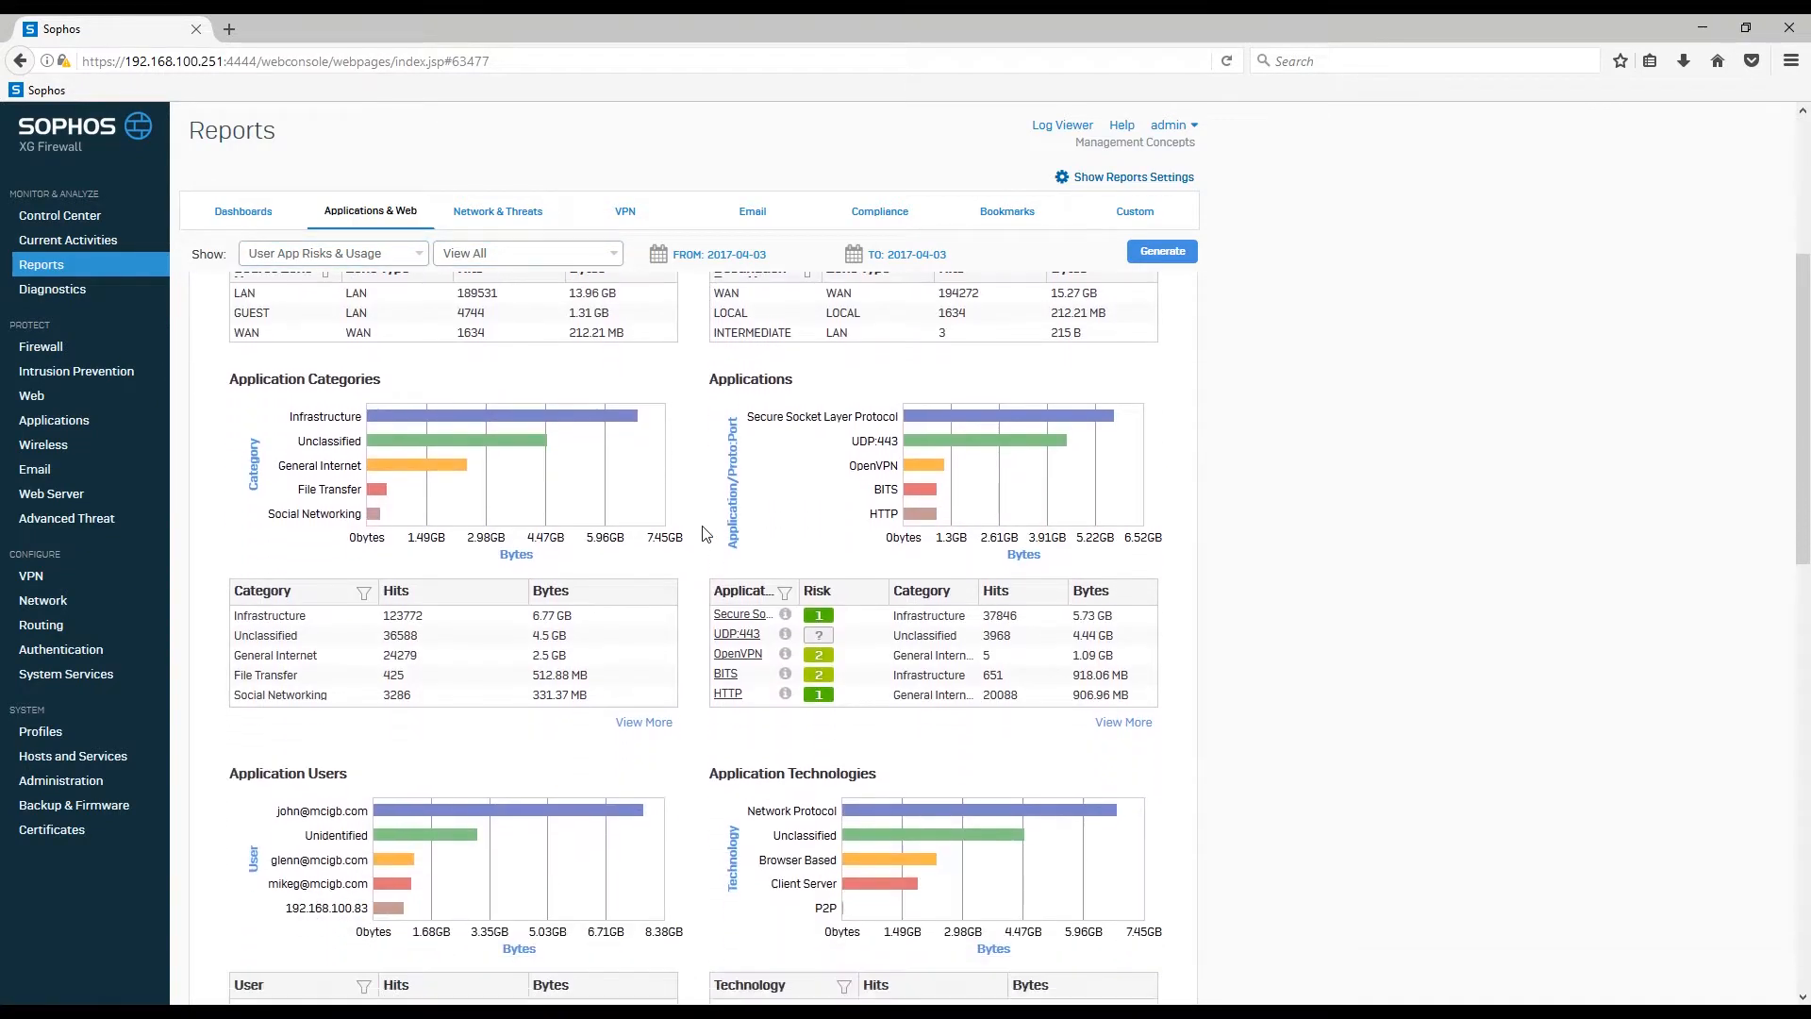
scroll(705, 533, "down", 6)
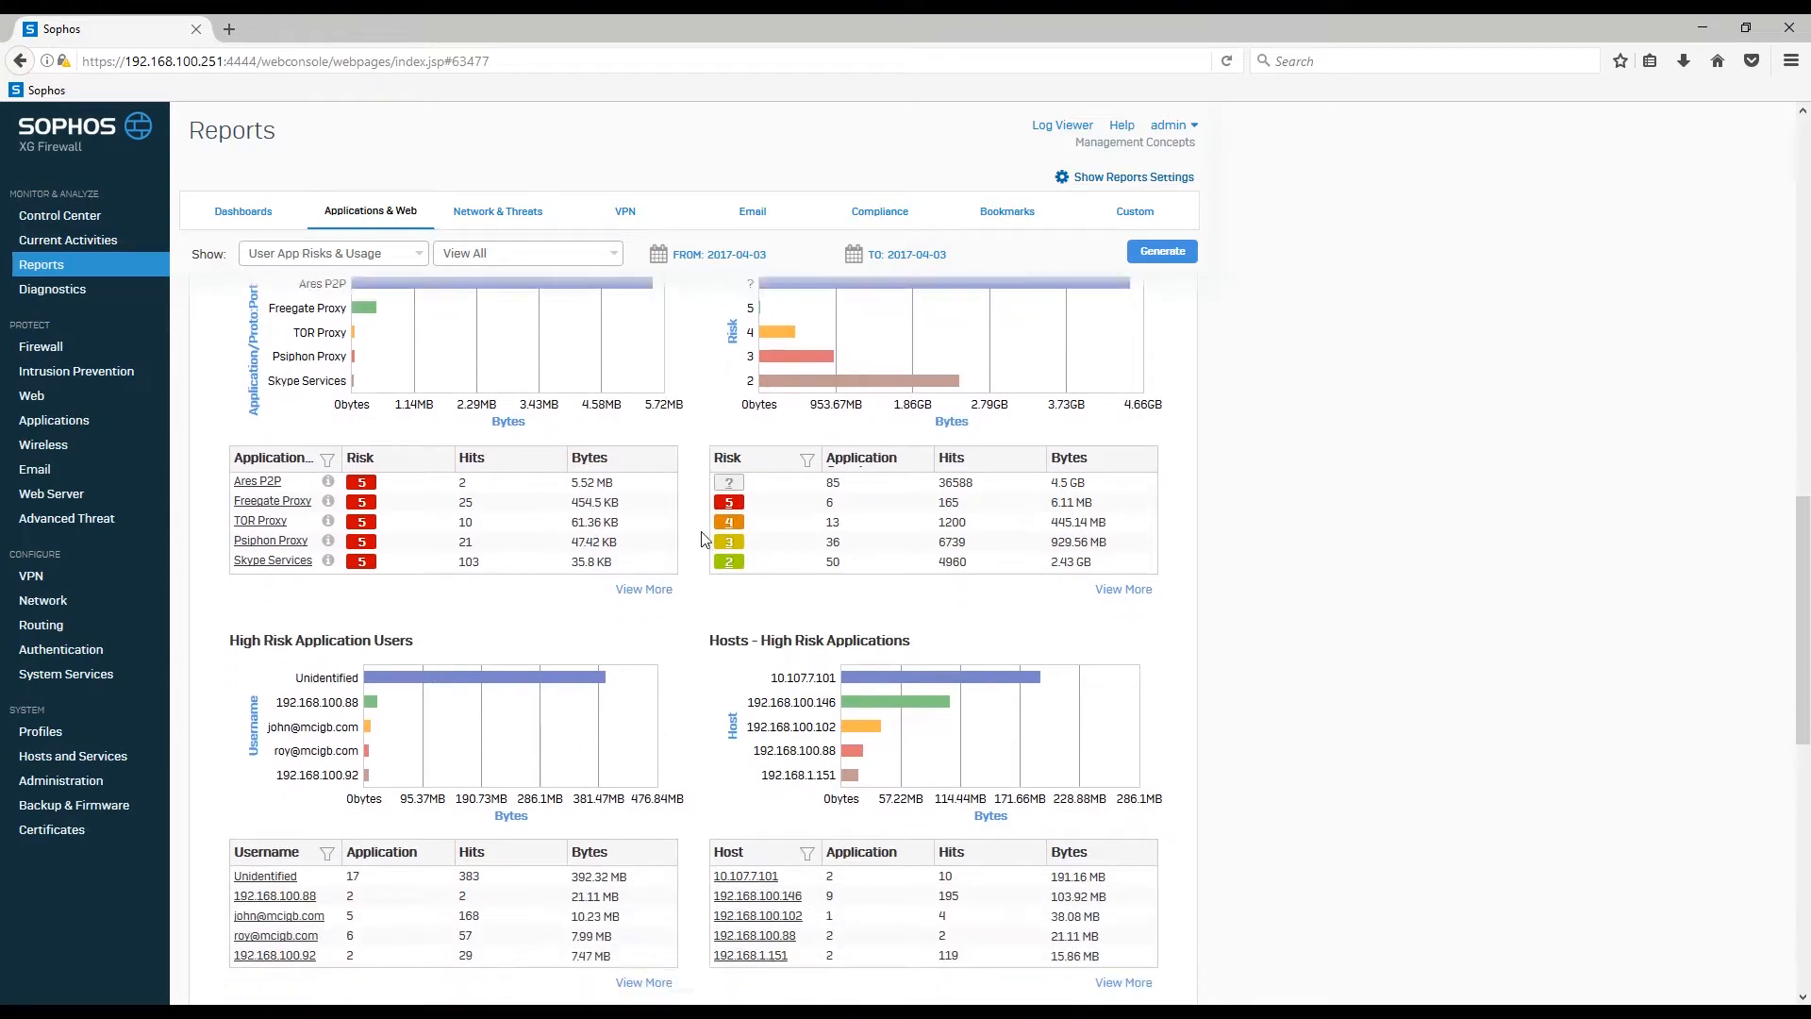
scroll(706, 539, "up", 8)
scroll(700, 539, "up", 7)
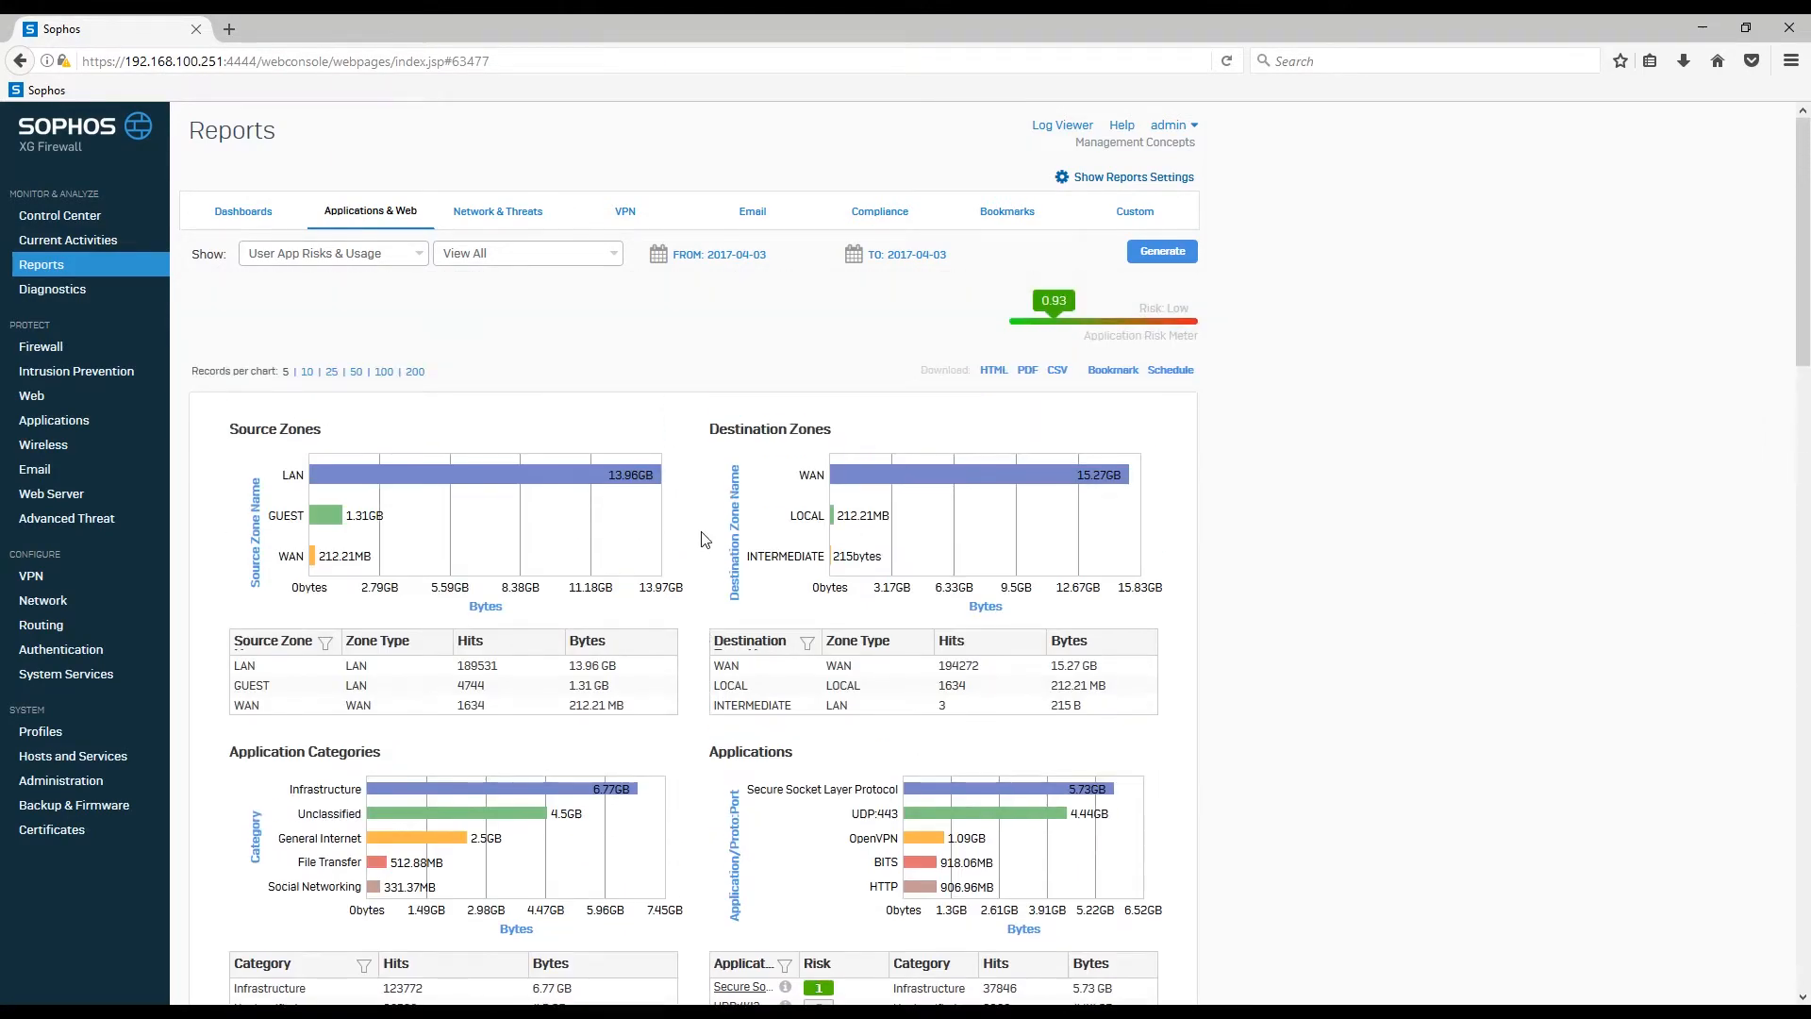
Step: Return to the full Traffic Dashboard under Dashboards, leaving the Show and View All lists unchanged
left_click(419, 257)
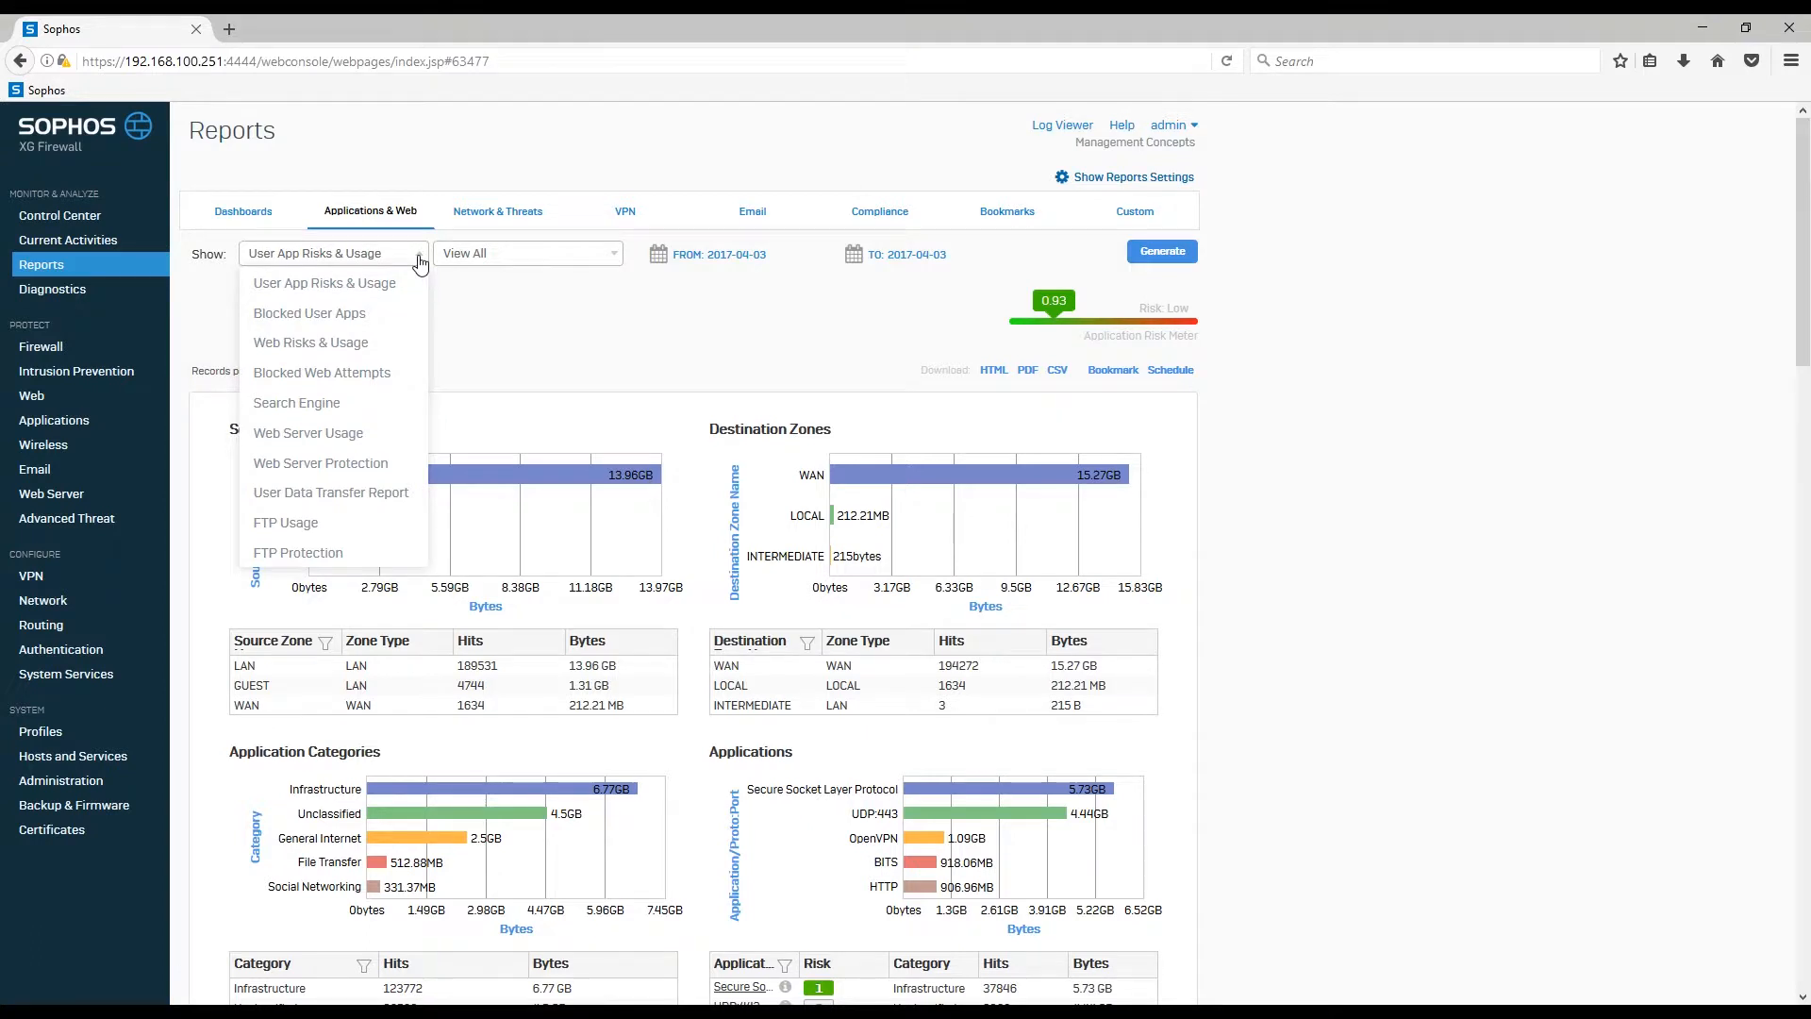
left_click(419, 256)
left_click(613, 256)
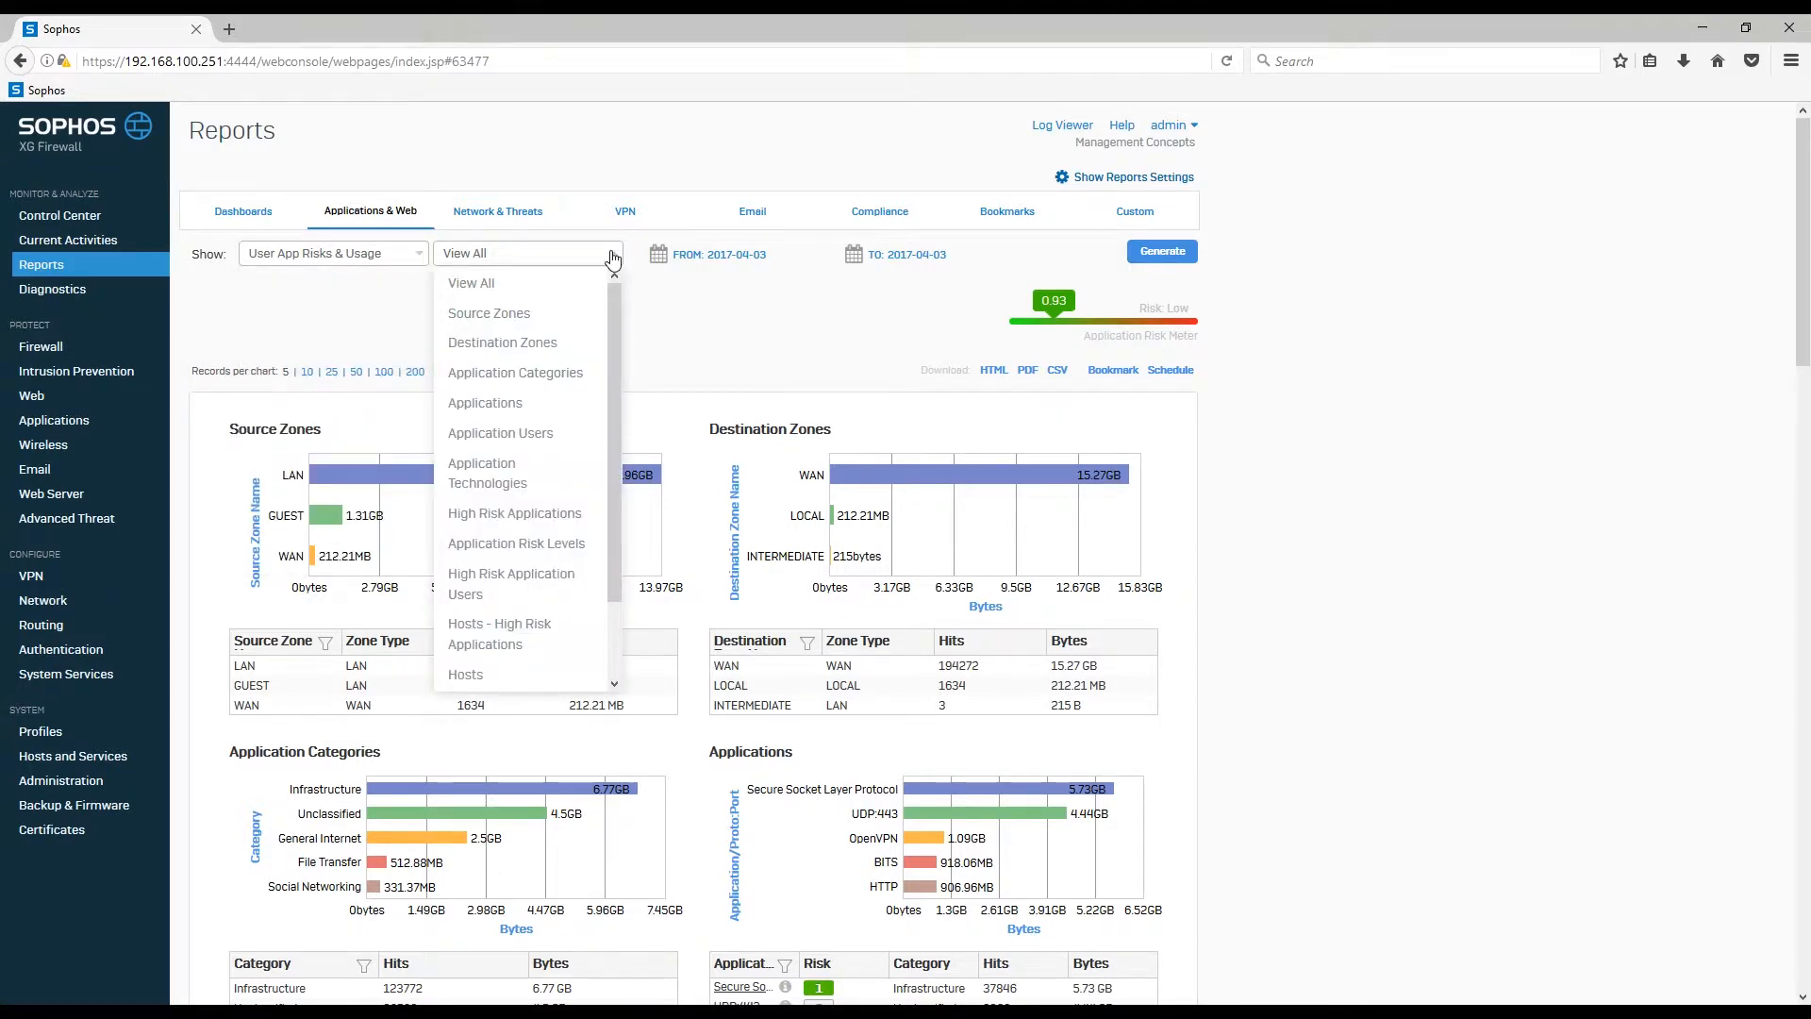
left_click(613, 256)
left_click(262, 223)
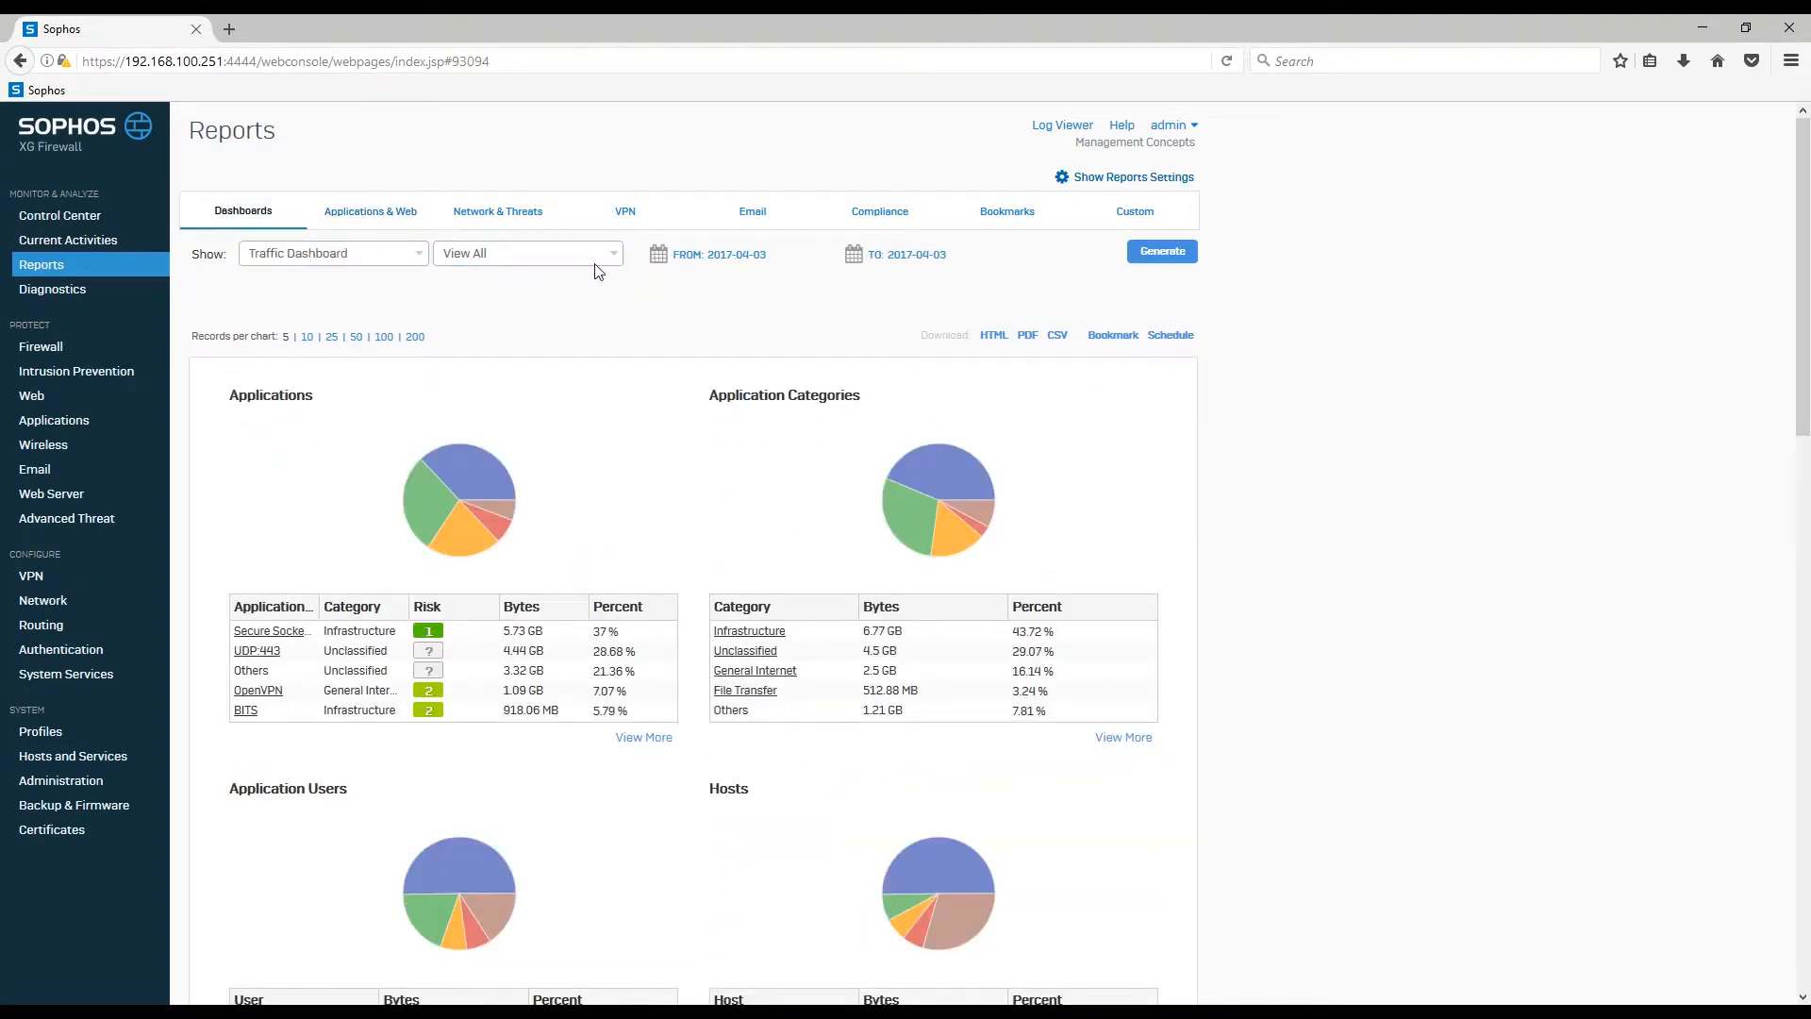
Step: Reload the Executive Report for 2017-04-03 and dismiss the loading notice
left_click(419, 269)
left_click(396, 336)
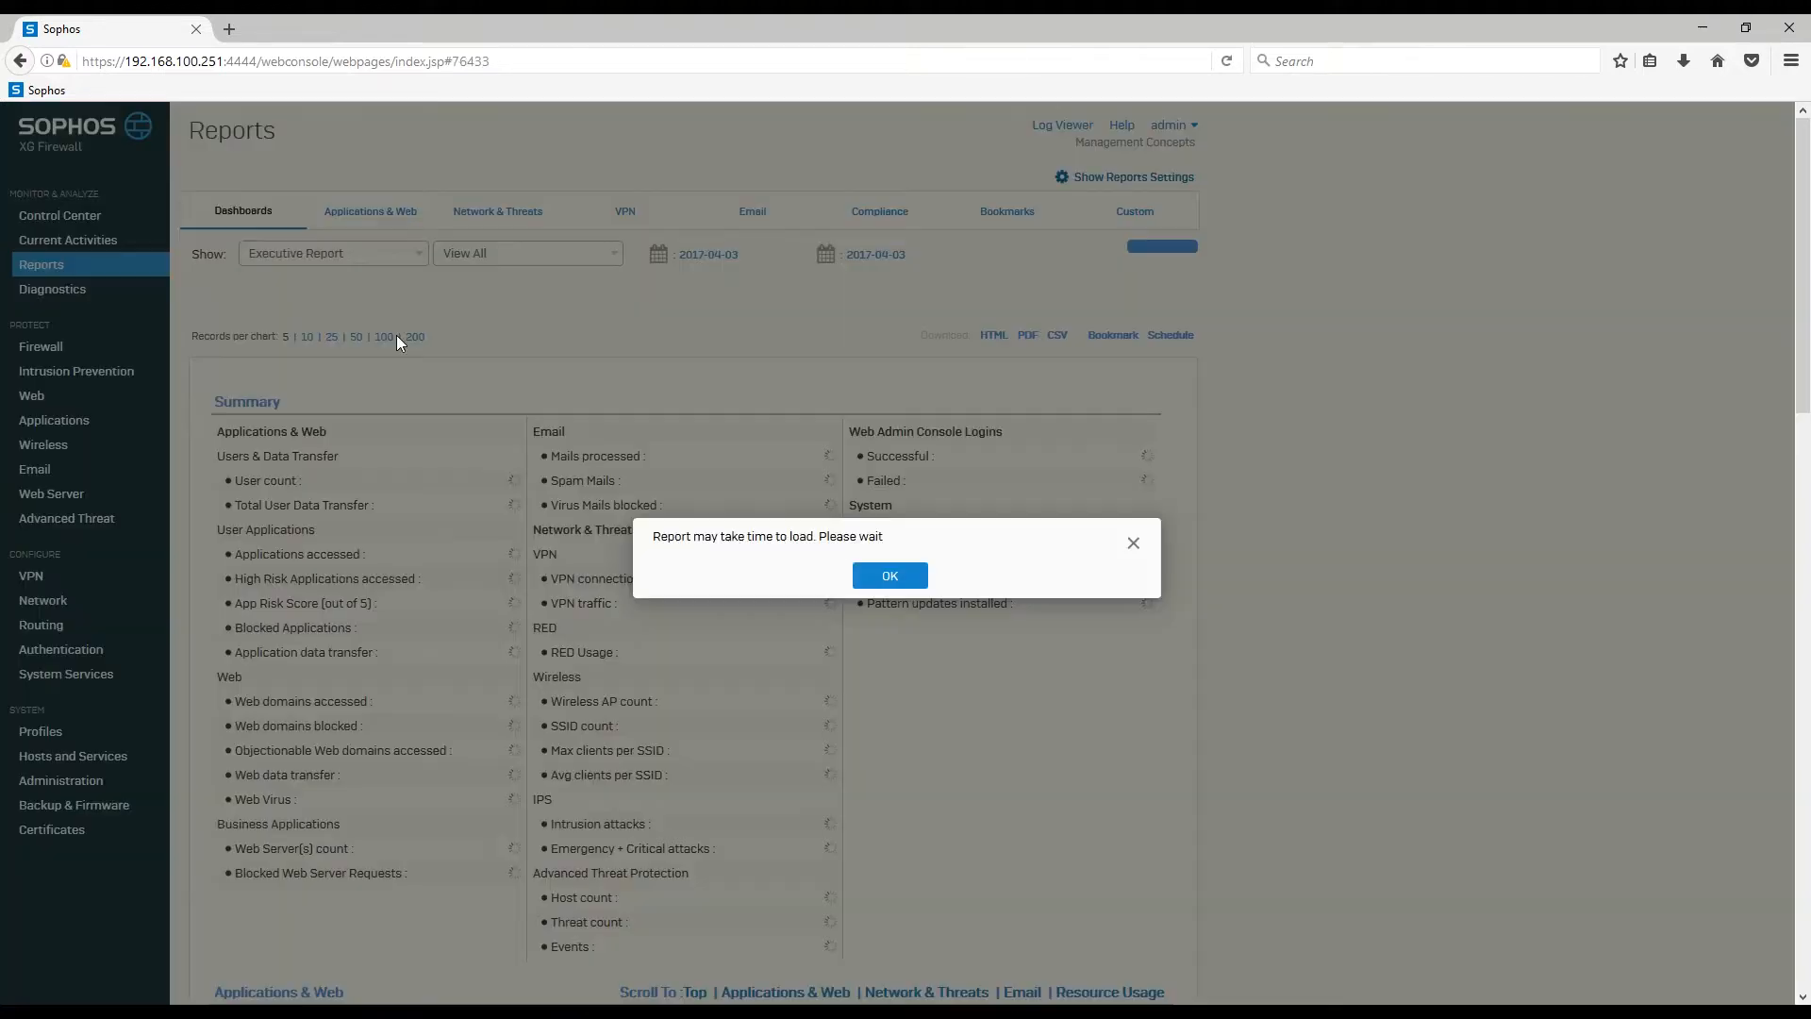
left_click(892, 575)
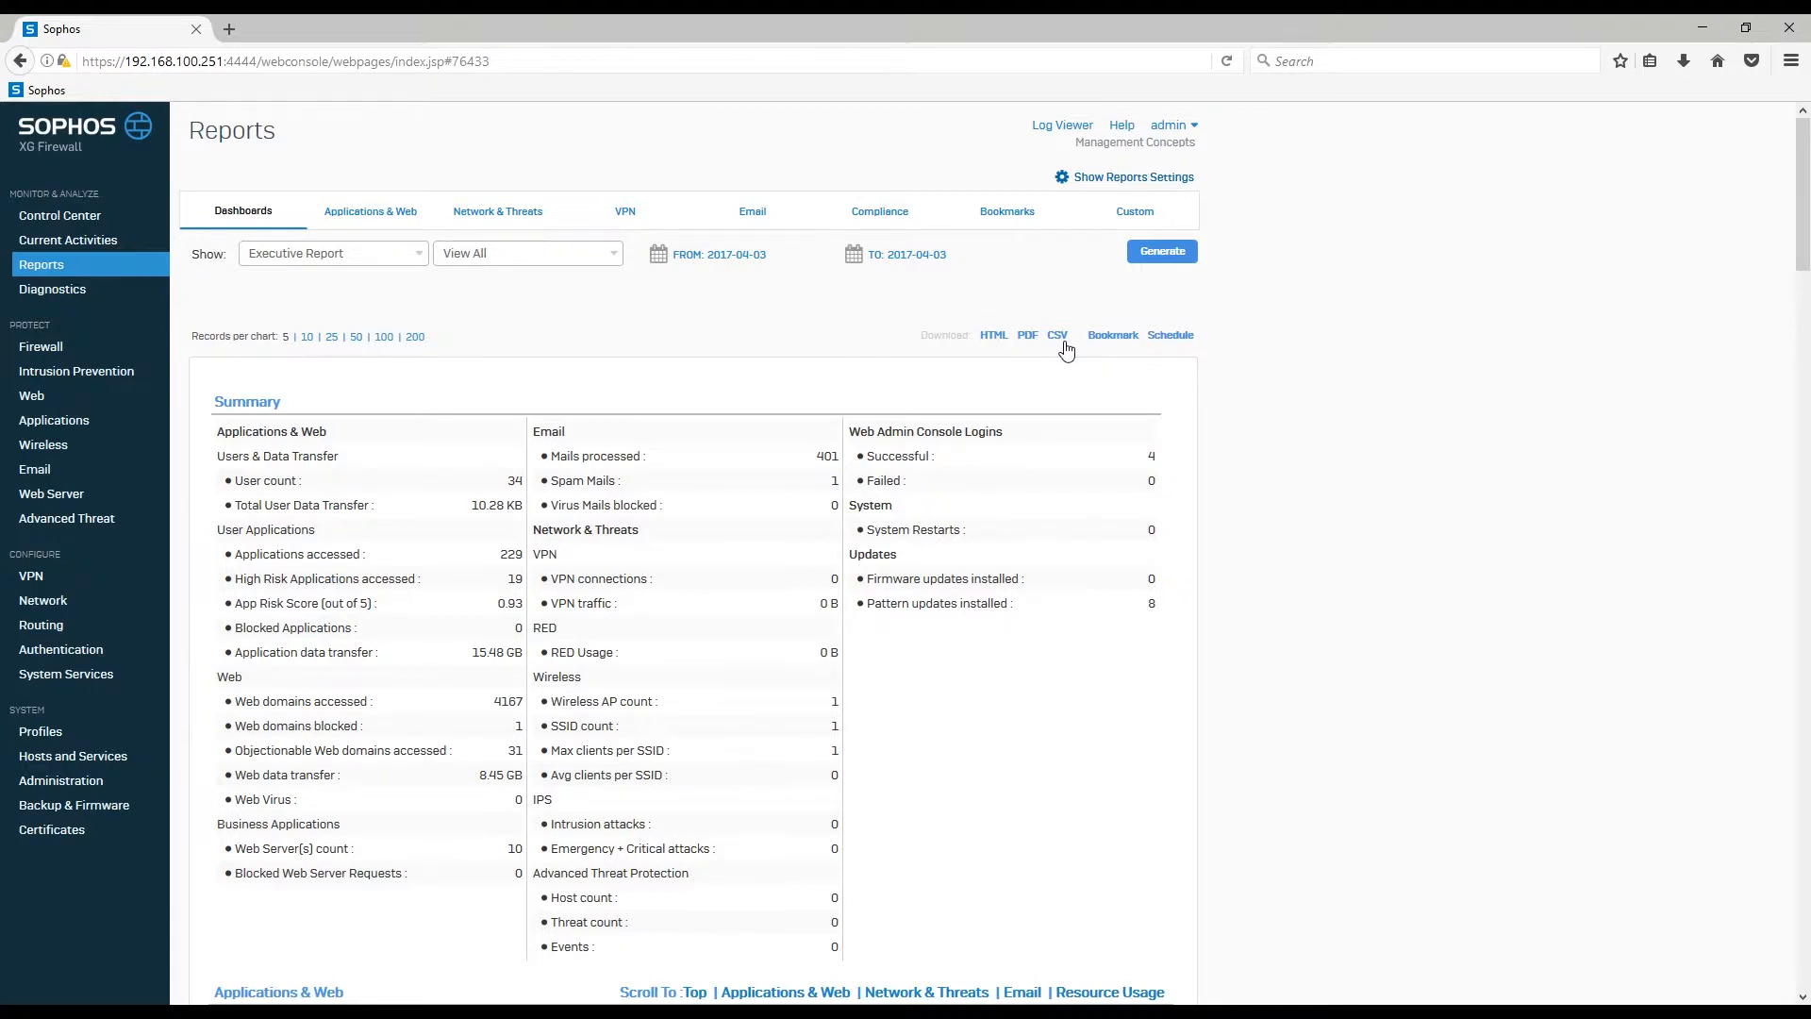
Step: Fill in an Executive Report schedule named Test to e-mail the recipient weekly, Monday at hour 22
left_click(1173, 336)
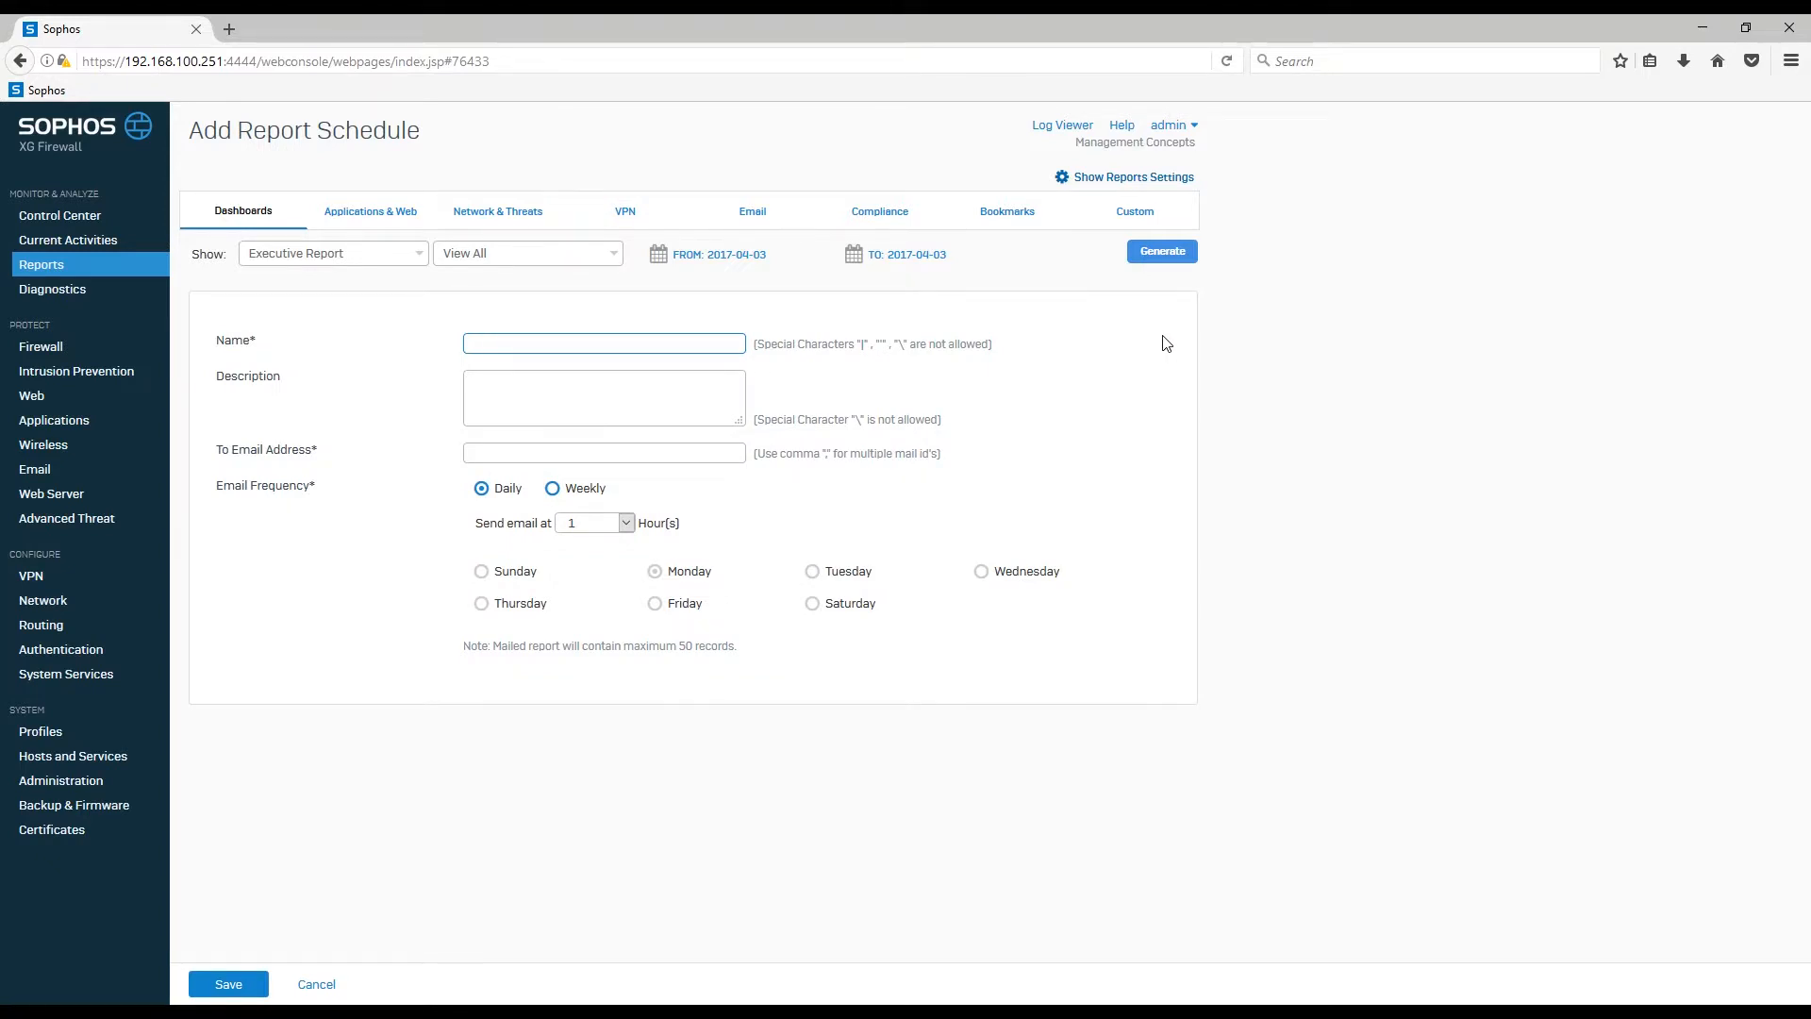
key("Tab")
key("Tab")
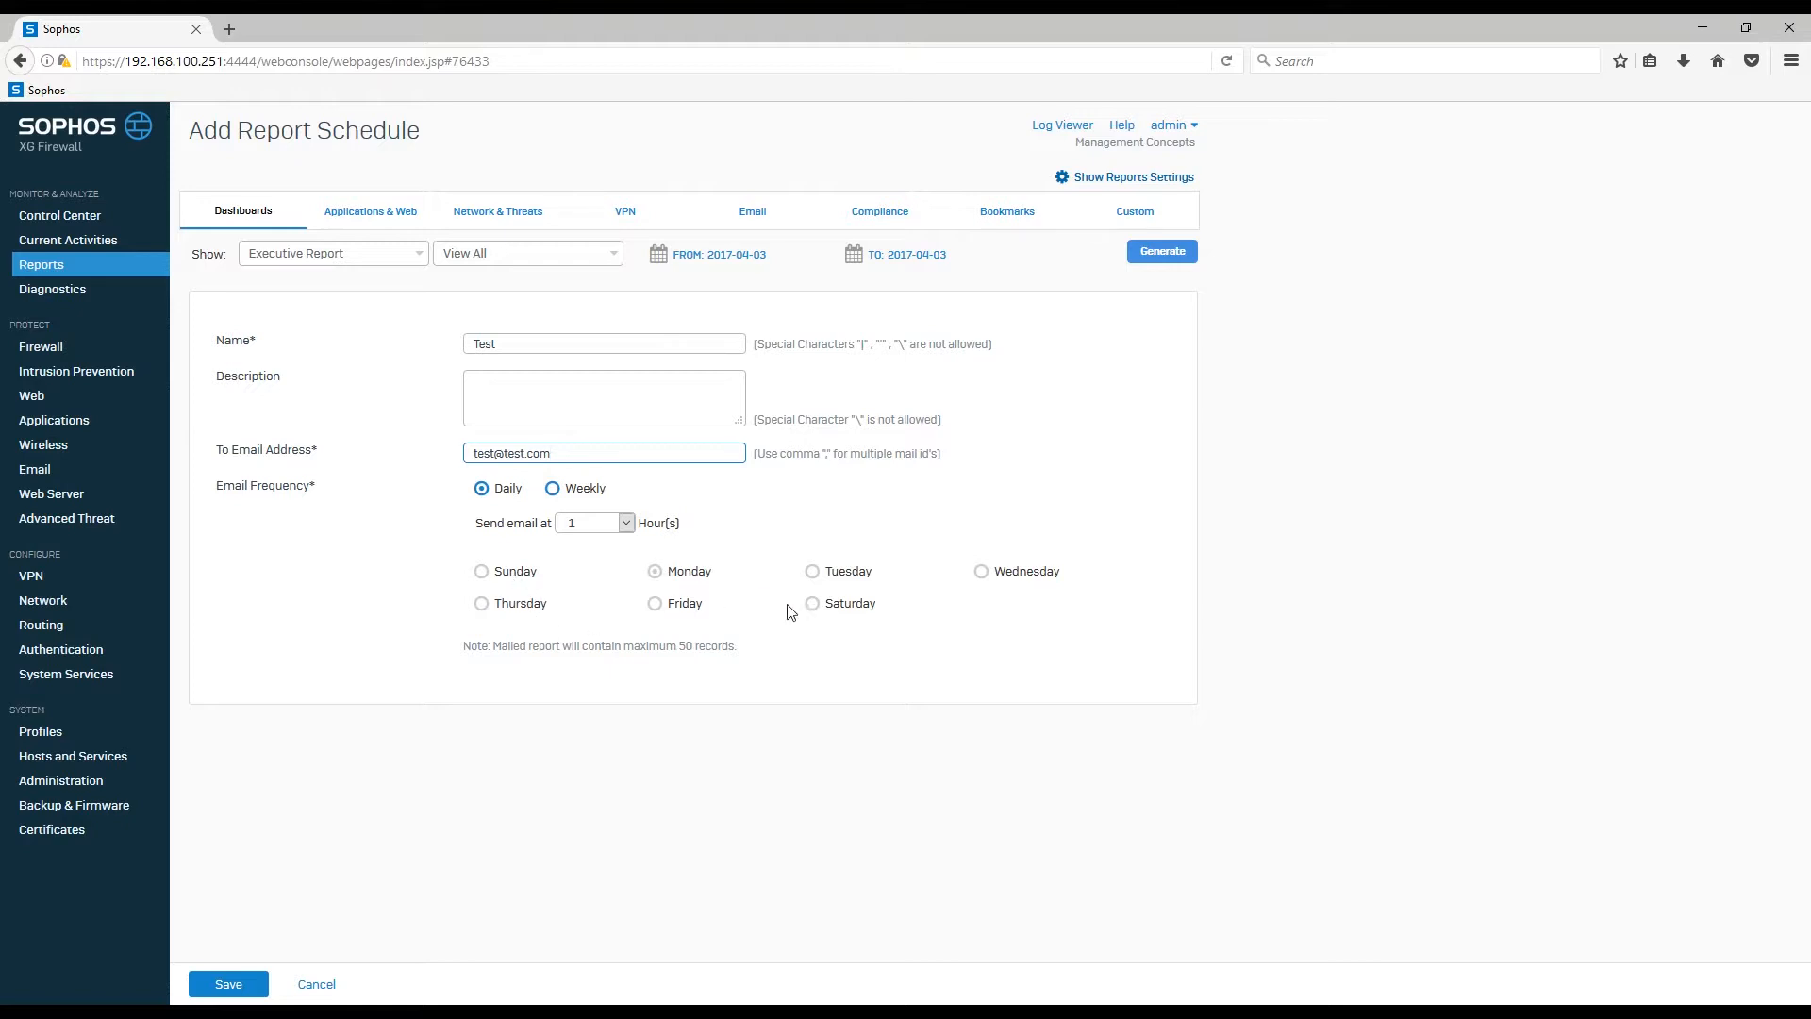
left_click(575, 495)
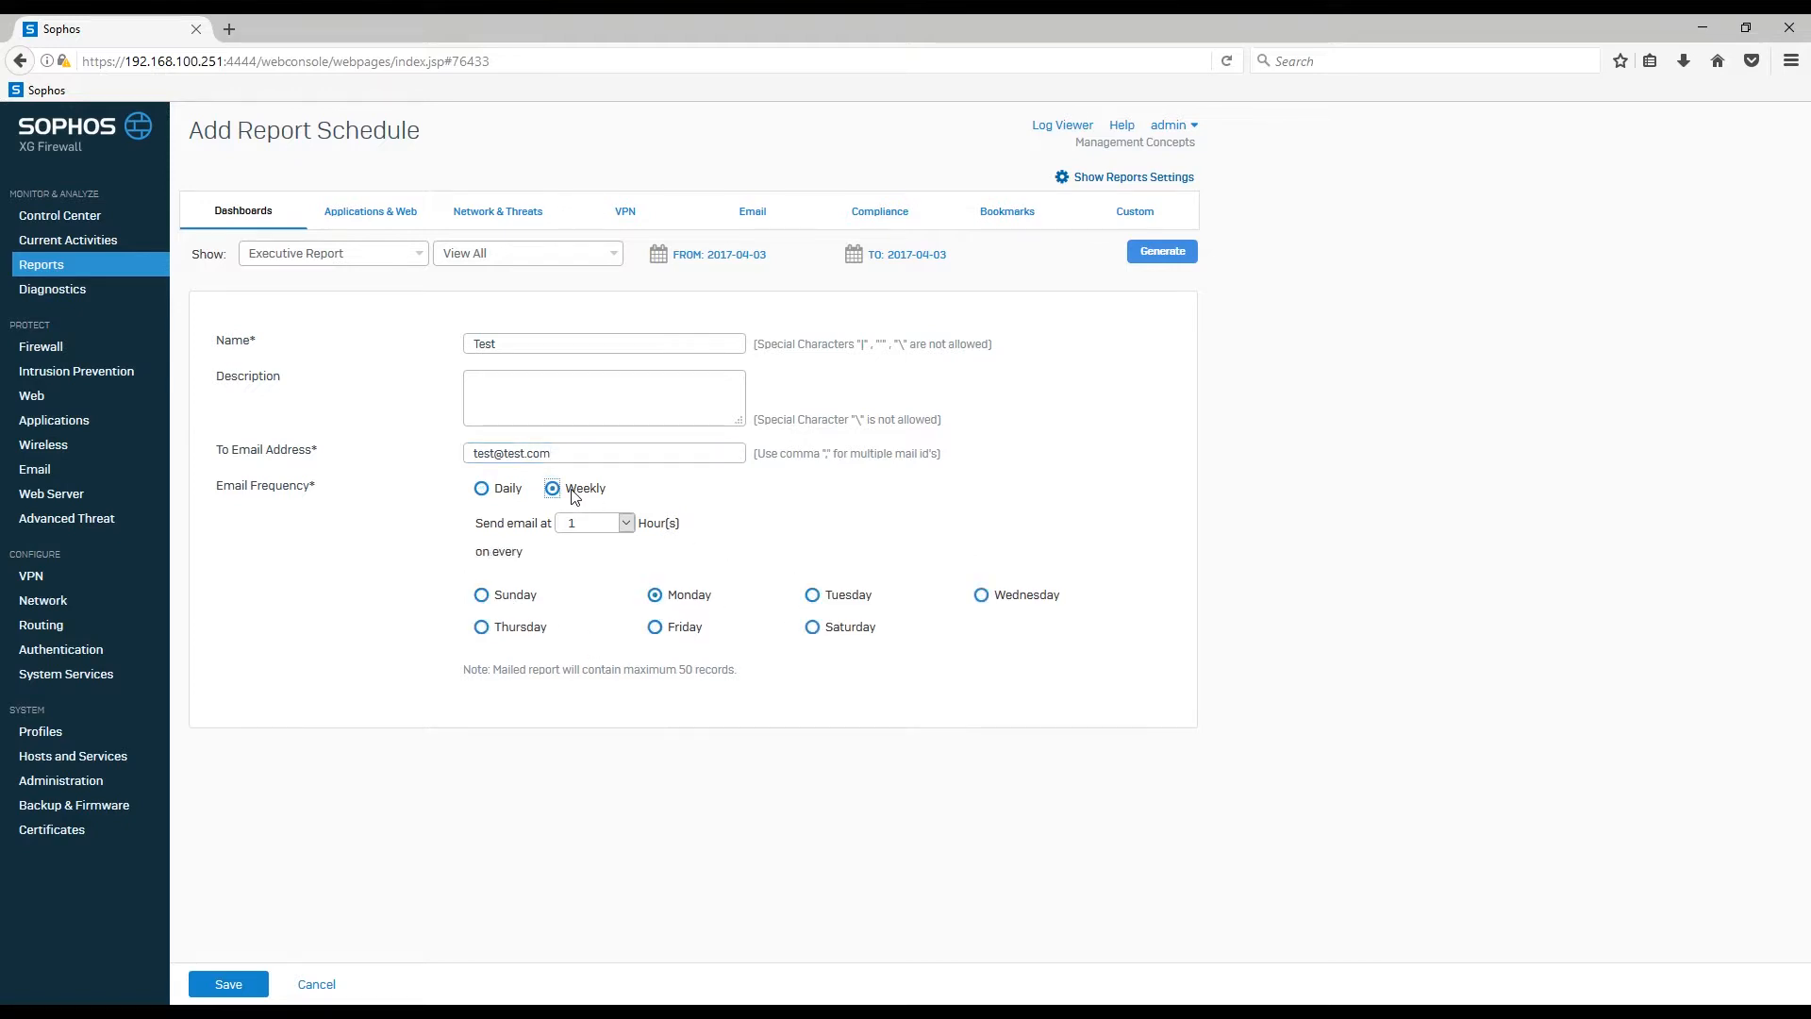
left_click(625, 523)
scroll(629, 623, "down", 2)
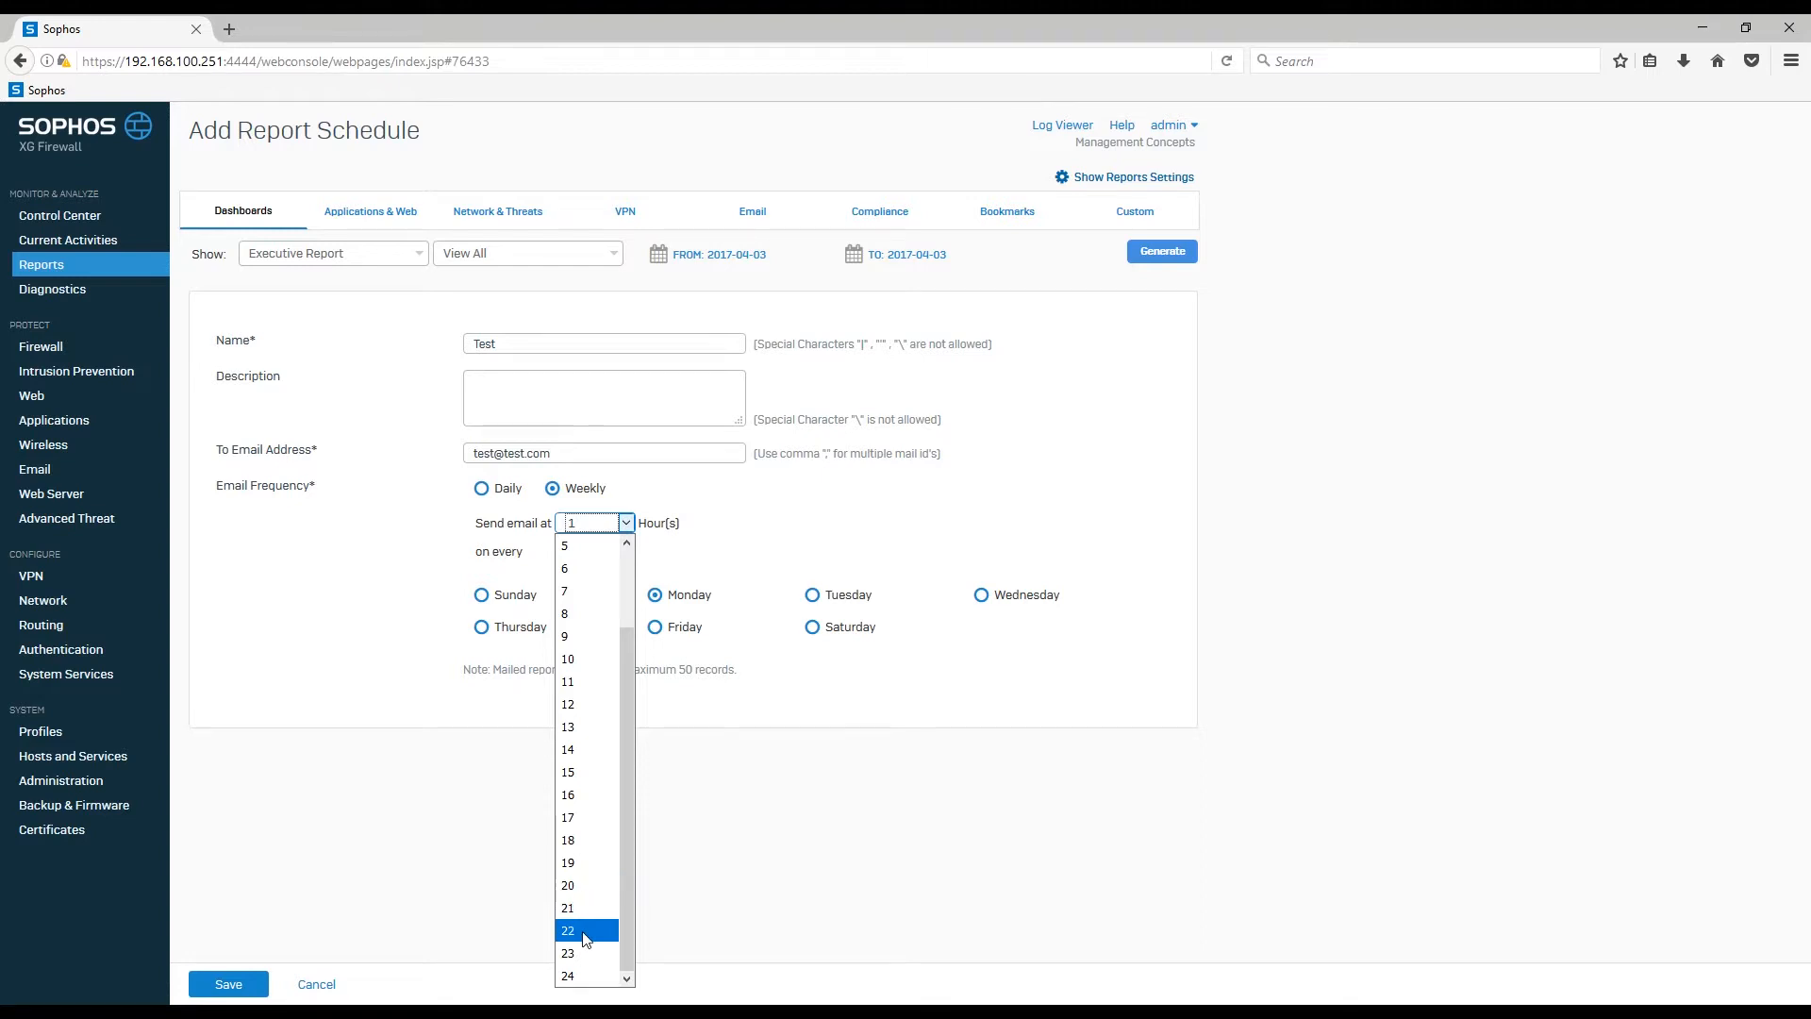
left_click(585, 933)
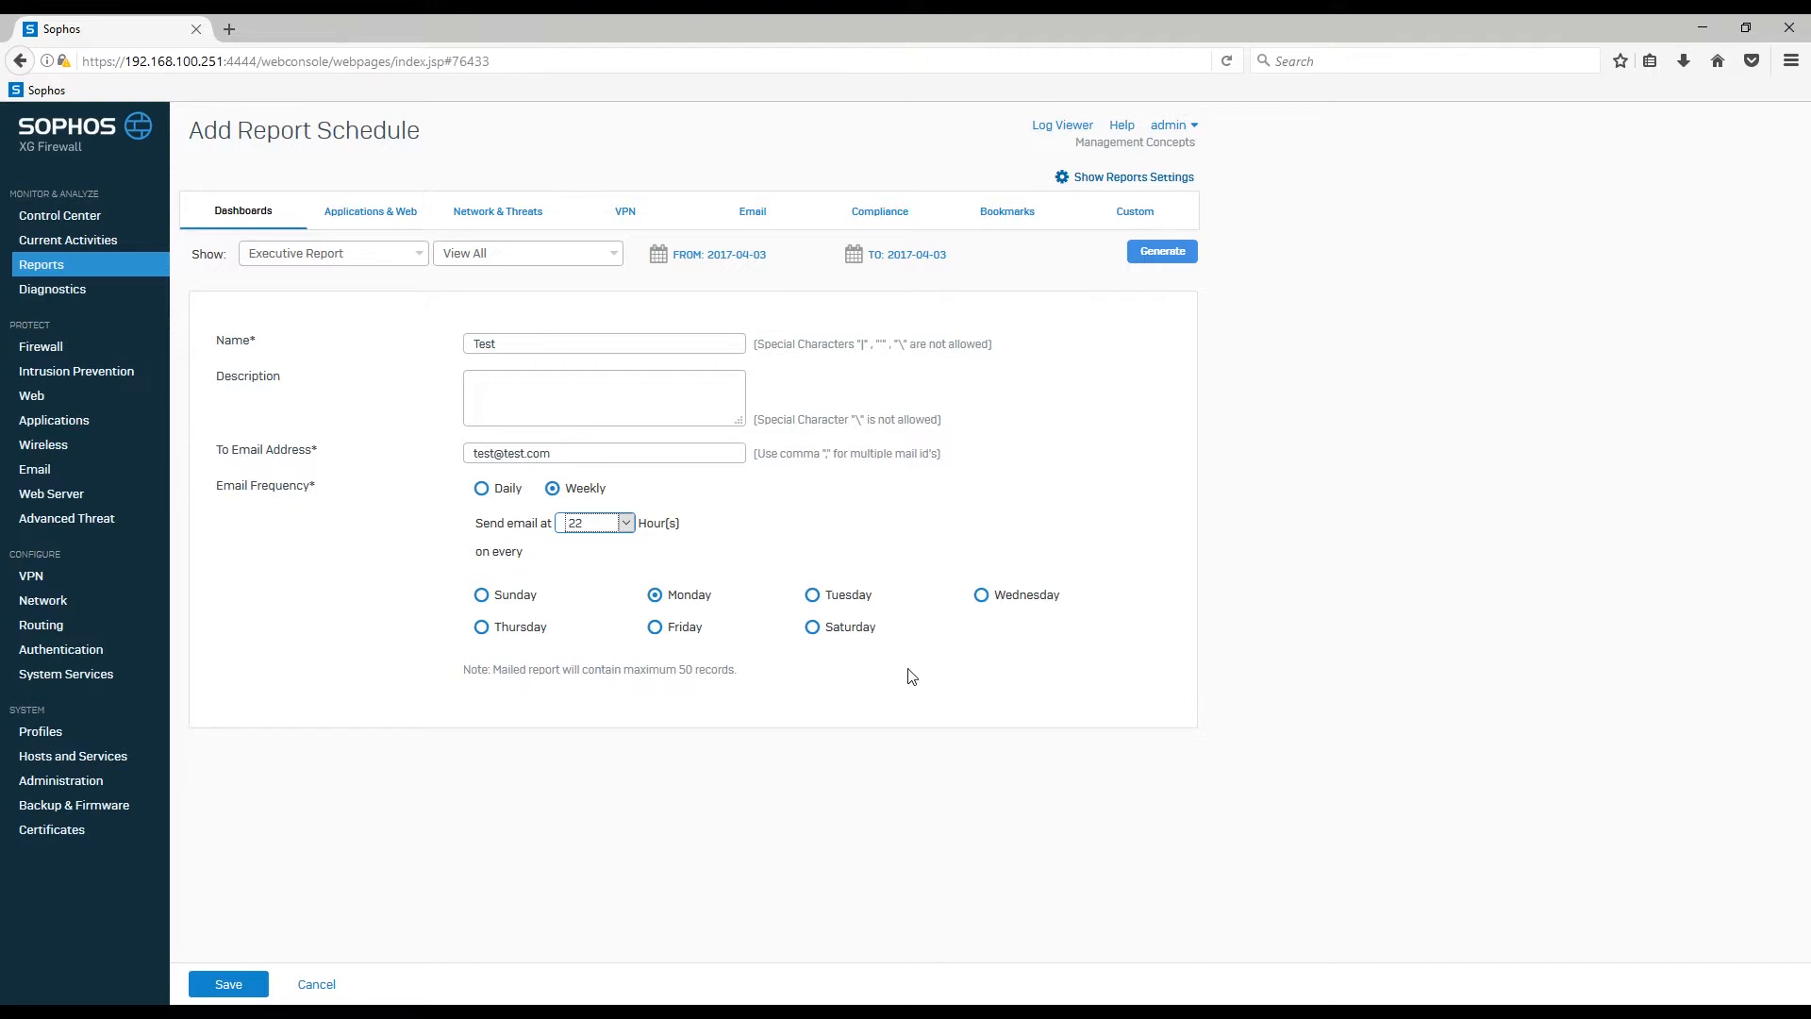
Step: Save the Test schedule and bring up the Reports Settings
left_click(228, 984)
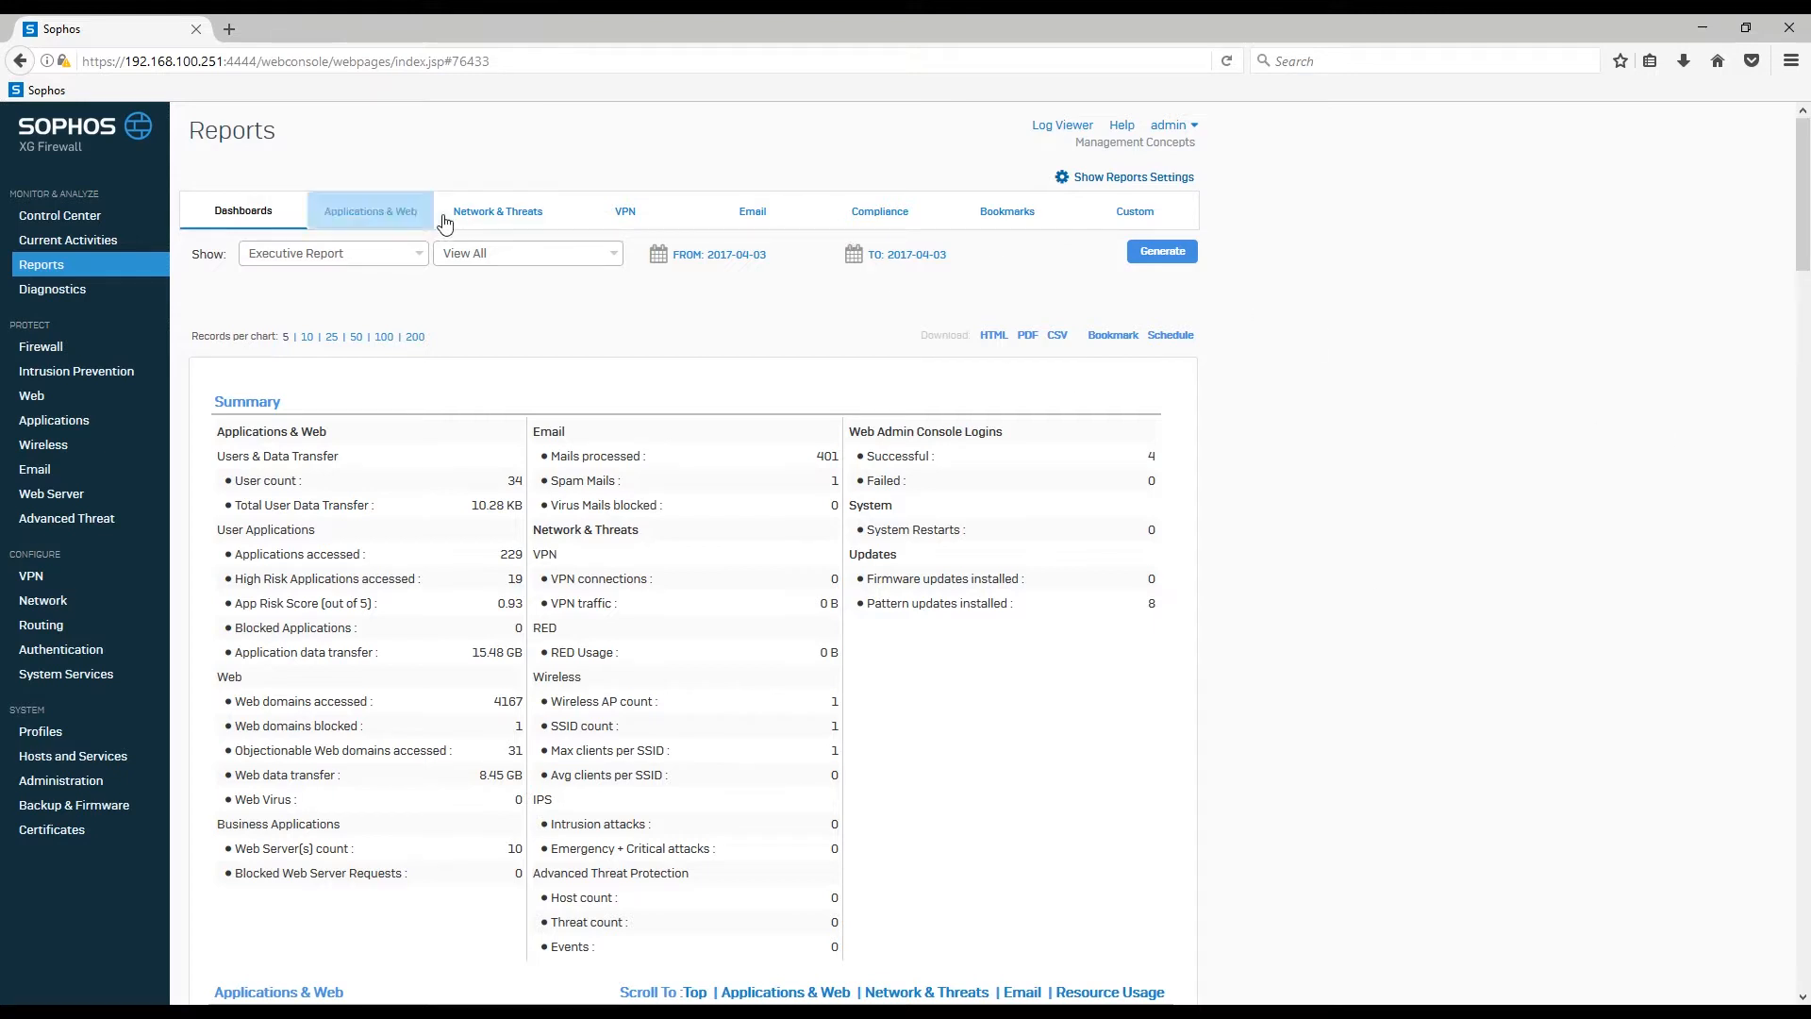
left_click(1146, 179)
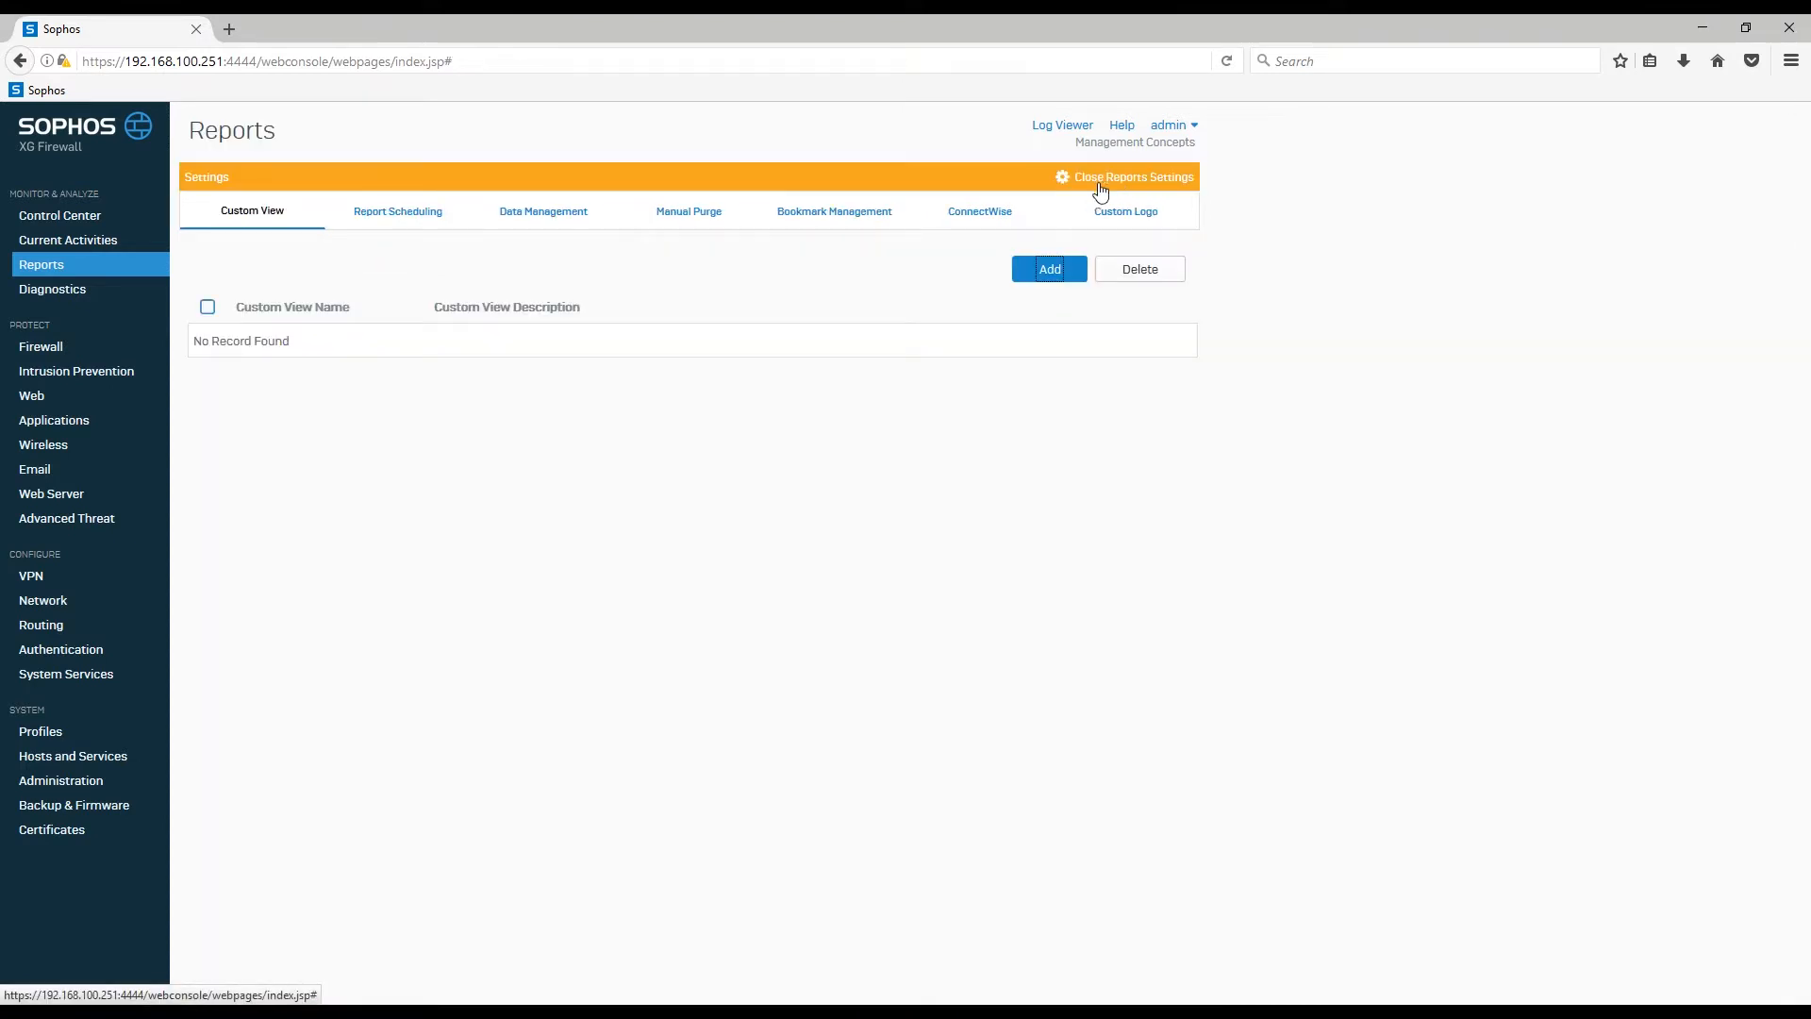
Step: Review the Test report schedule without changes, select it, and close Reports Settings
left_click(398, 227)
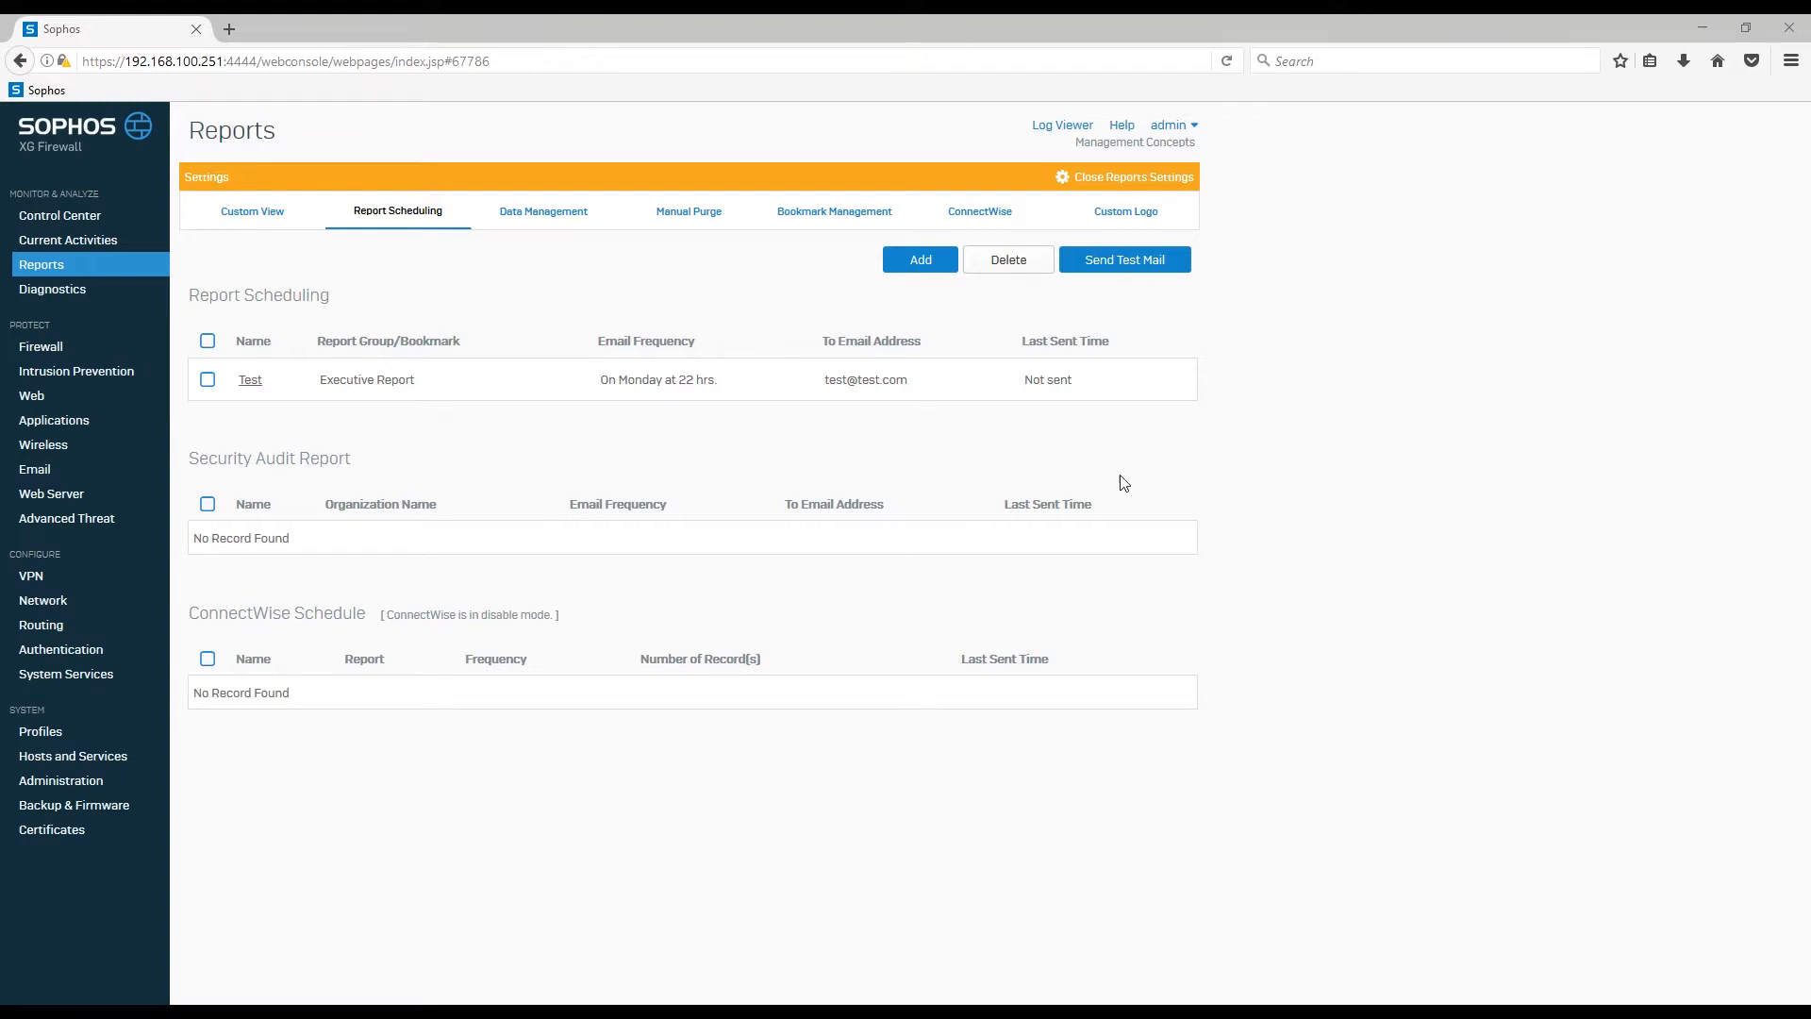
left_click(253, 388)
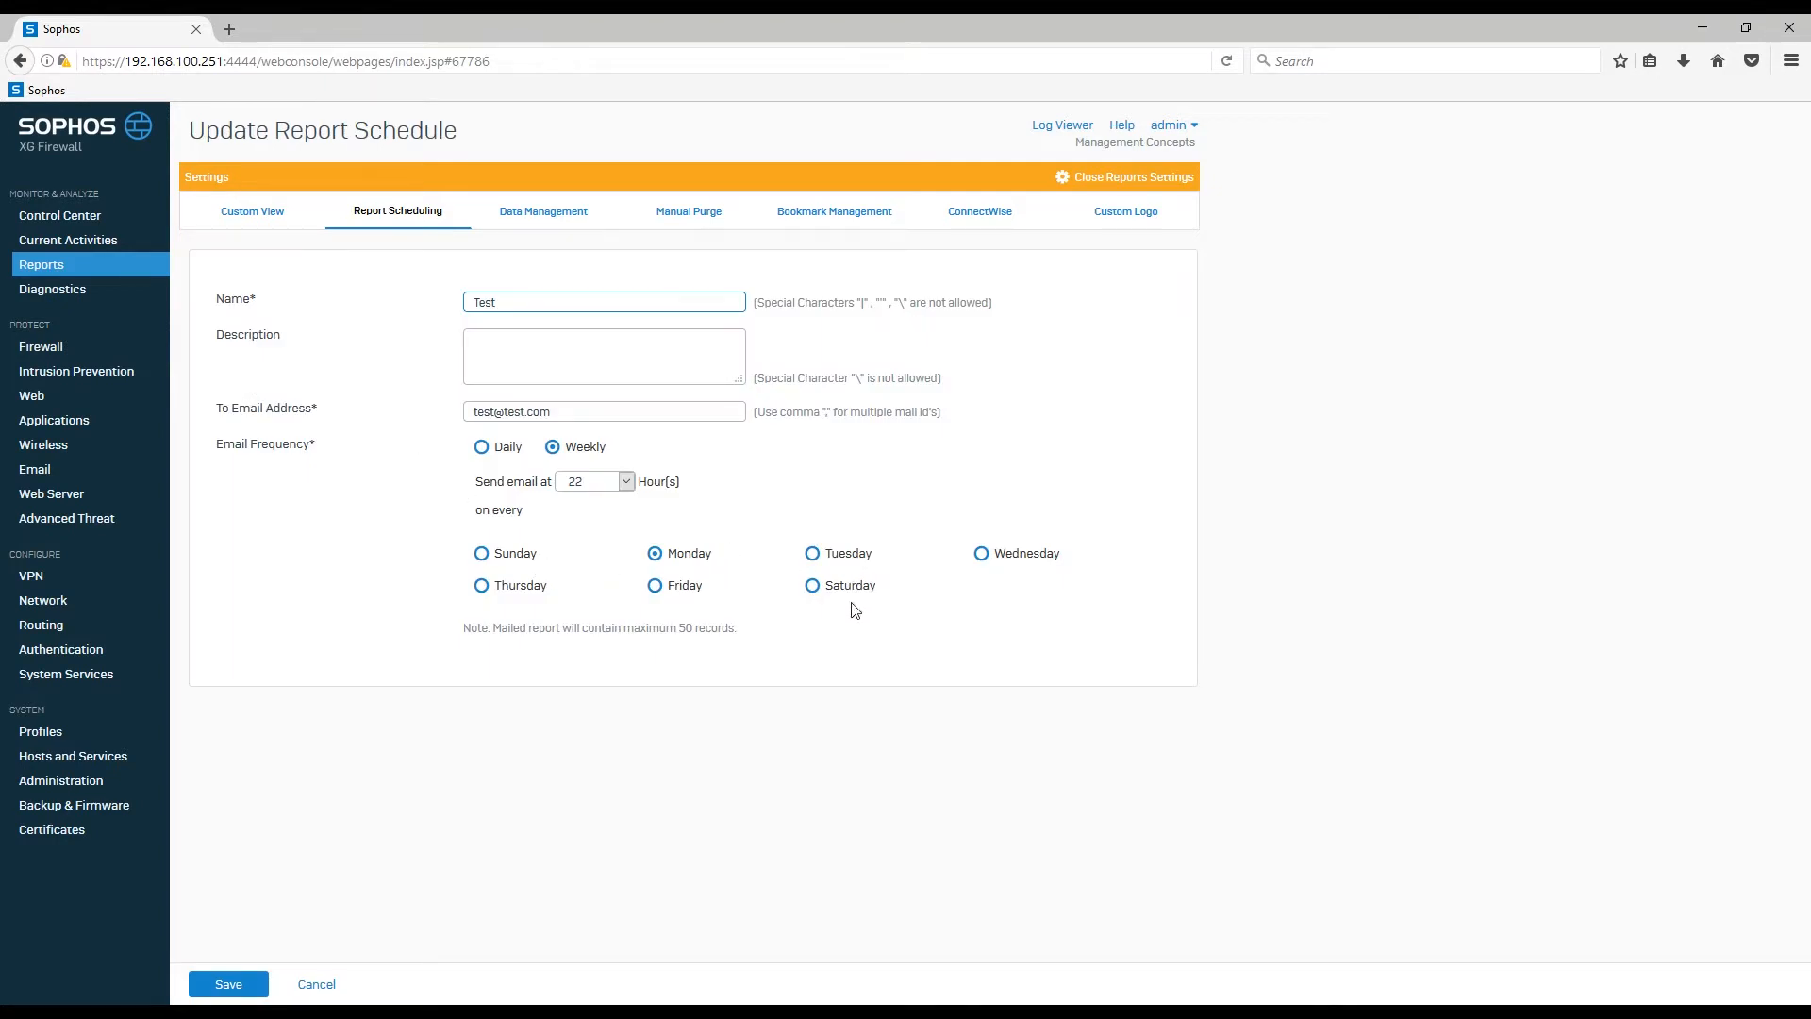
left_click(317, 983)
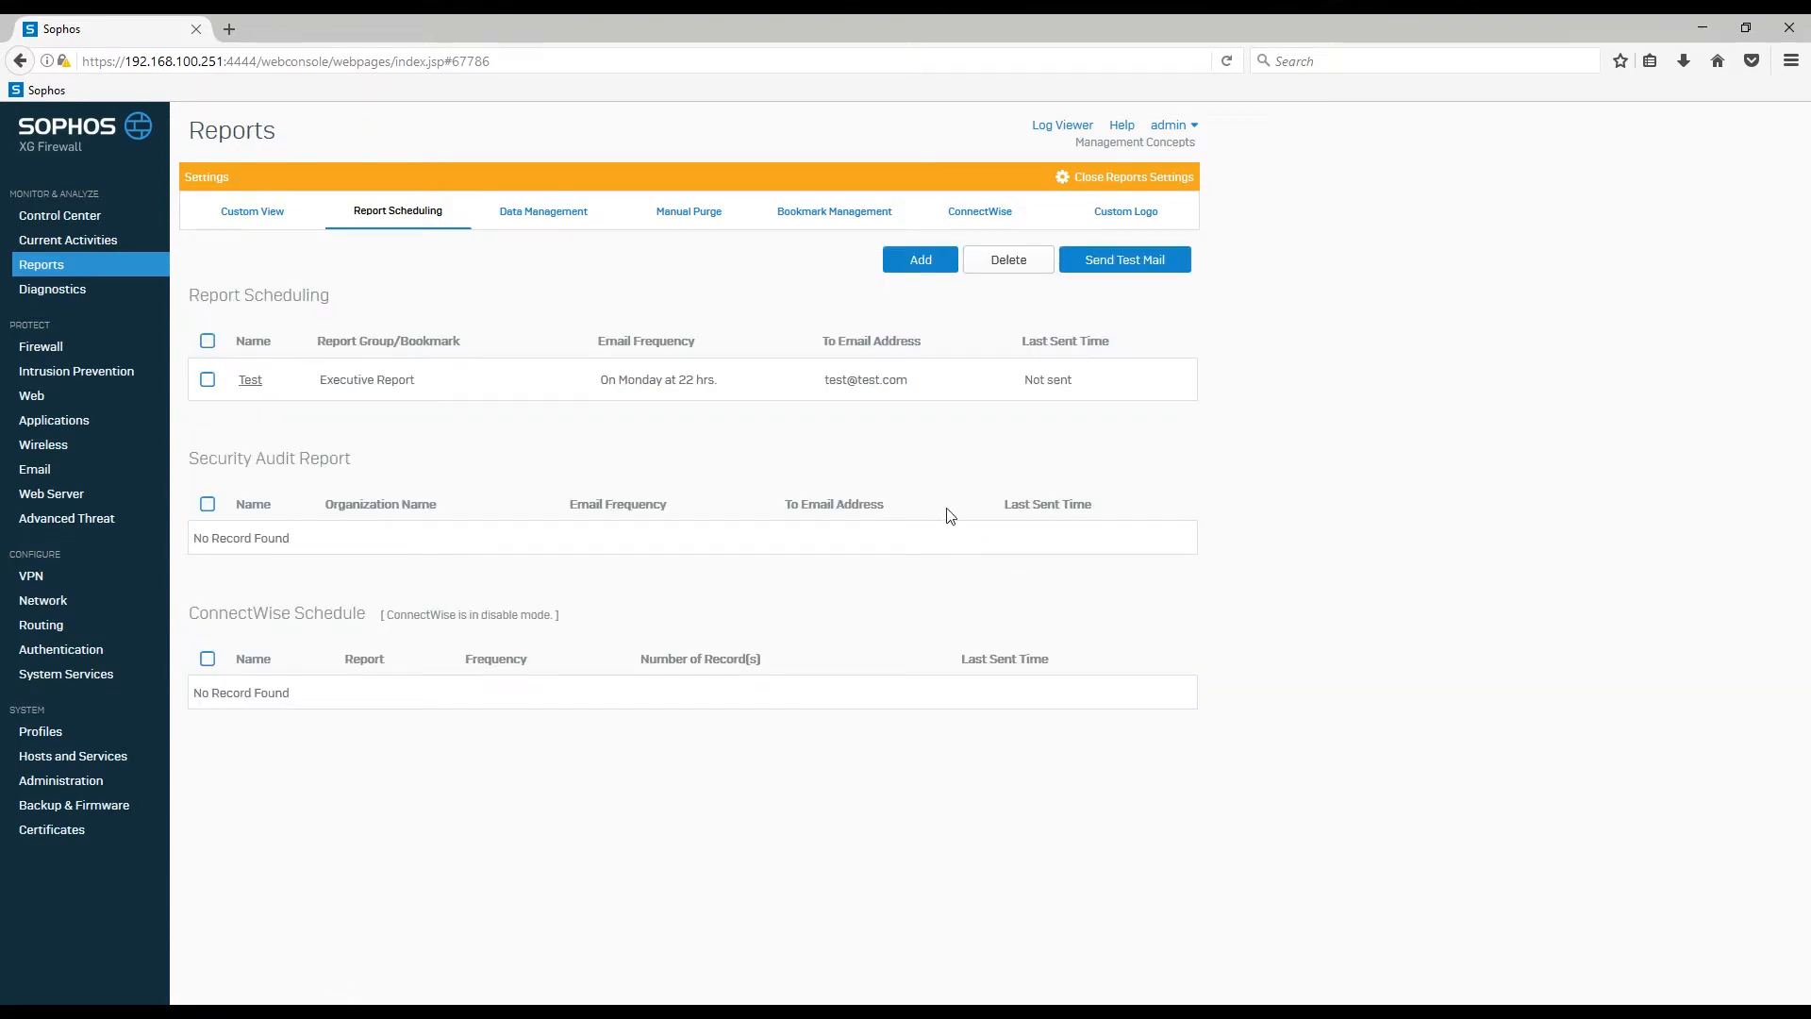
left_click(209, 380)
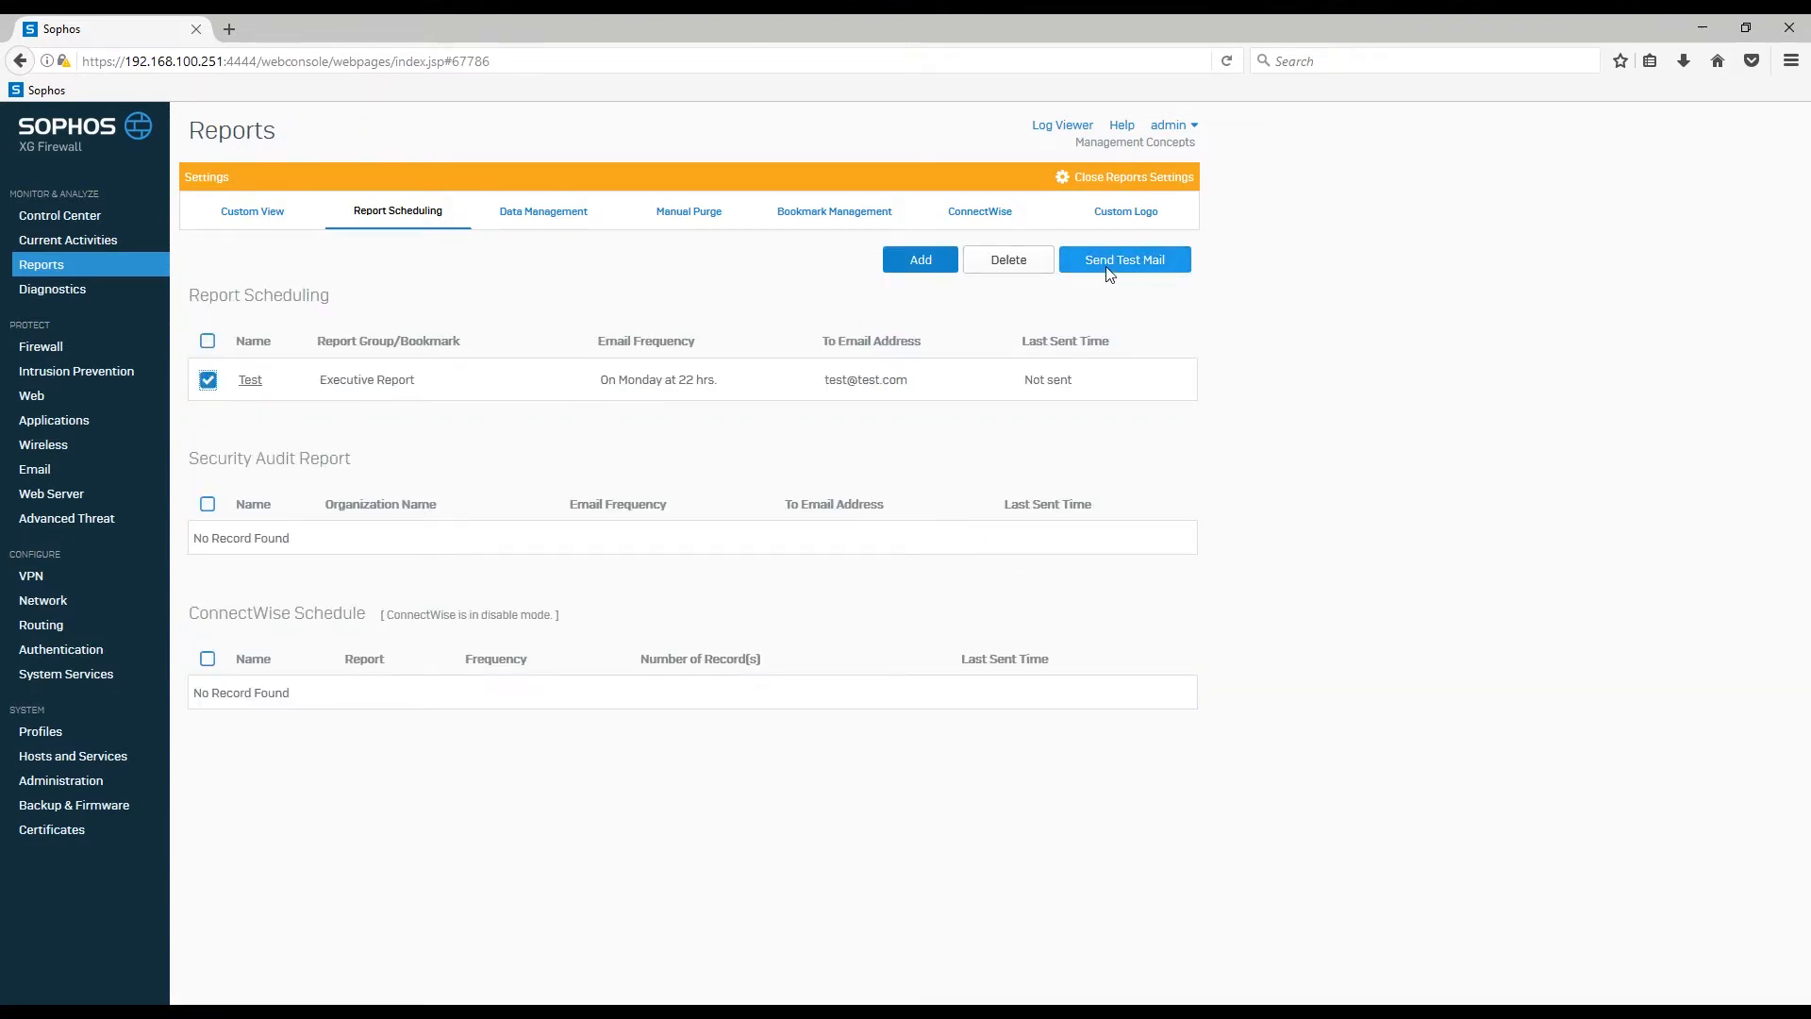
left_click(1090, 182)
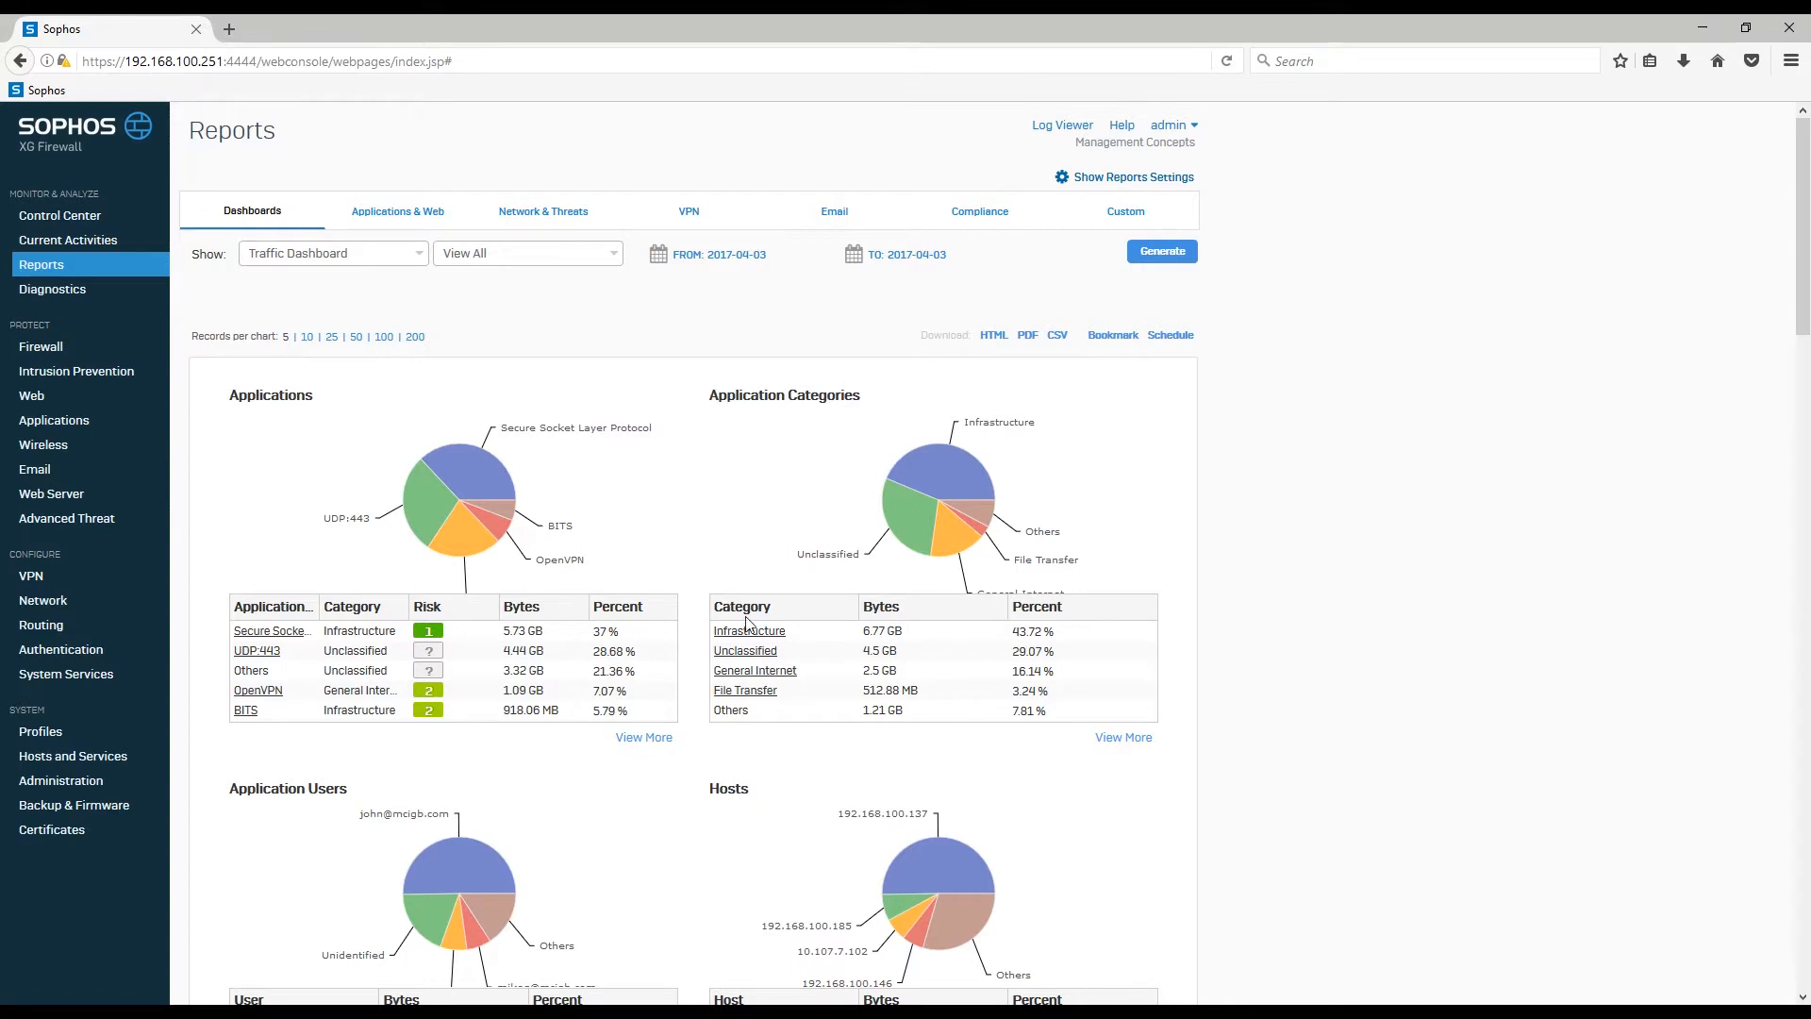
Step: Save the File Transfer-filtered traffic report as bookmark 'Test' and view it under Bookmarks
left_click(747, 696)
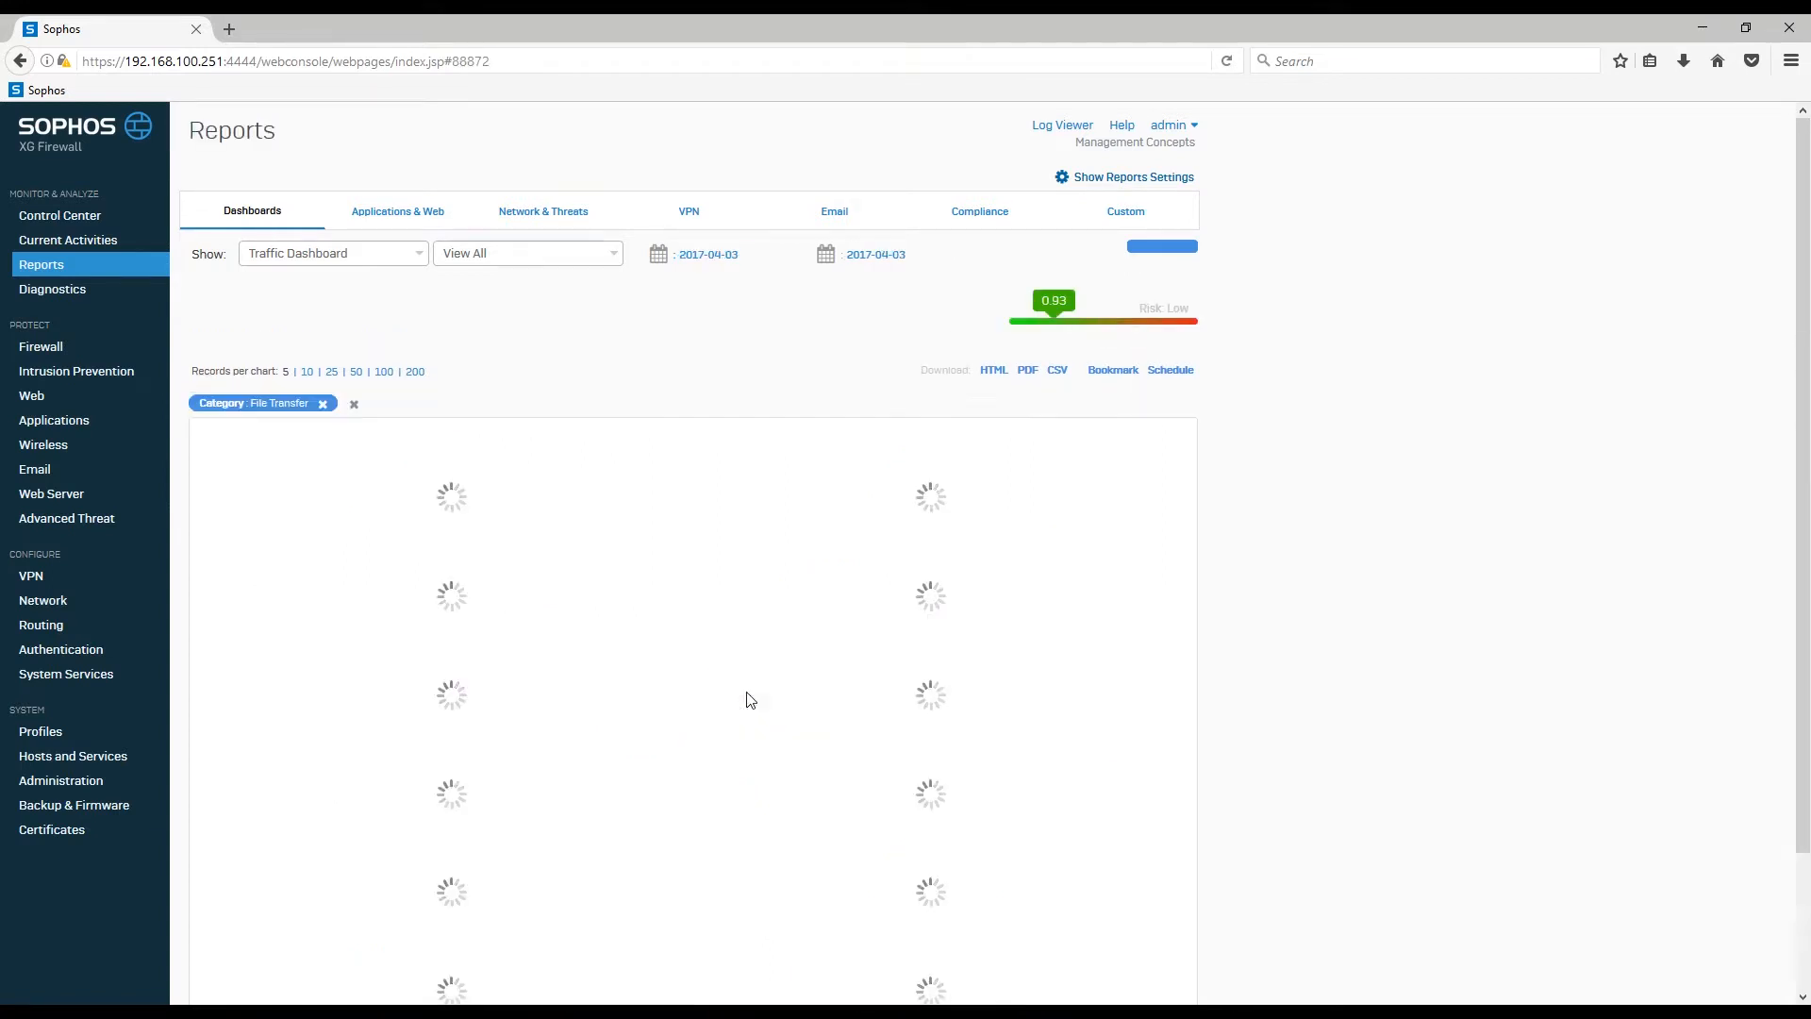
left_click(1114, 371)
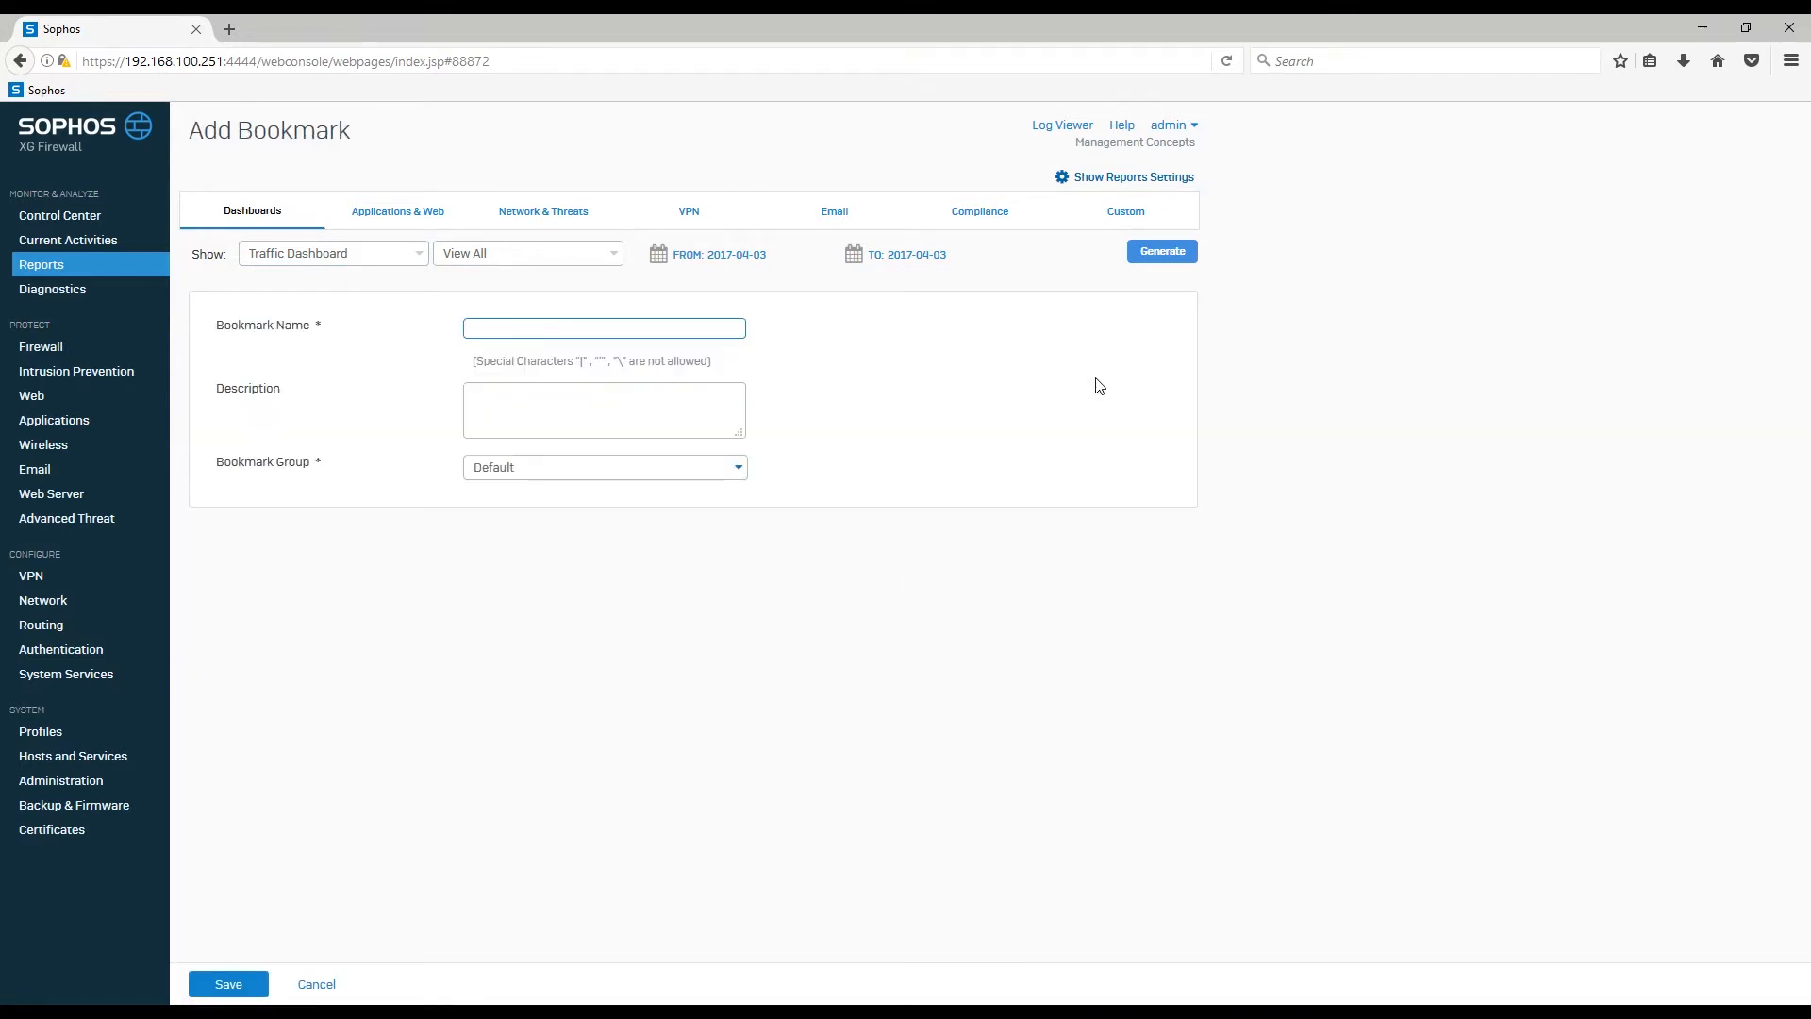
left_click(228, 983)
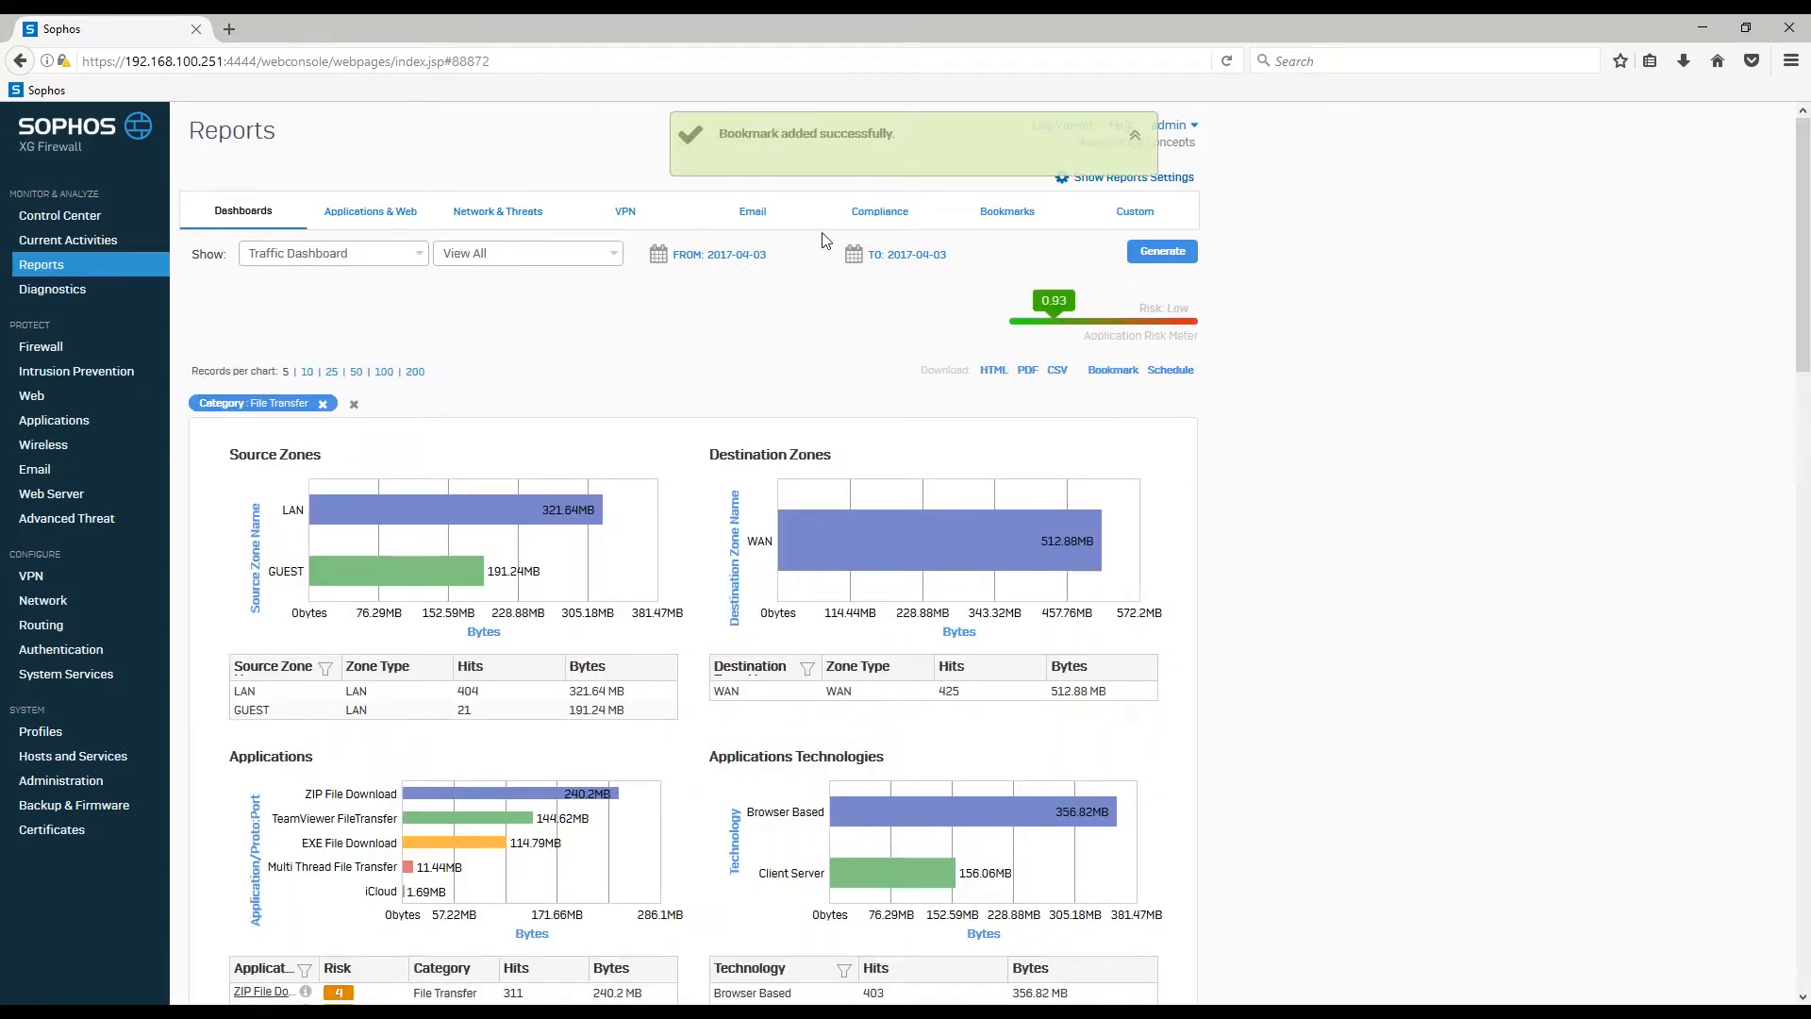
left_click(989, 218)
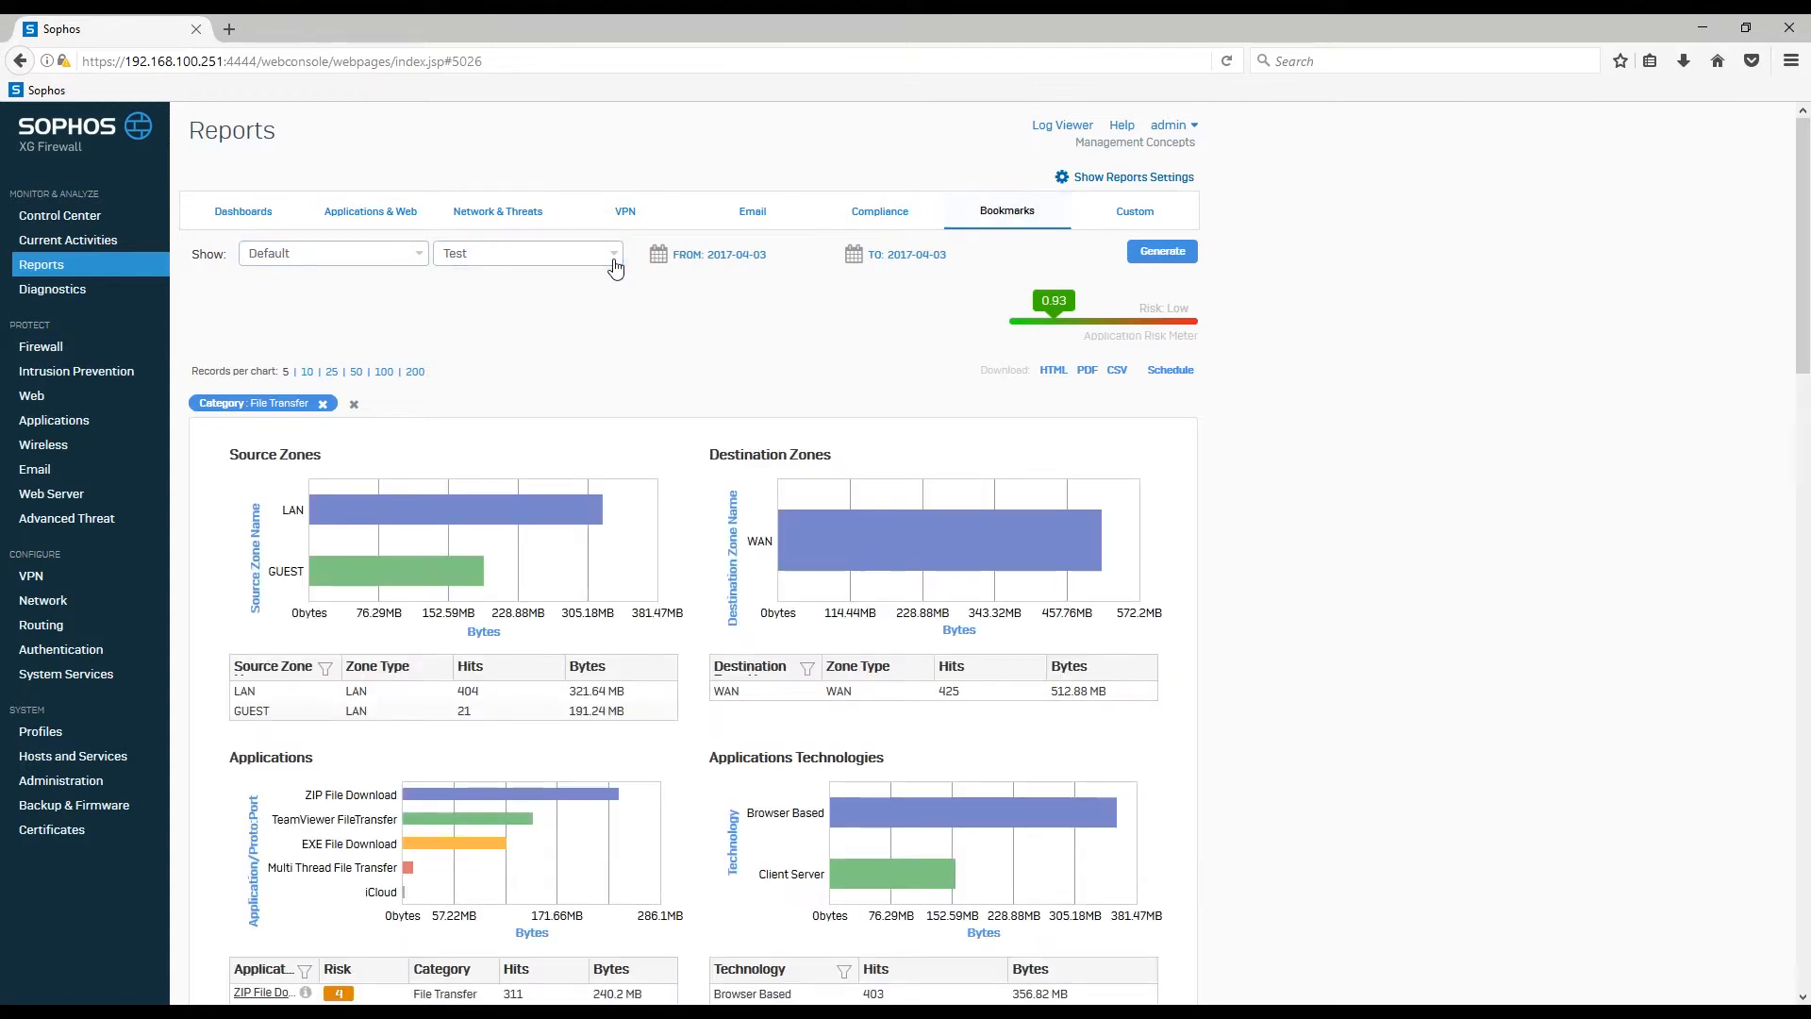
Step: Check the bookmark list, then return to Reports Settings and its empty Custom View list
left_click(614, 264)
left_click(615, 259)
left_click(616, 255)
left_click(619, 251)
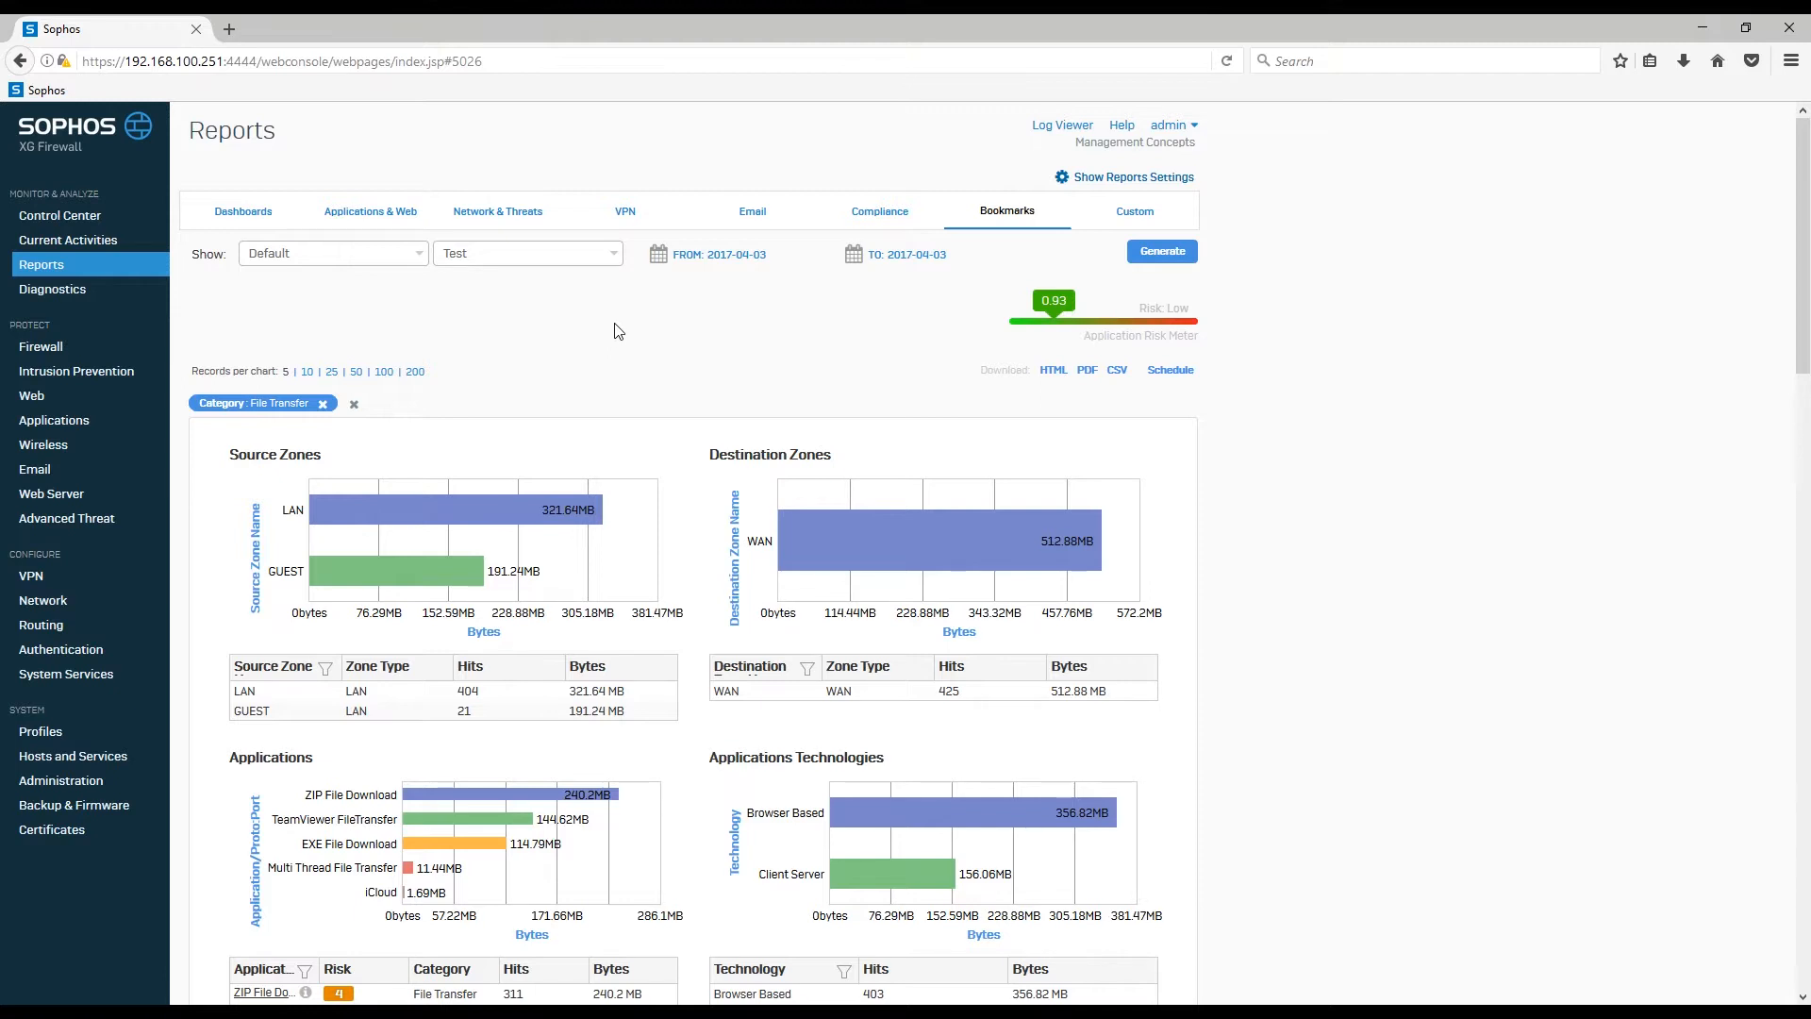
left_click(1127, 180)
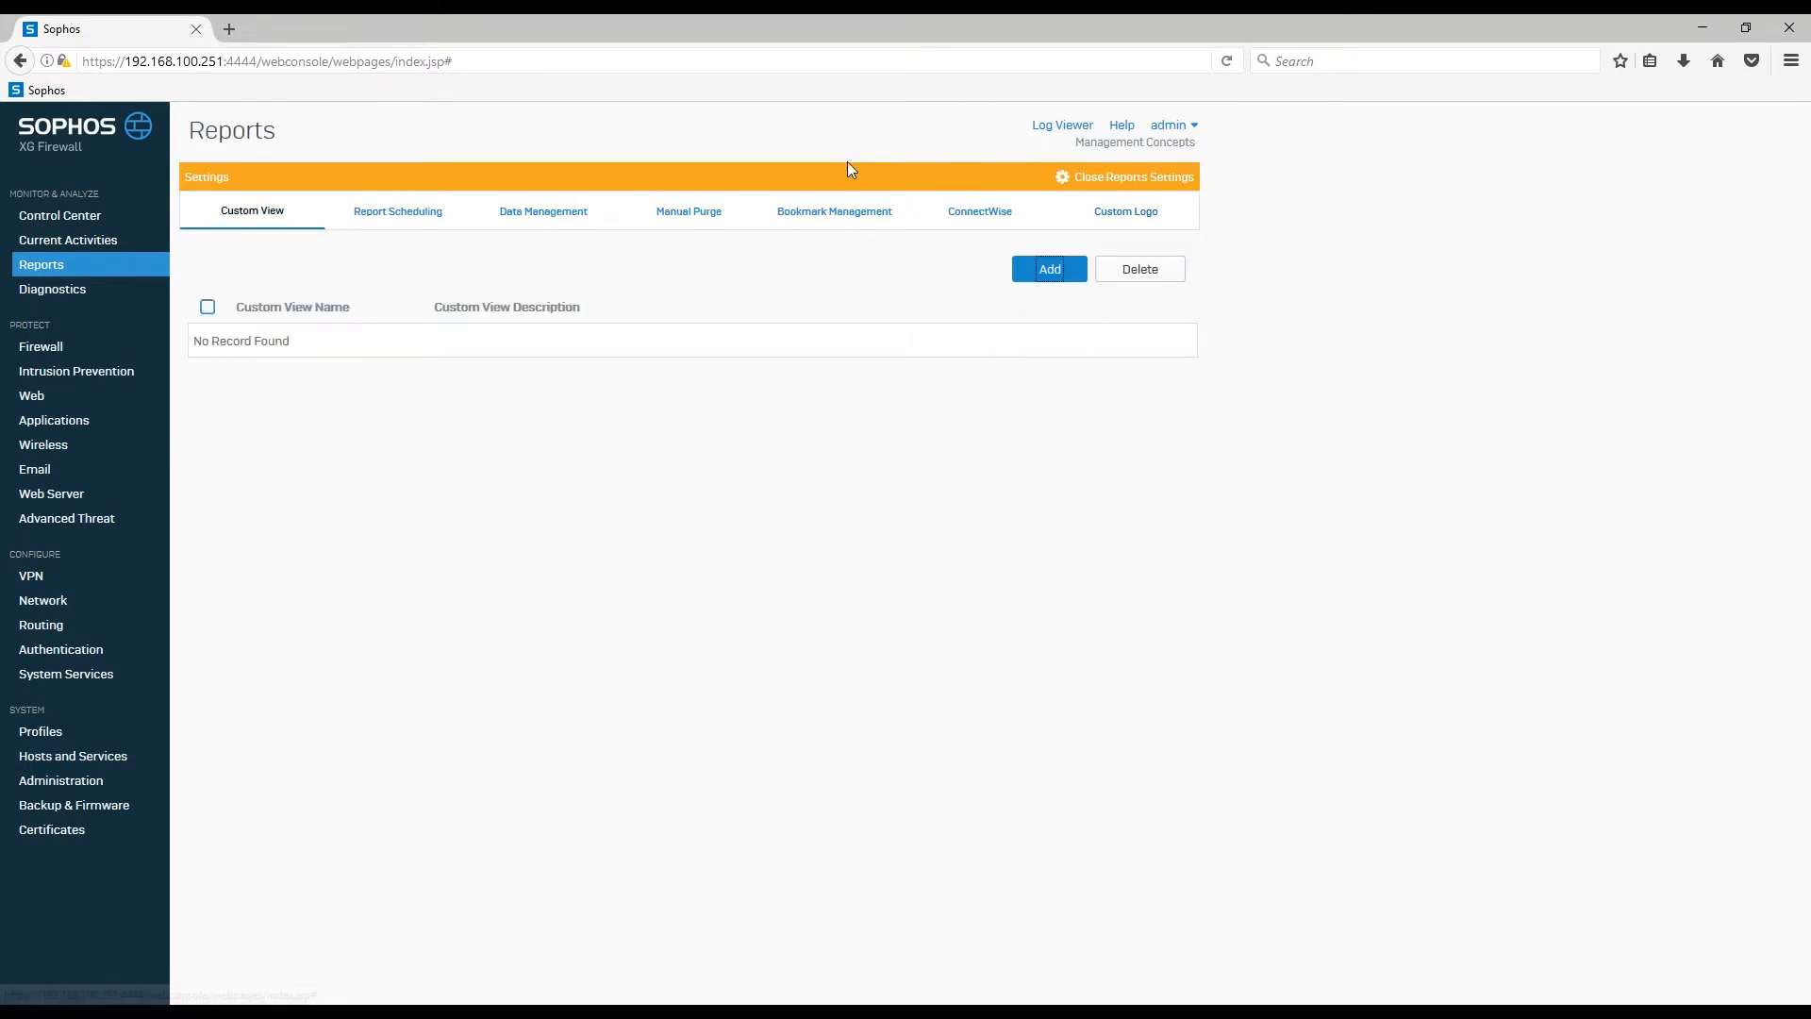
Step: Show the Test bookmark under the expanded Default group in Bookmark Management
left_click(824, 215)
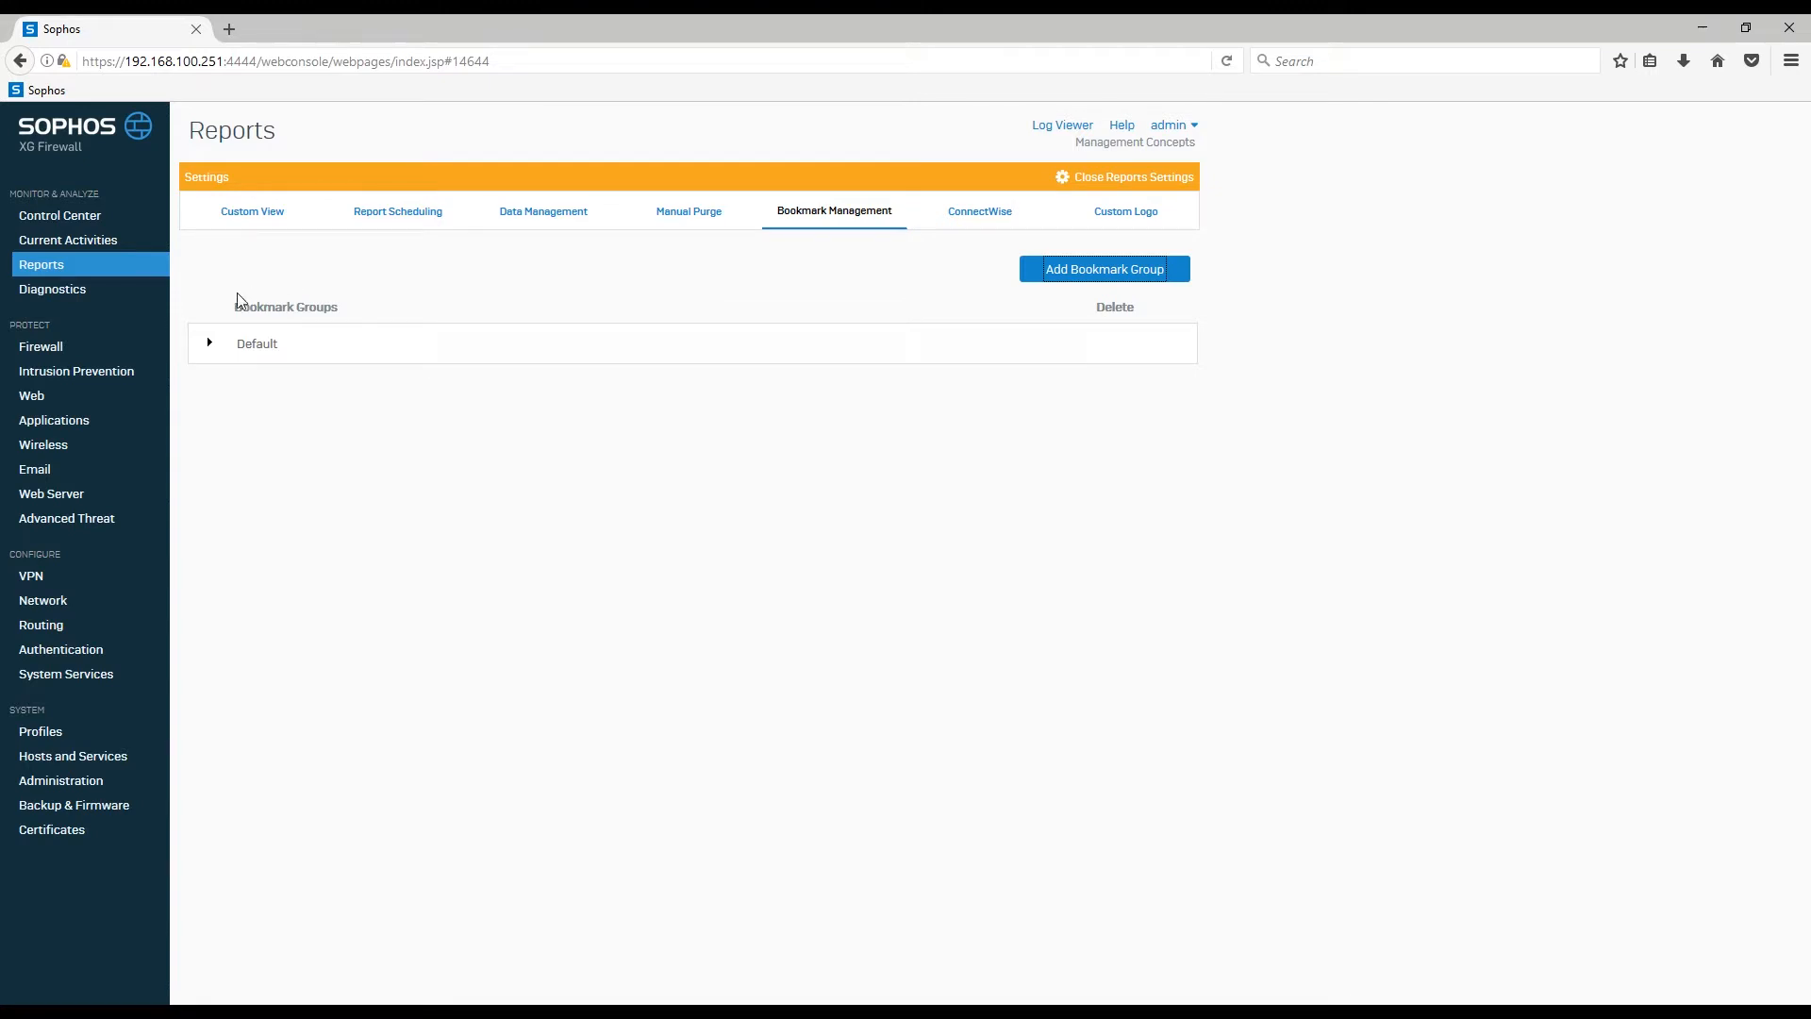
left_click(209, 345)
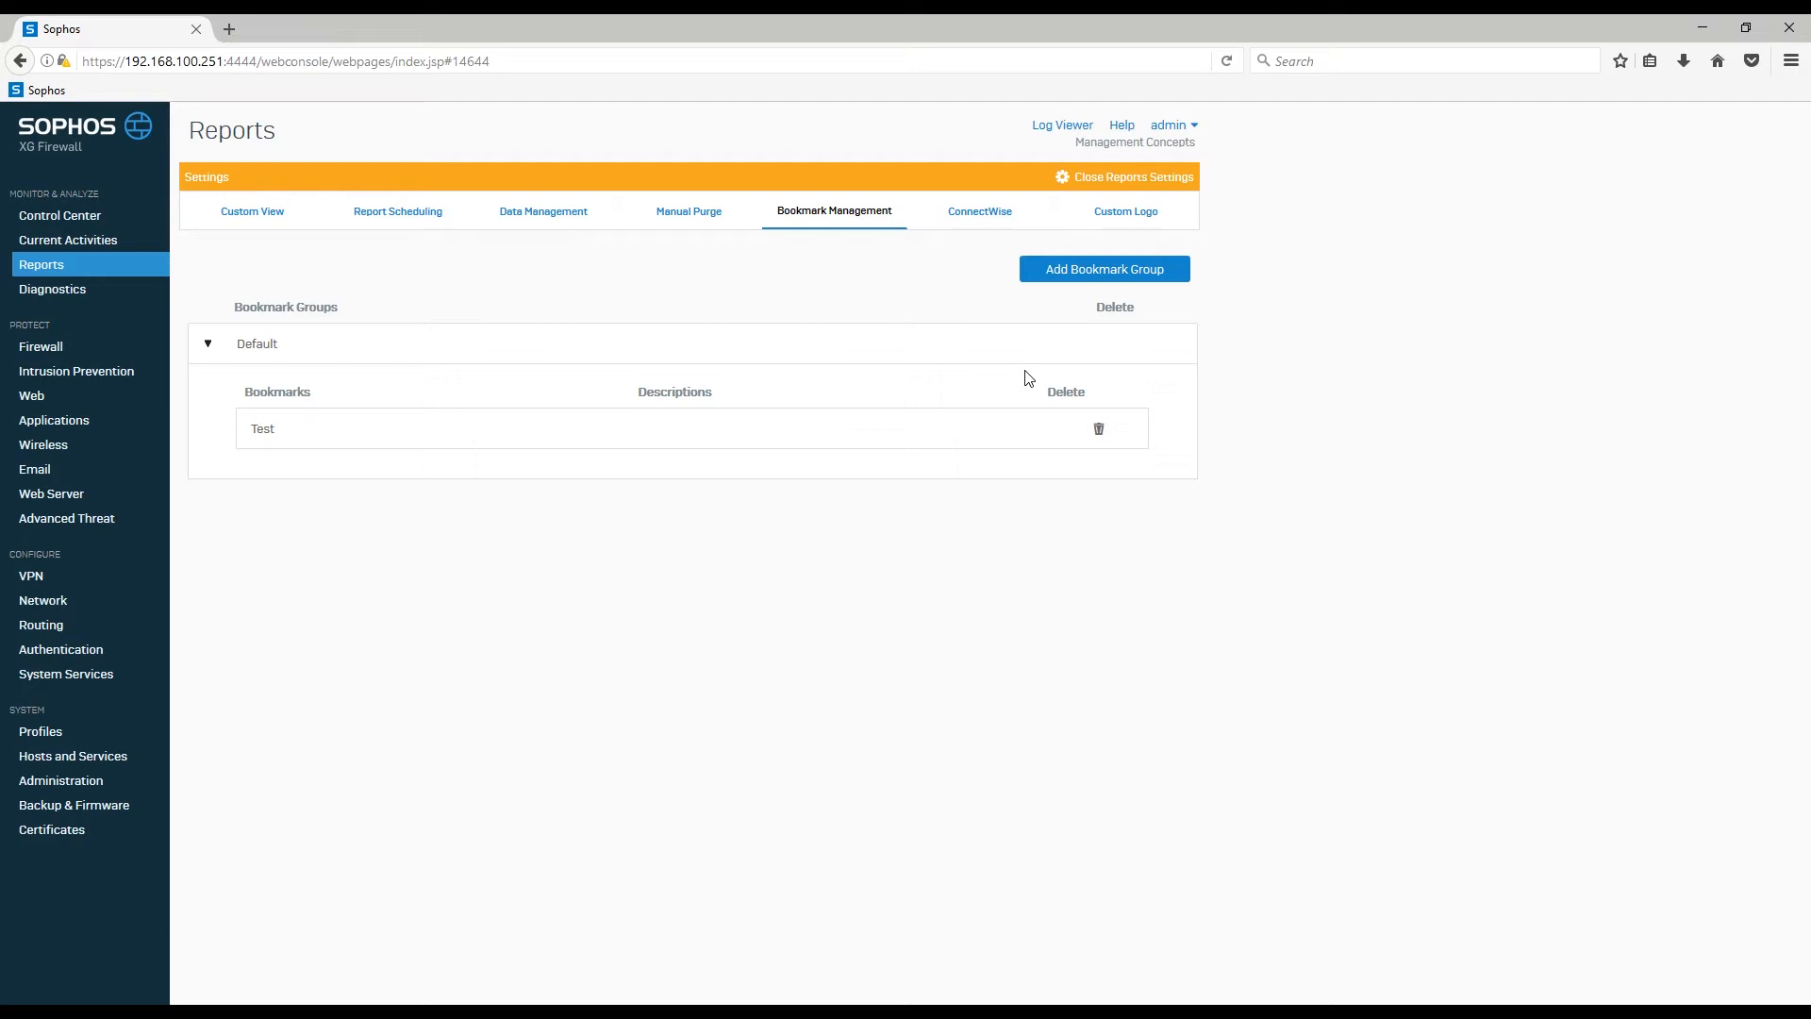
Step: Create a bookmark group named 'Test Group' and close Reports Settings
left_click(1087, 272)
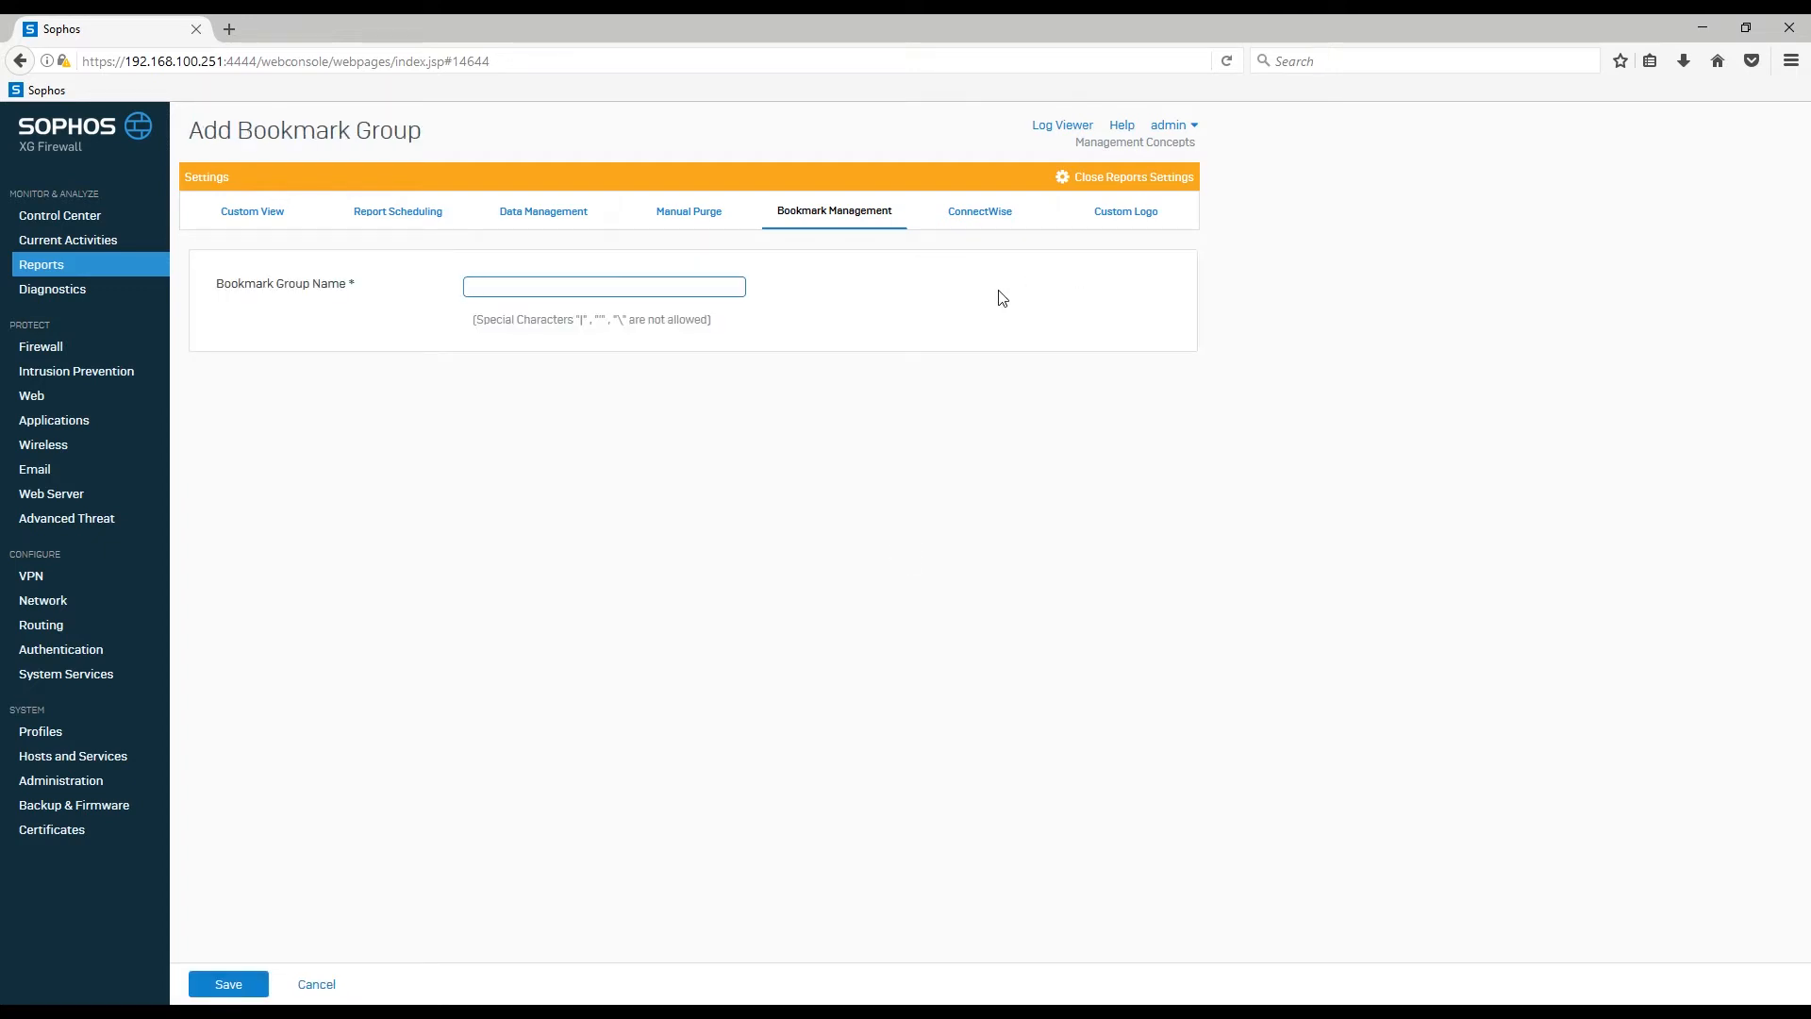
type("Test Group")
left_click(226, 985)
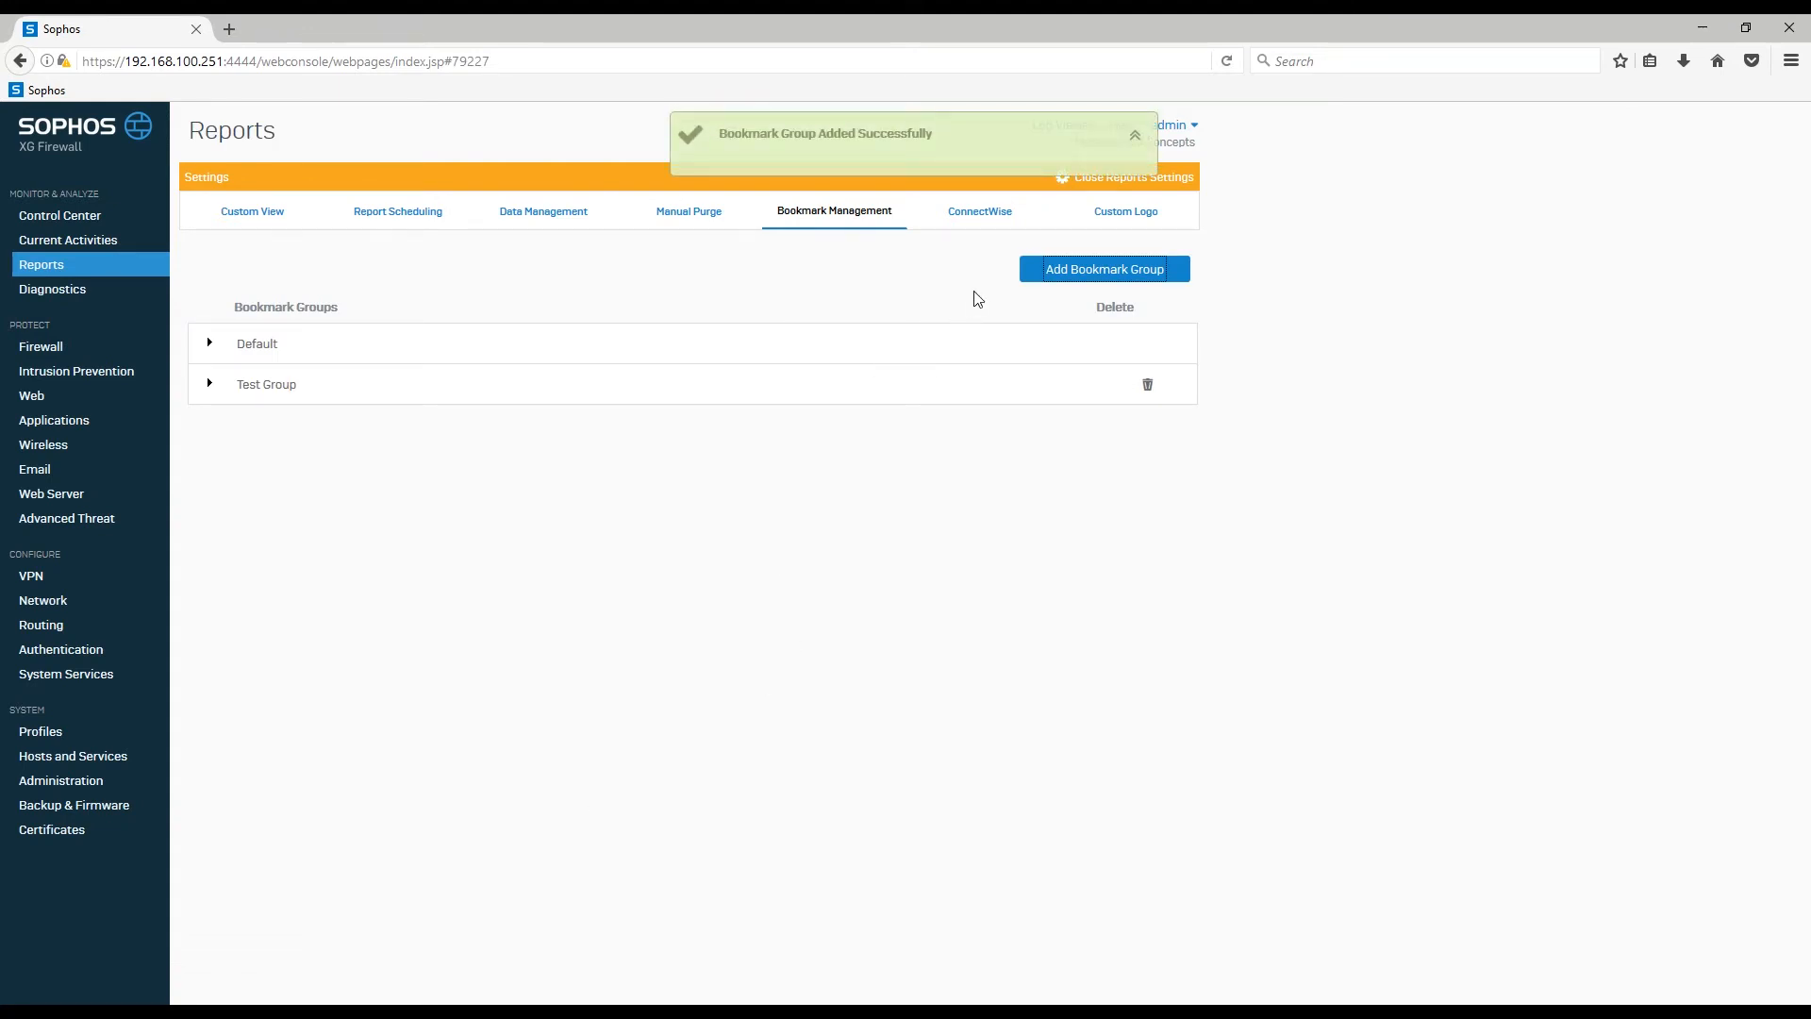
left_click(1091, 187)
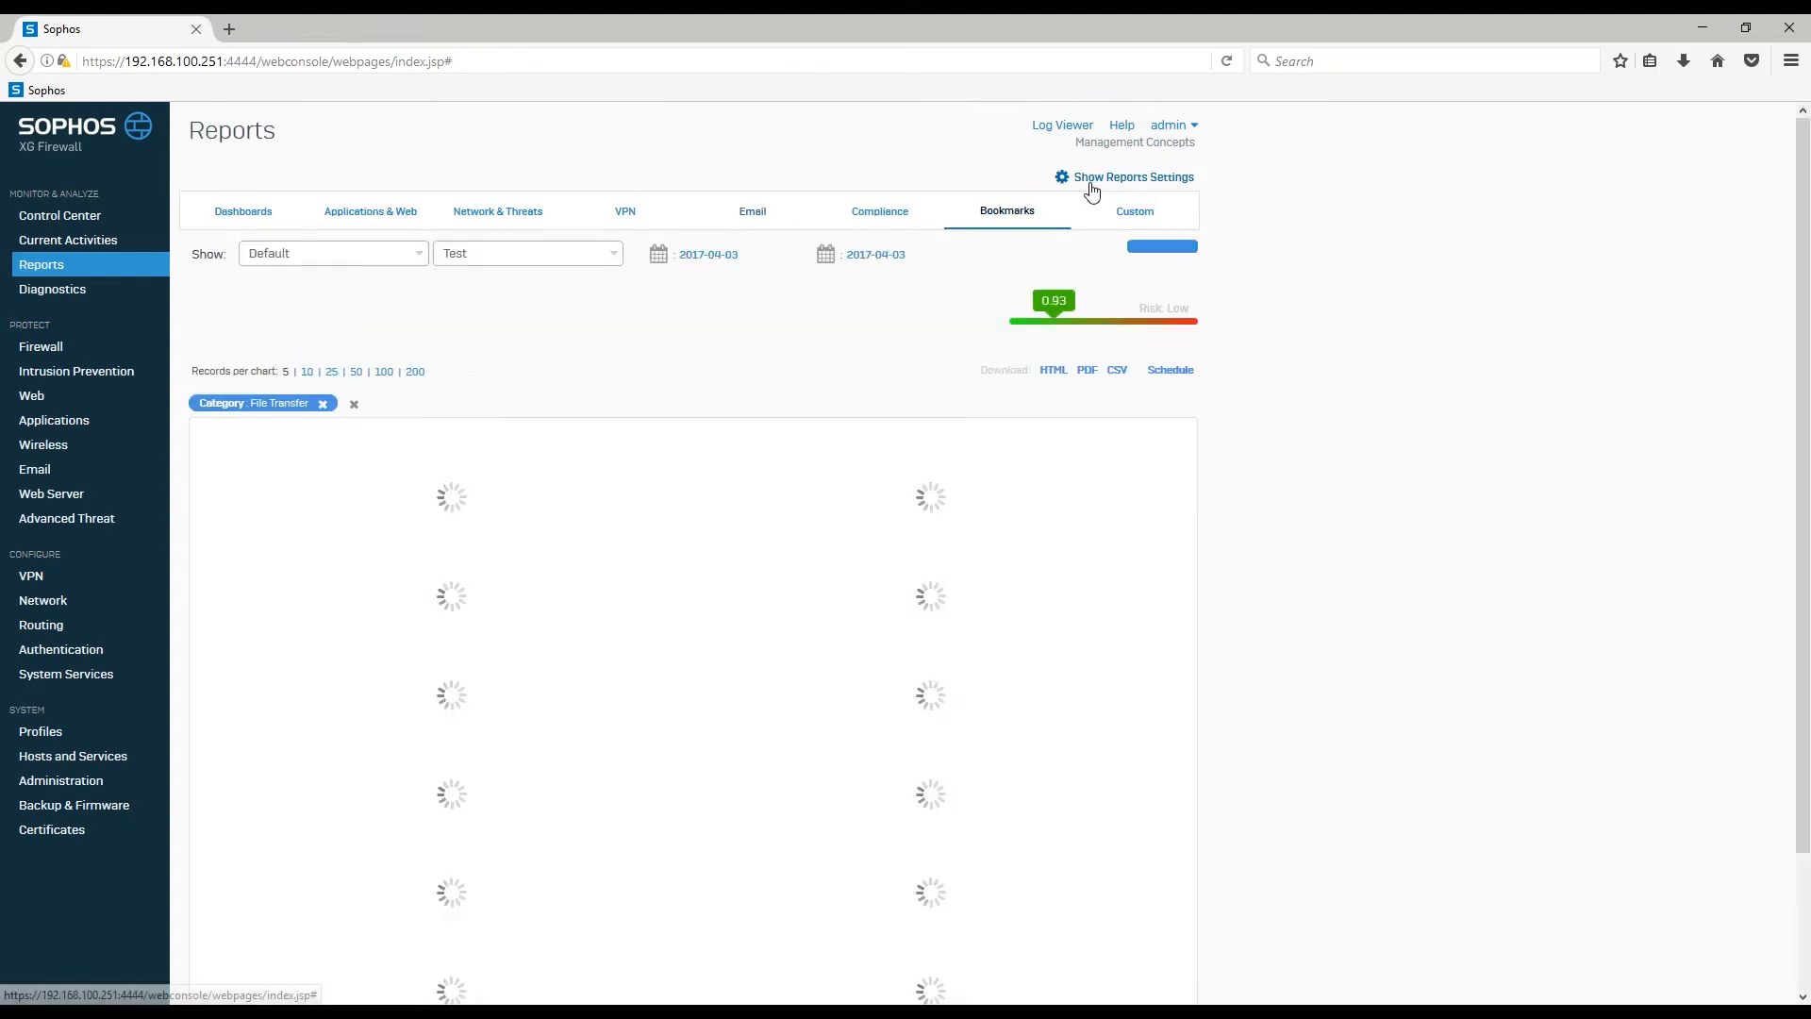
Step: Glance at the bookmark group list, then switch to the Control Center dashboard
left_click(419, 262)
left_click(420, 263)
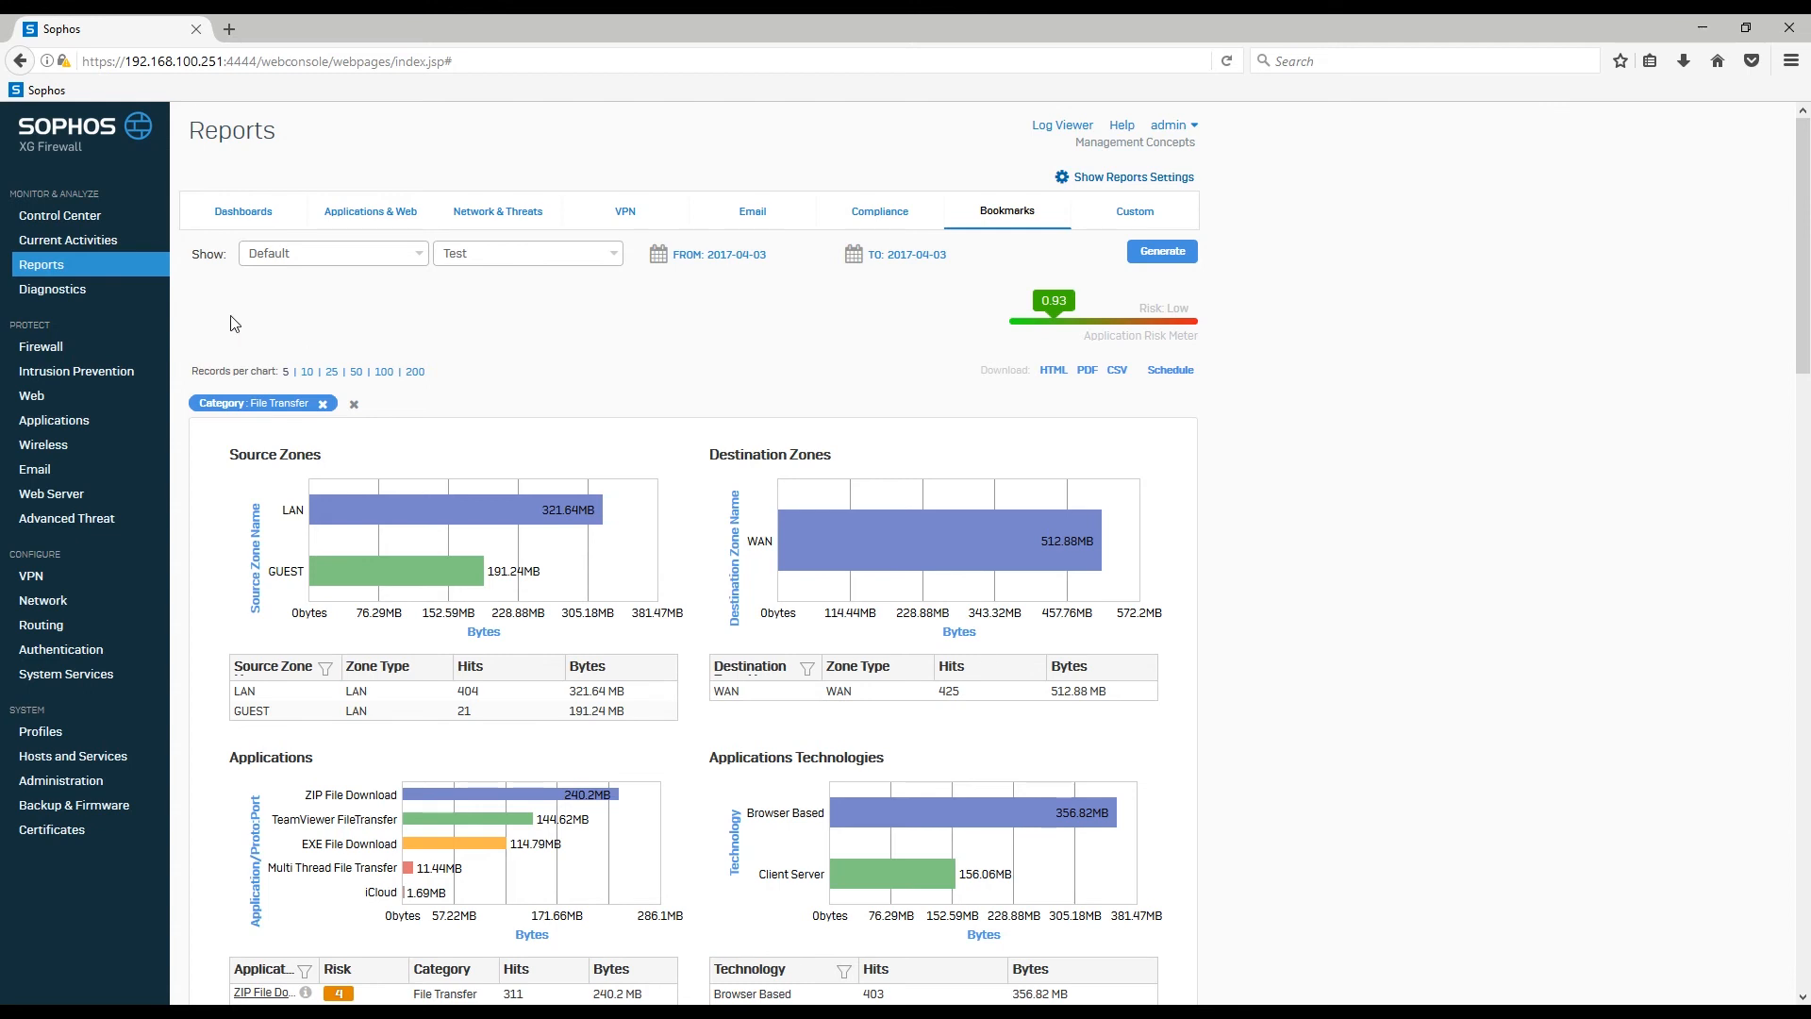
left_click(91, 214)
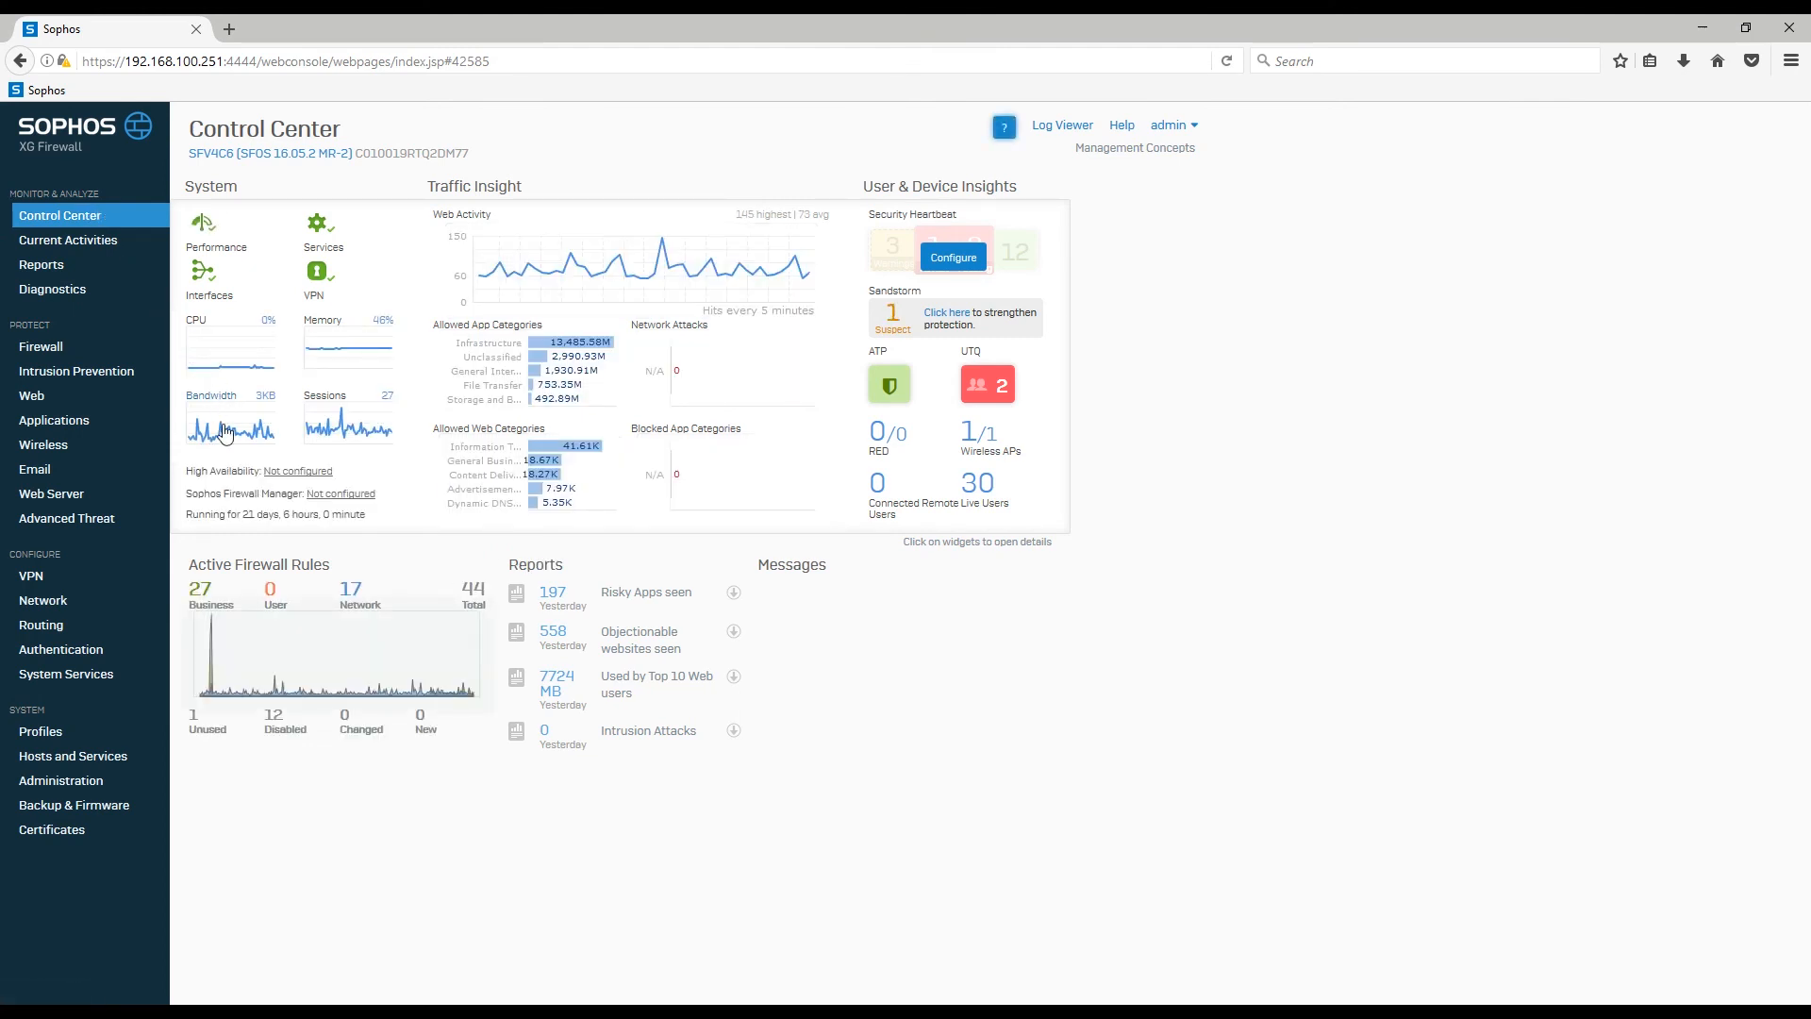
Step: Open the bandwidth and sessions graphs and widen their time range from 24h to 48h
left_click(224, 433)
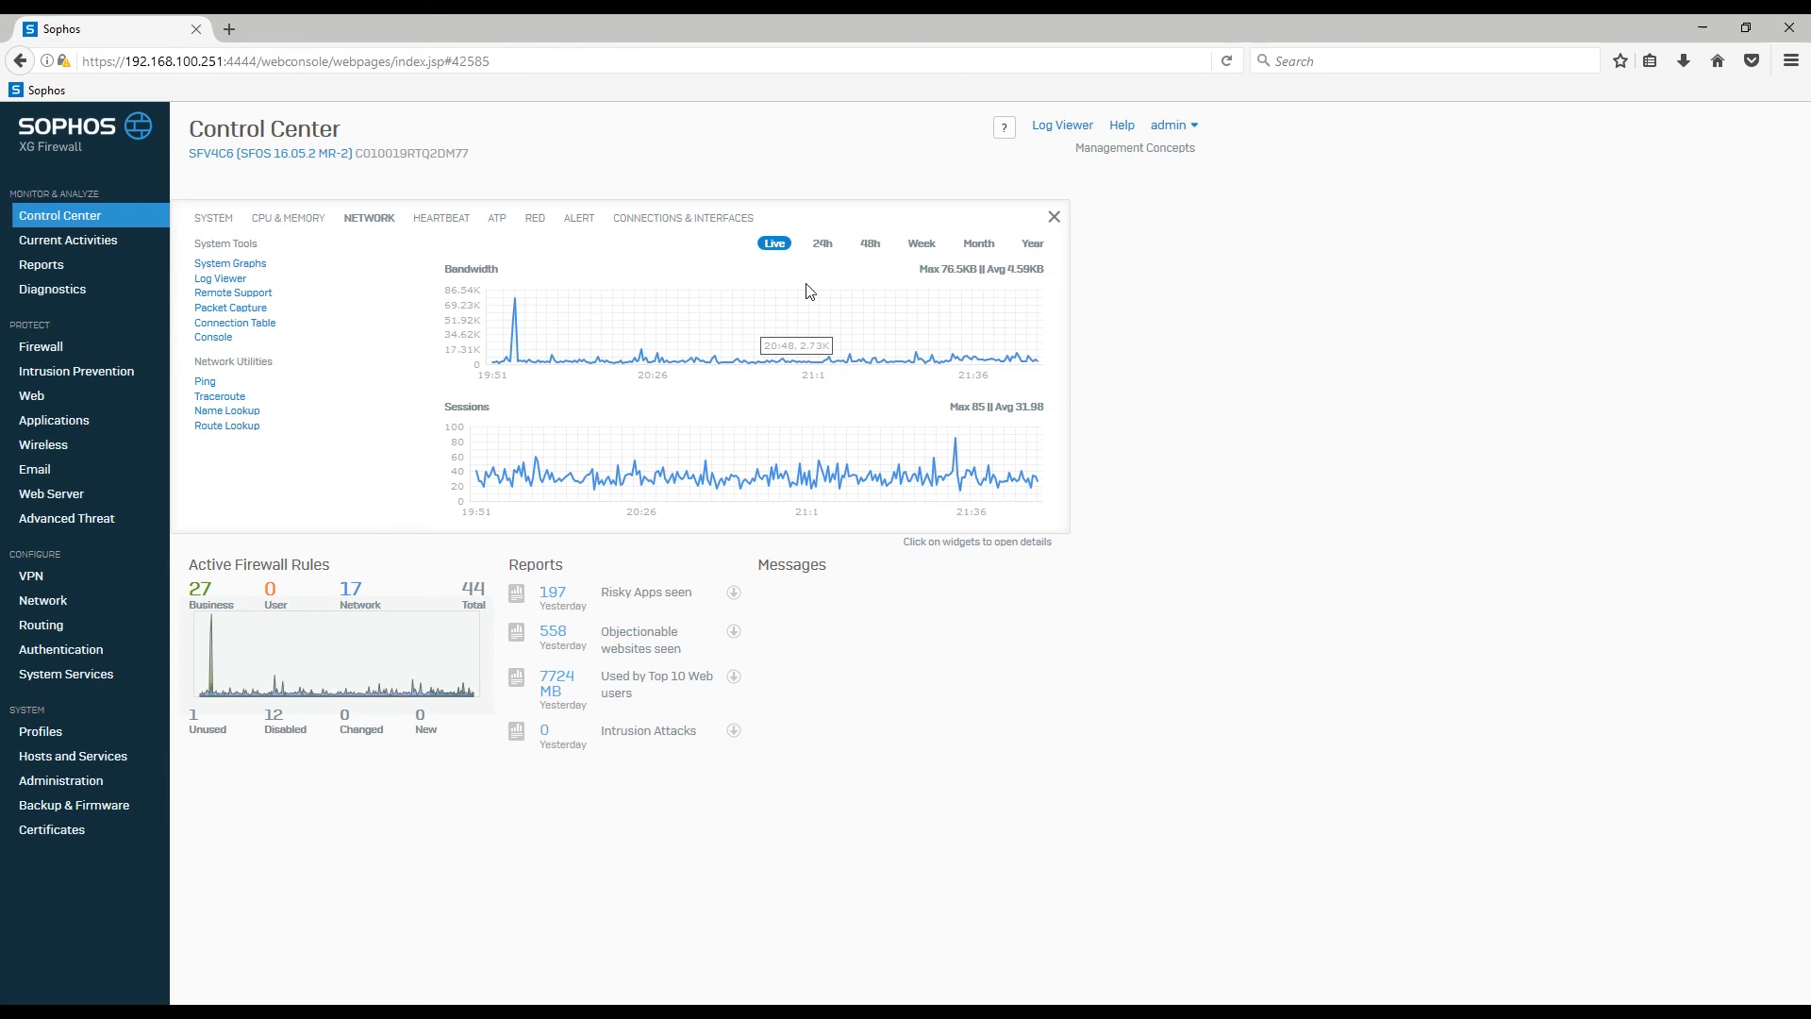
left_click(833, 251)
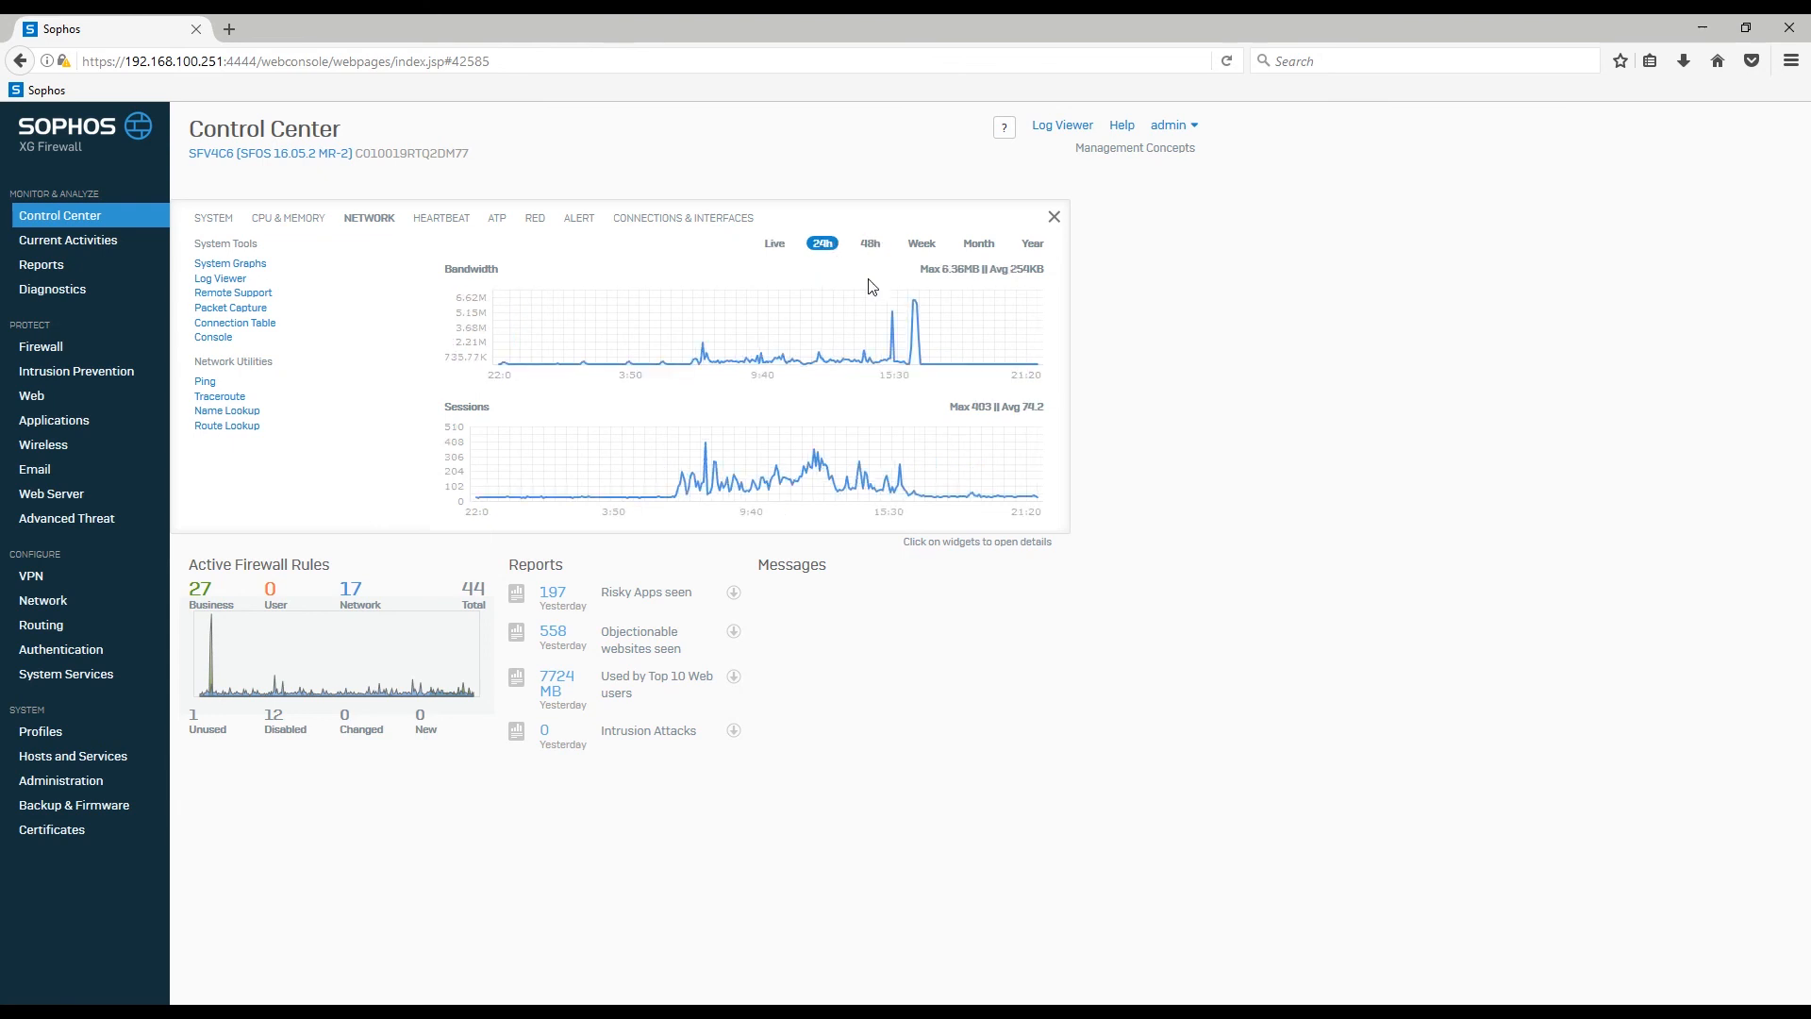
left_click(875, 247)
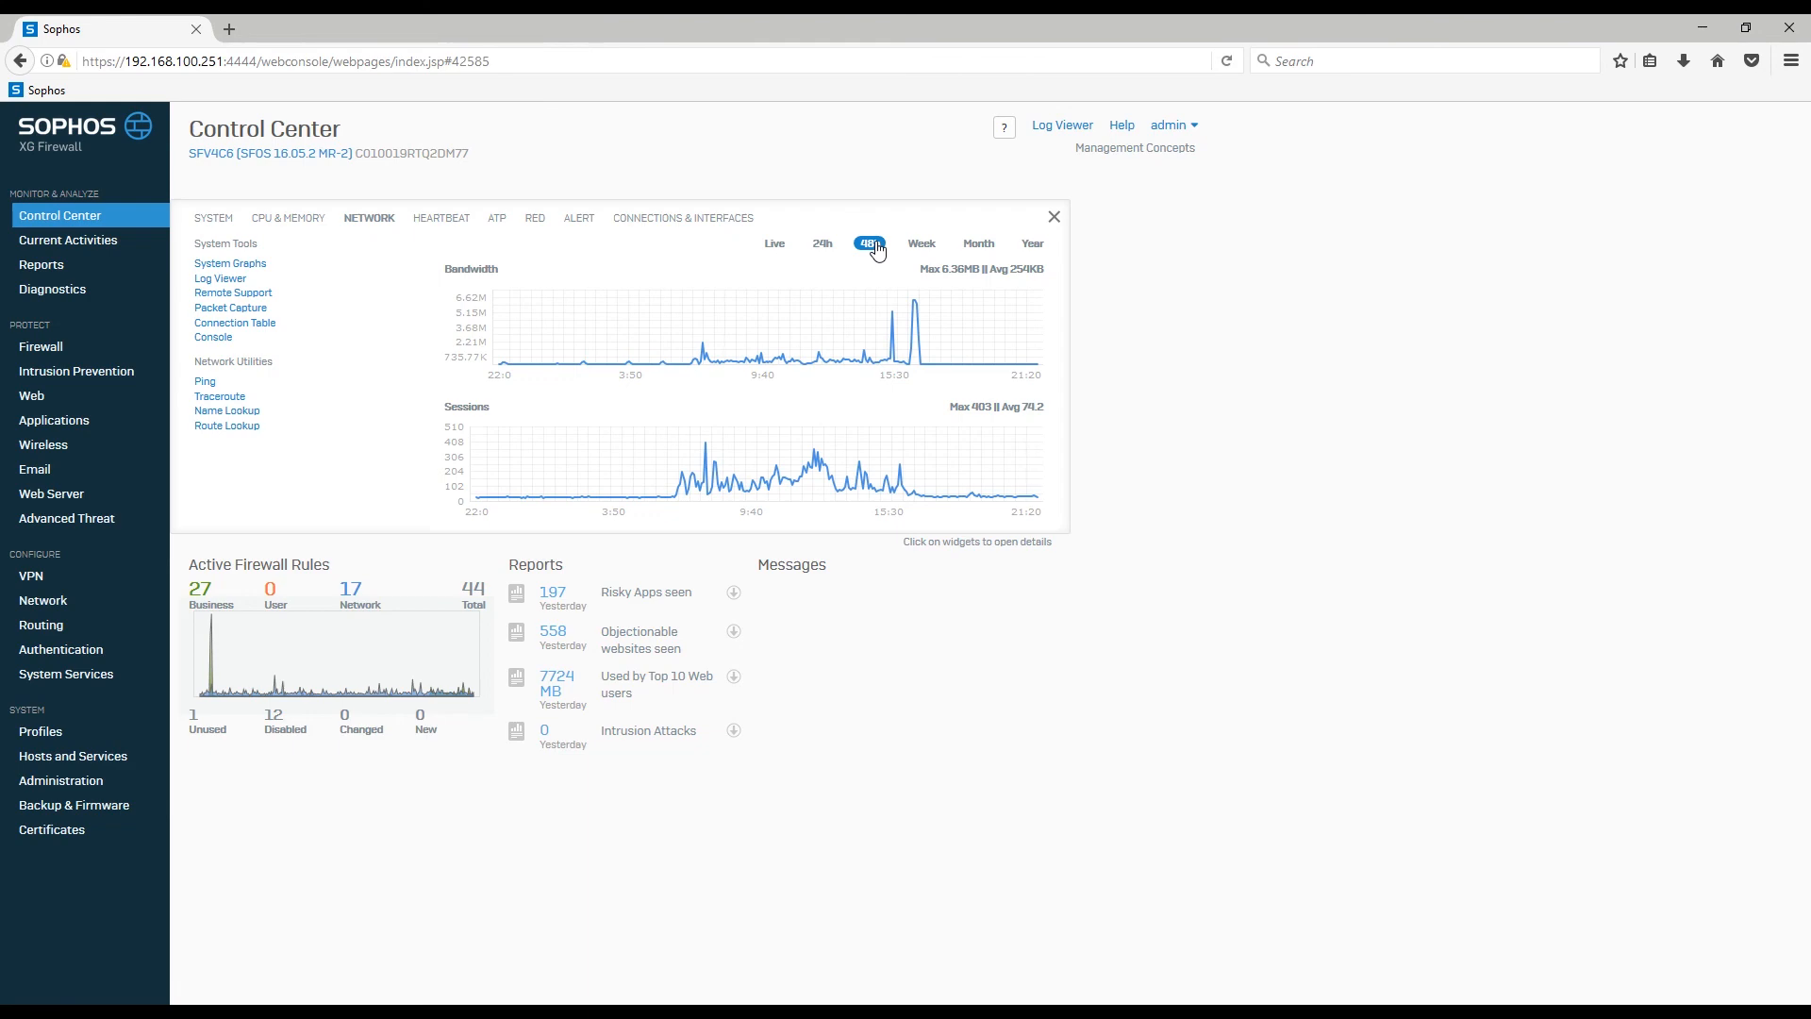